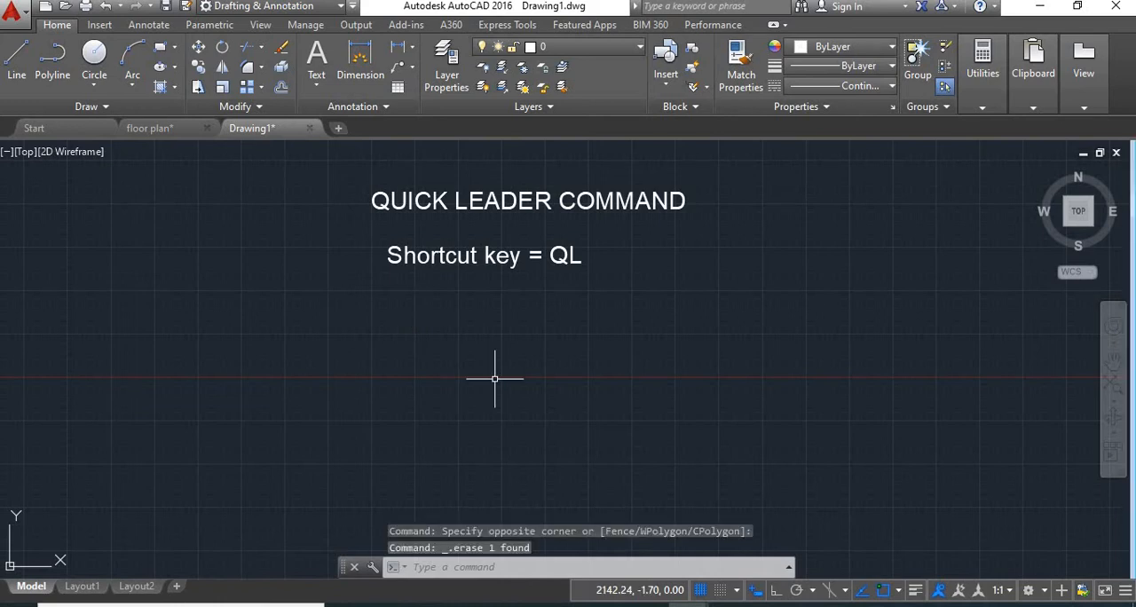
Draw a rectangle below the "Shortcut key = QL" text
type("R")
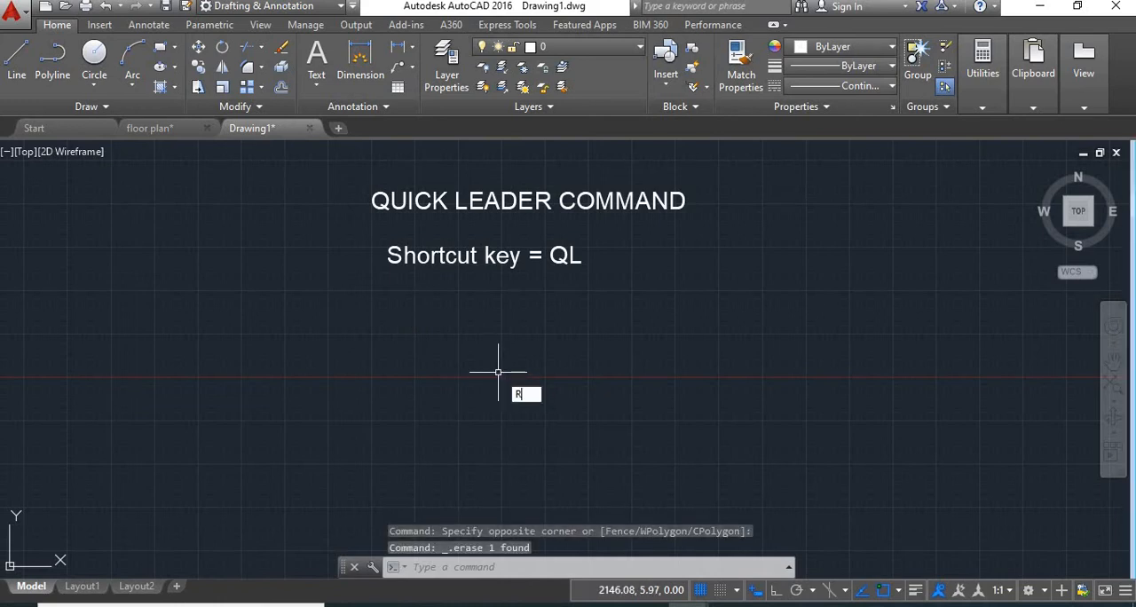
type("EC")
key("Return")
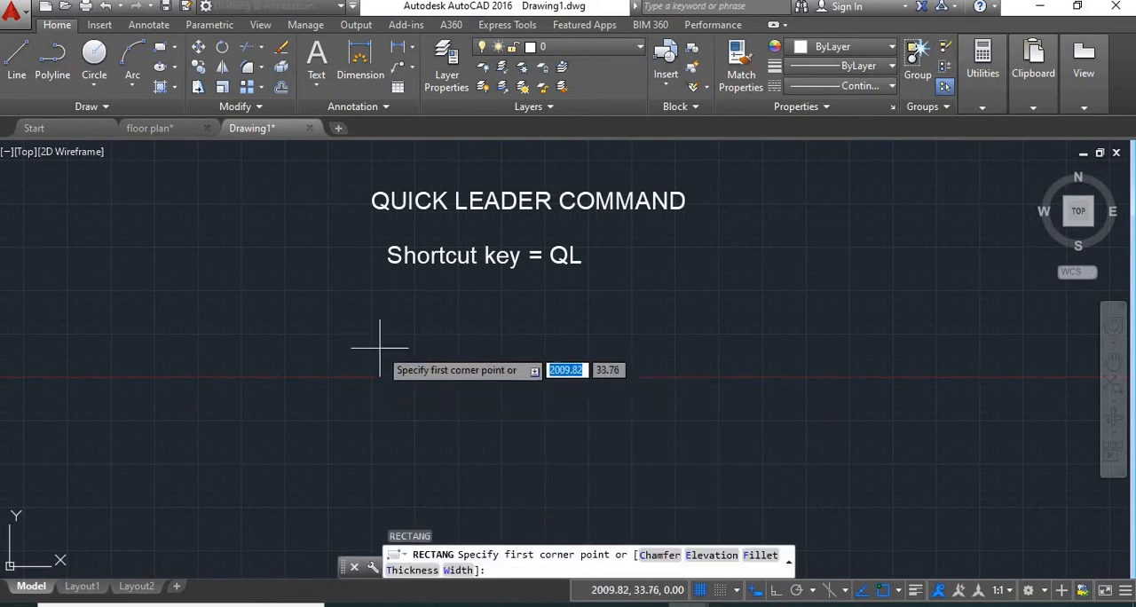
left_click(396, 340)
left_click(563, 431)
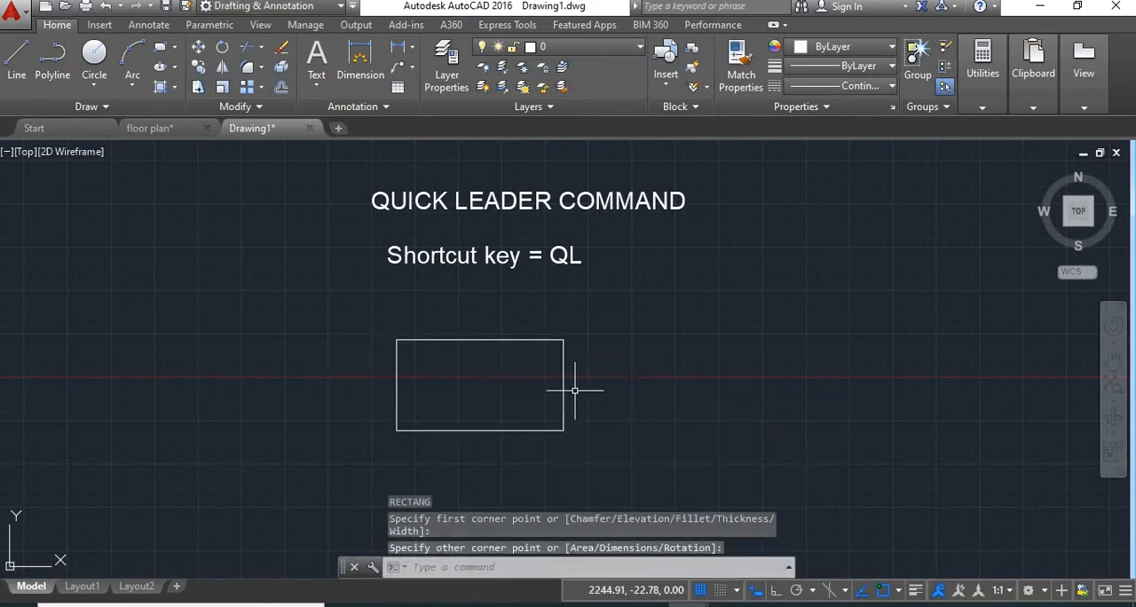
Draw a quick leader with its arrow on the rectangle's upper edge, rising to the right and ending in a nearly horizontal segment
scroll(574, 310, "up", 2)
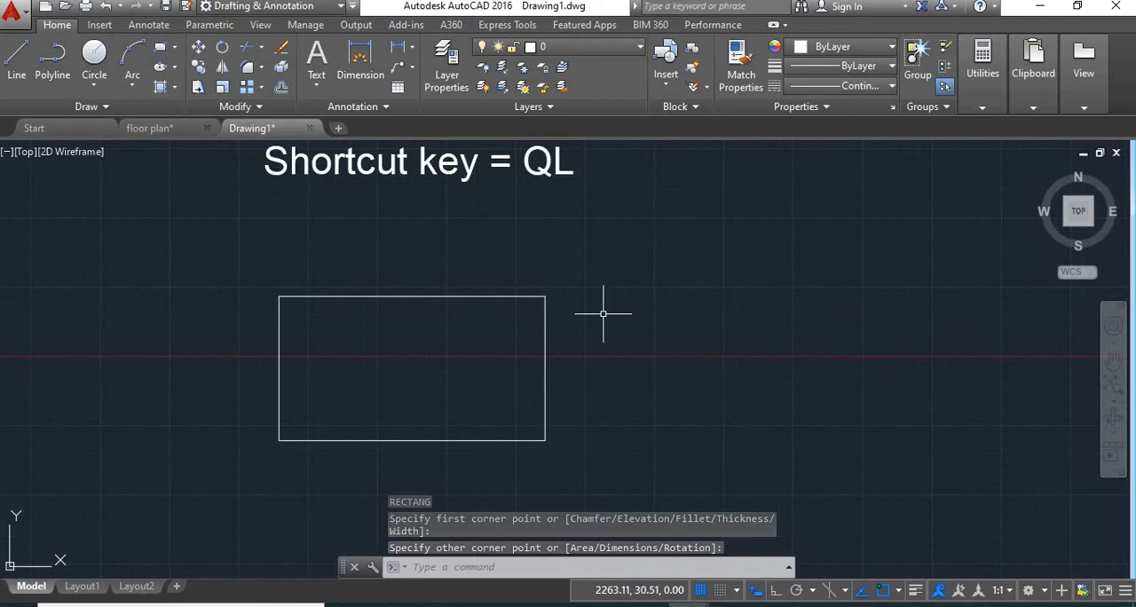
type("QL")
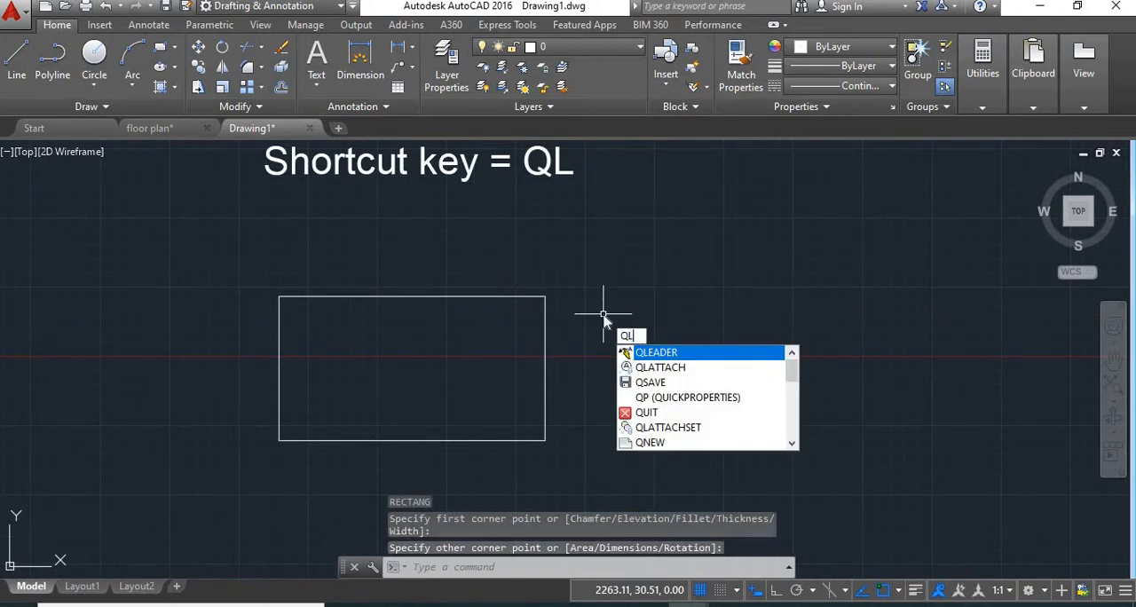
key("Return")
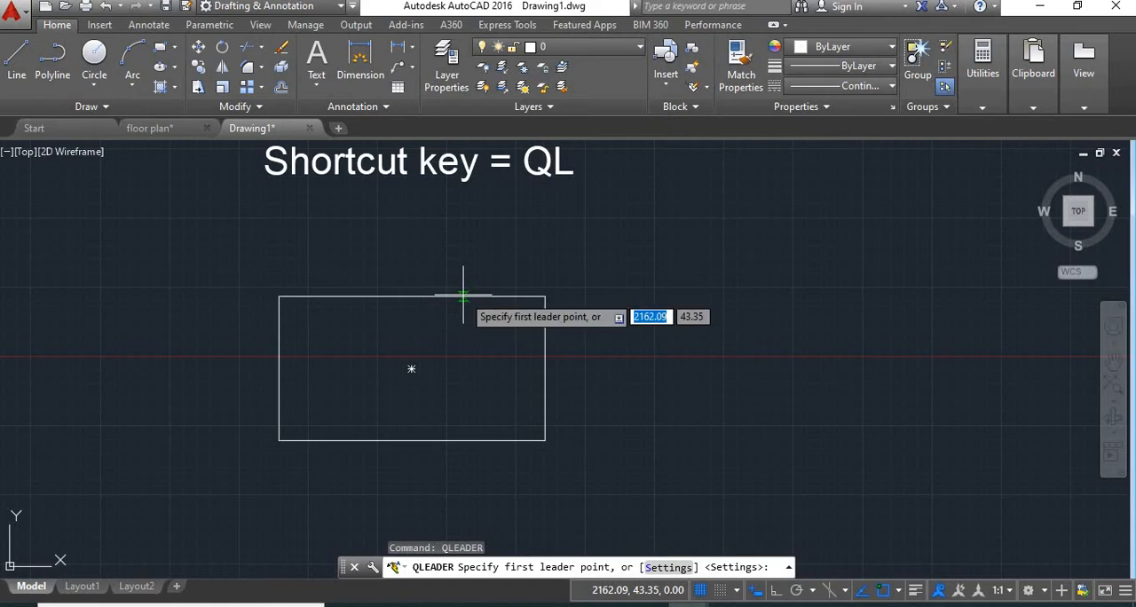
left_click(462, 296)
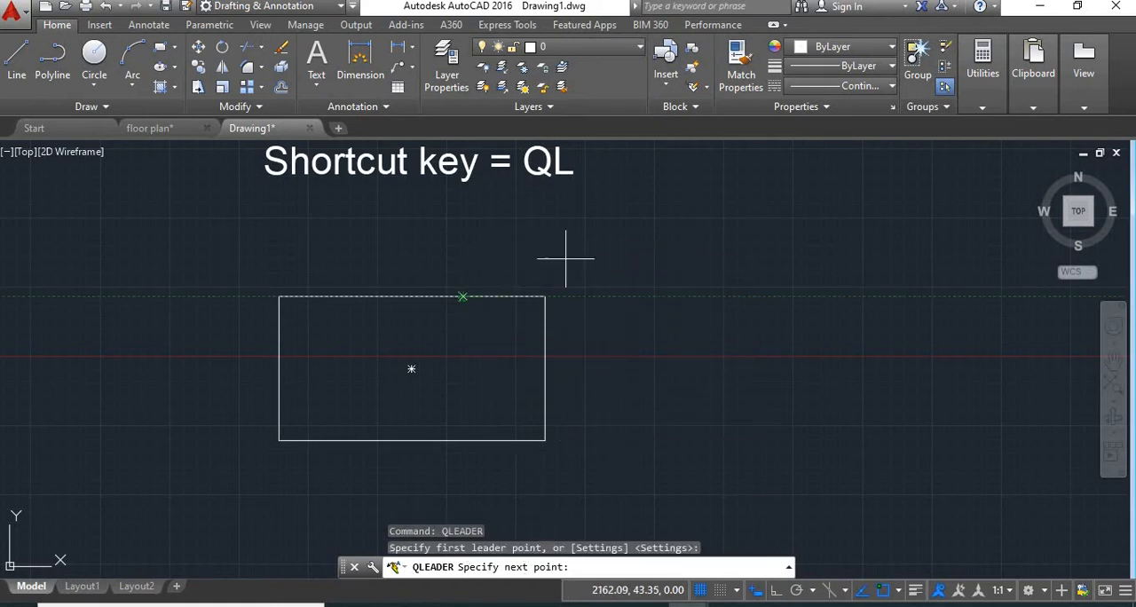
left_click(536, 237)
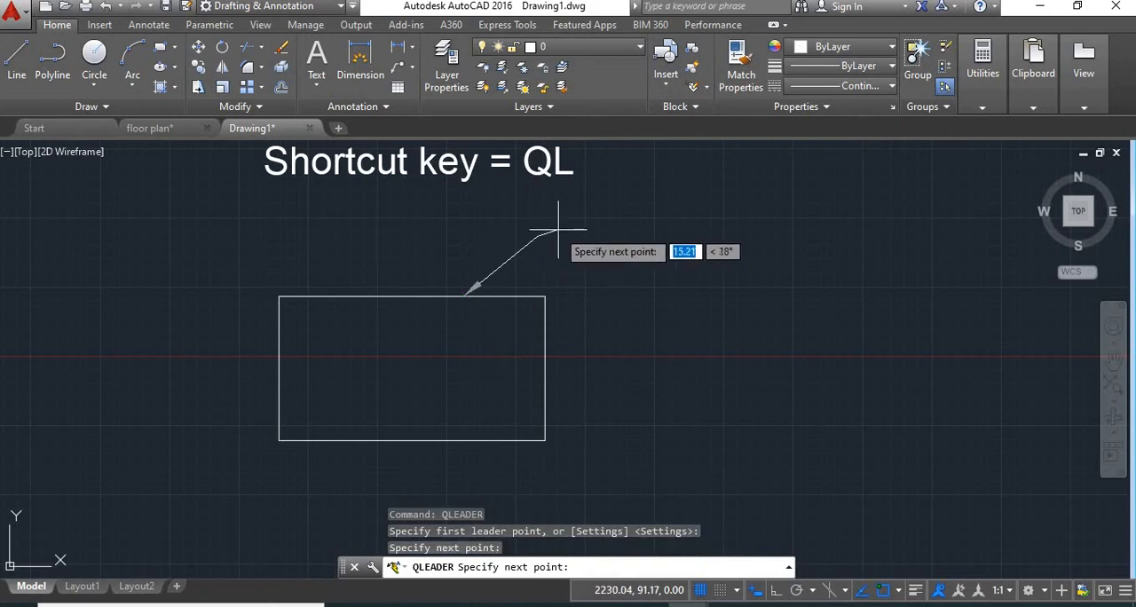
left_click(620, 233)
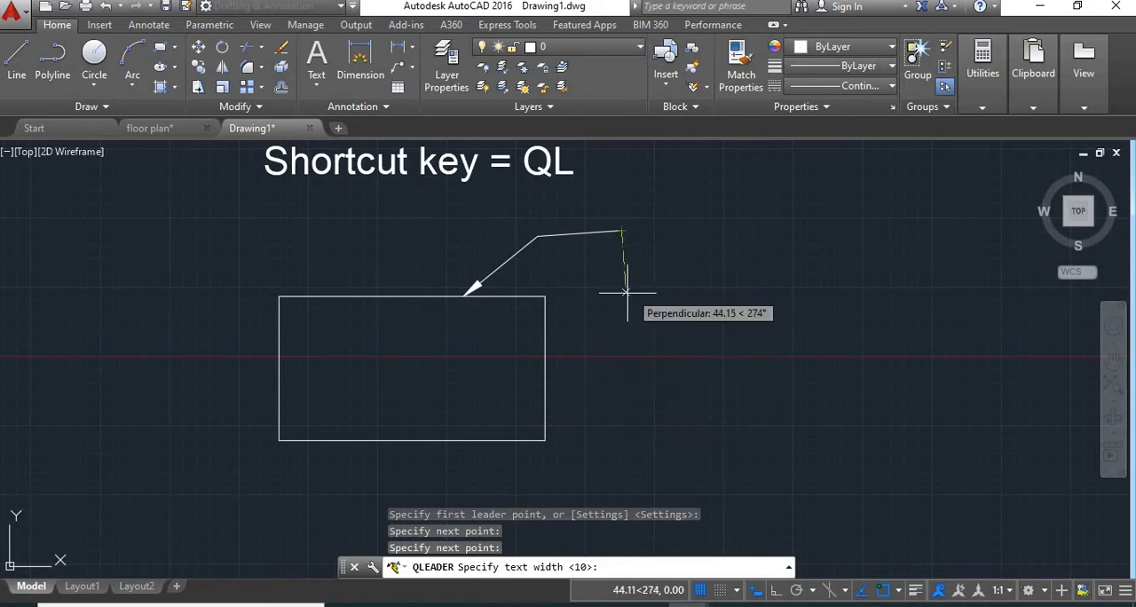
Set the leader's text width to 10 and annotate it with the lines RECTANGLE and 230 X 500
type("10")
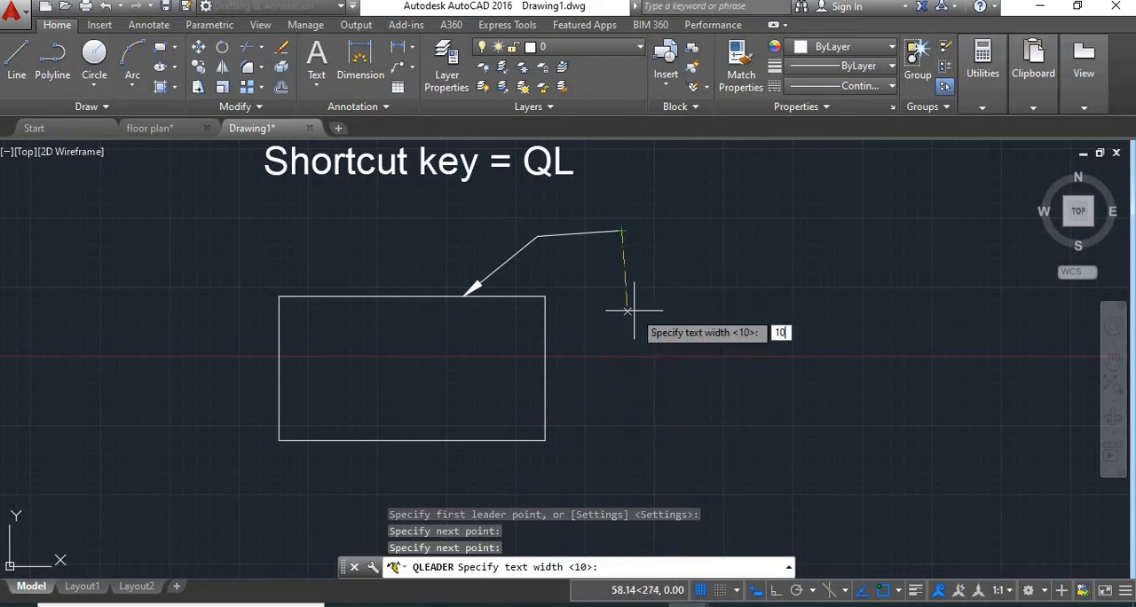
key("Return")
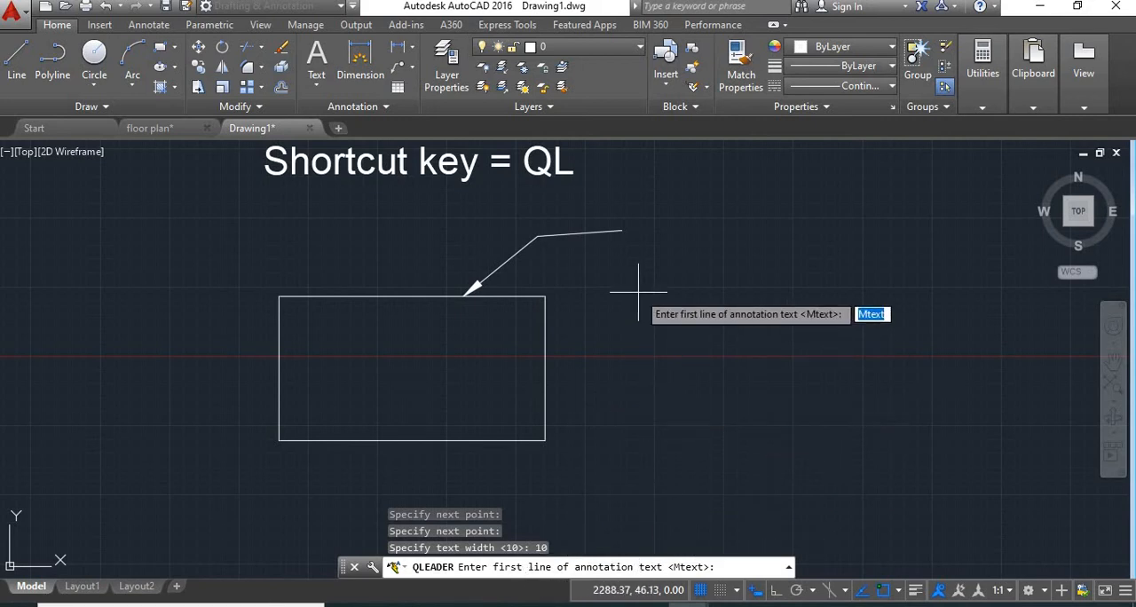
type("RECTANGLE")
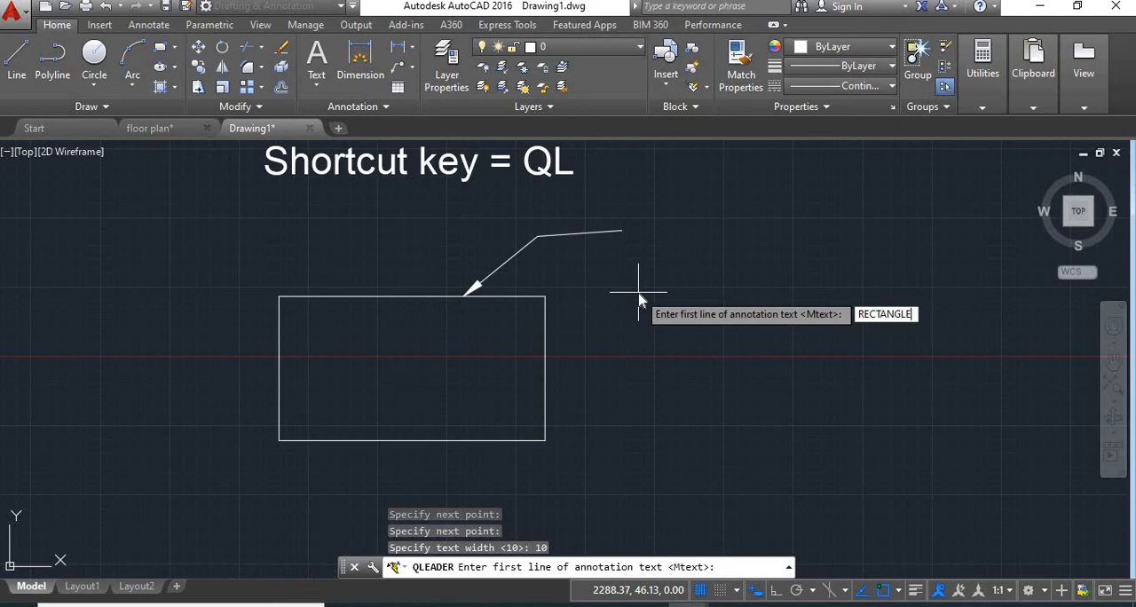
key("Return")
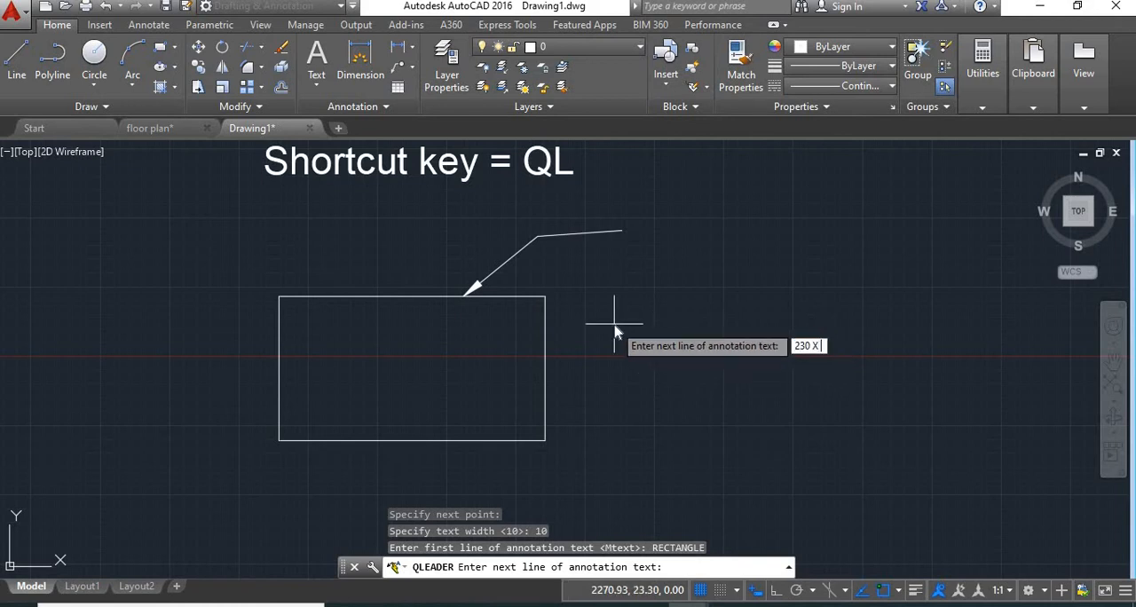
key("Return")
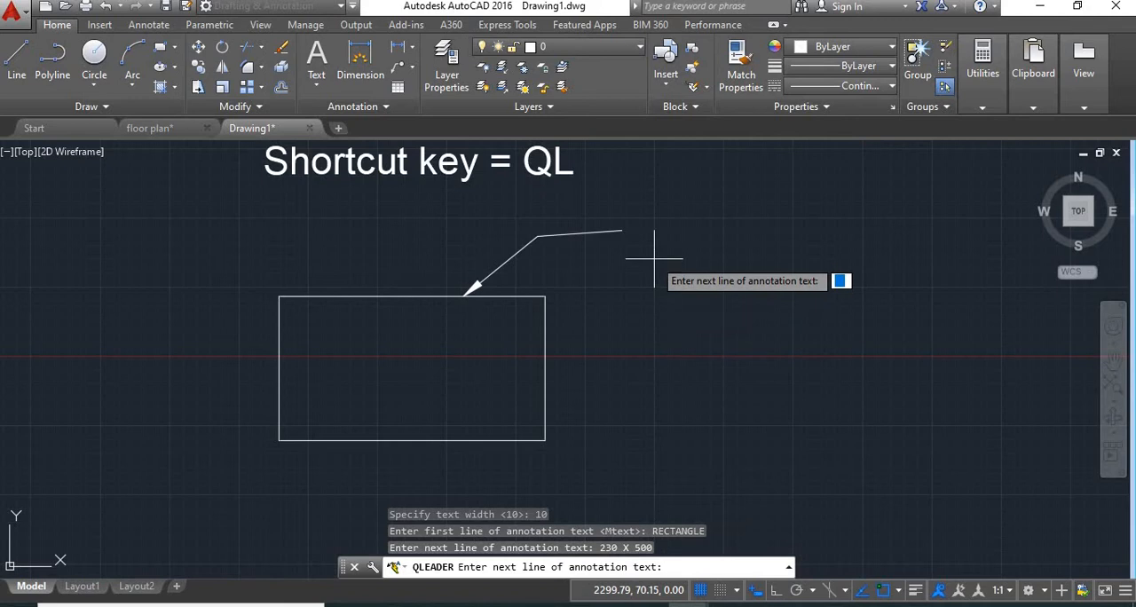
key("Return")
Move the leader's annotation text to the right and down until it sits below the leader's bend
scroll(667, 274, "up", 2)
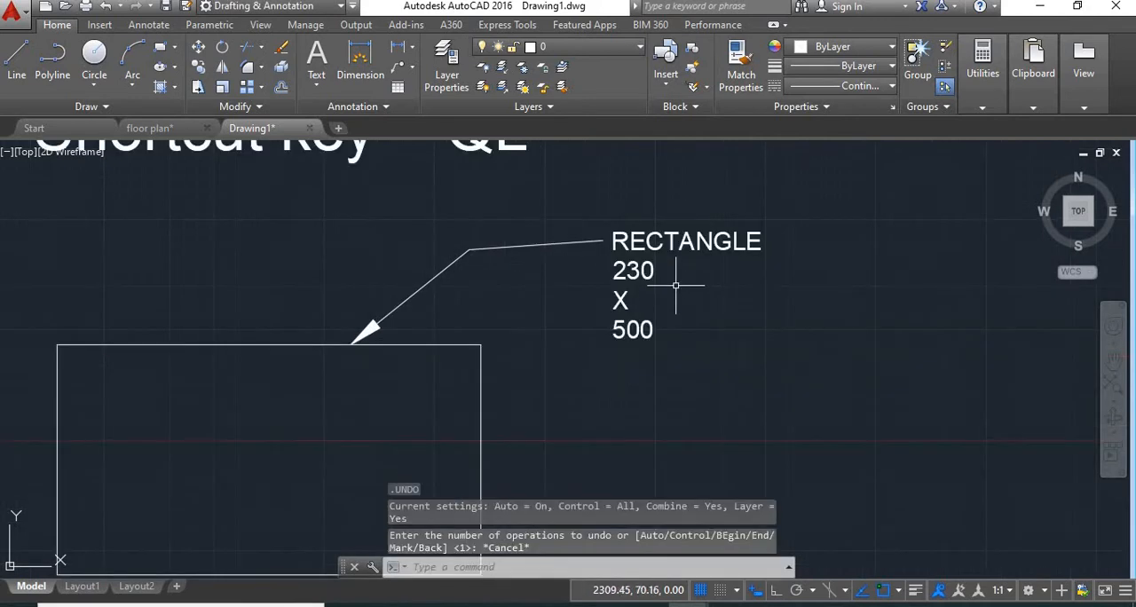
left_click(624, 241)
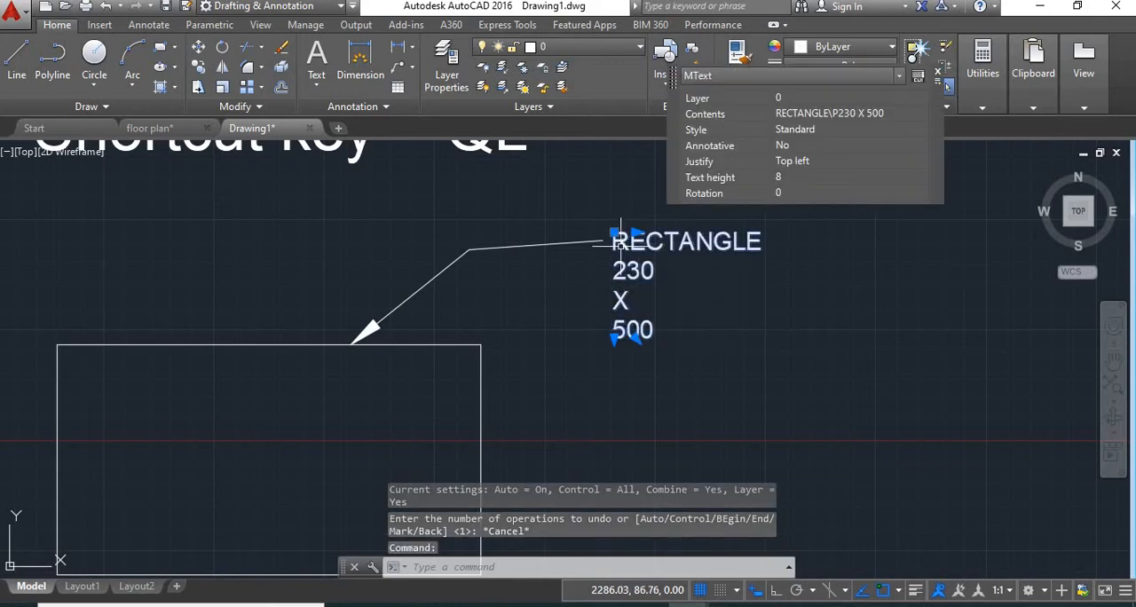
left_click(614, 233)
left_click(639, 204)
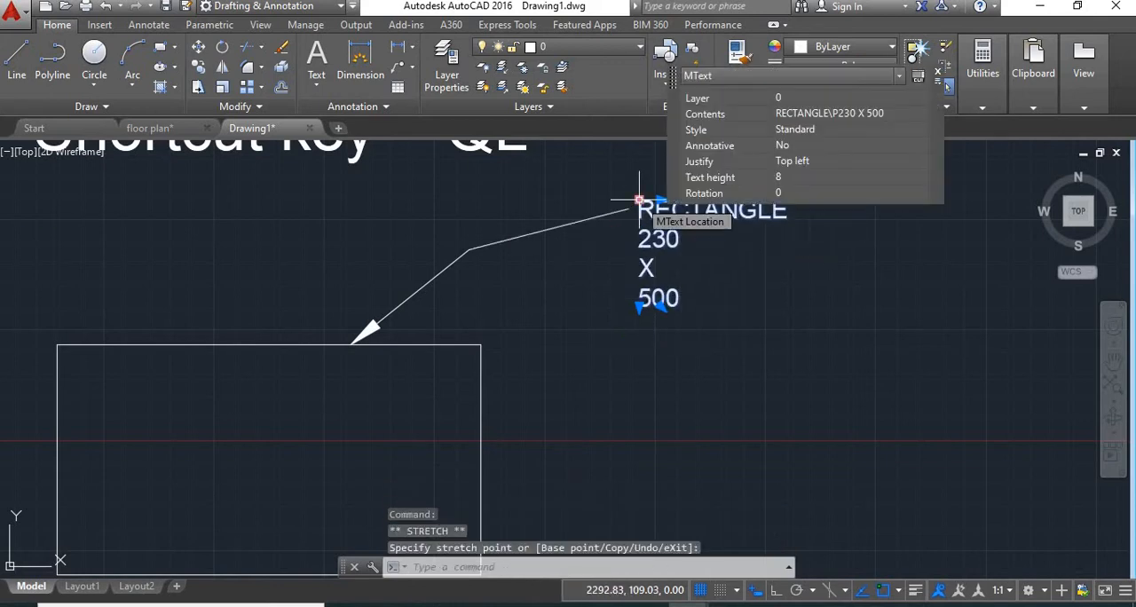
left_click(639, 200)
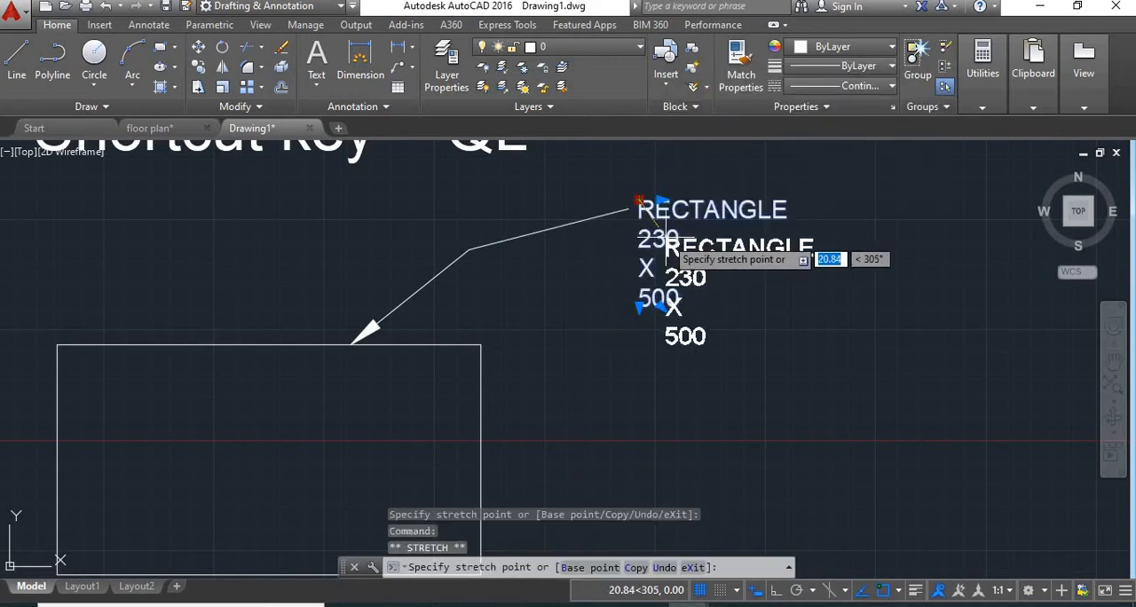
left_click(660, 201)
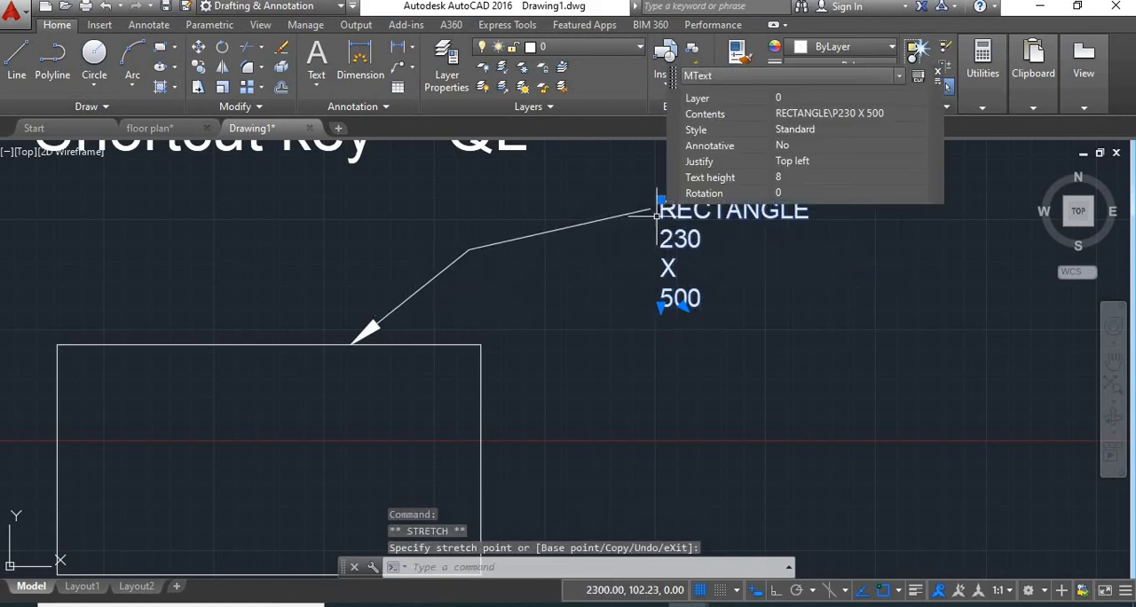
middle_click_drag(702, 239, 622, 310)
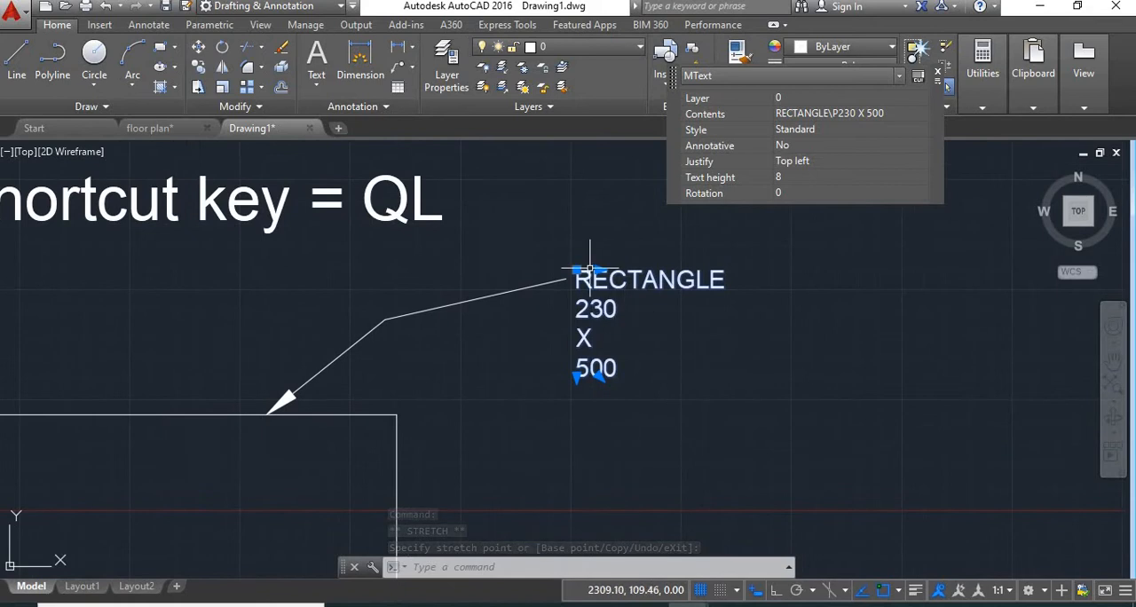
left_click(577, 270)
left_click(600, 379)
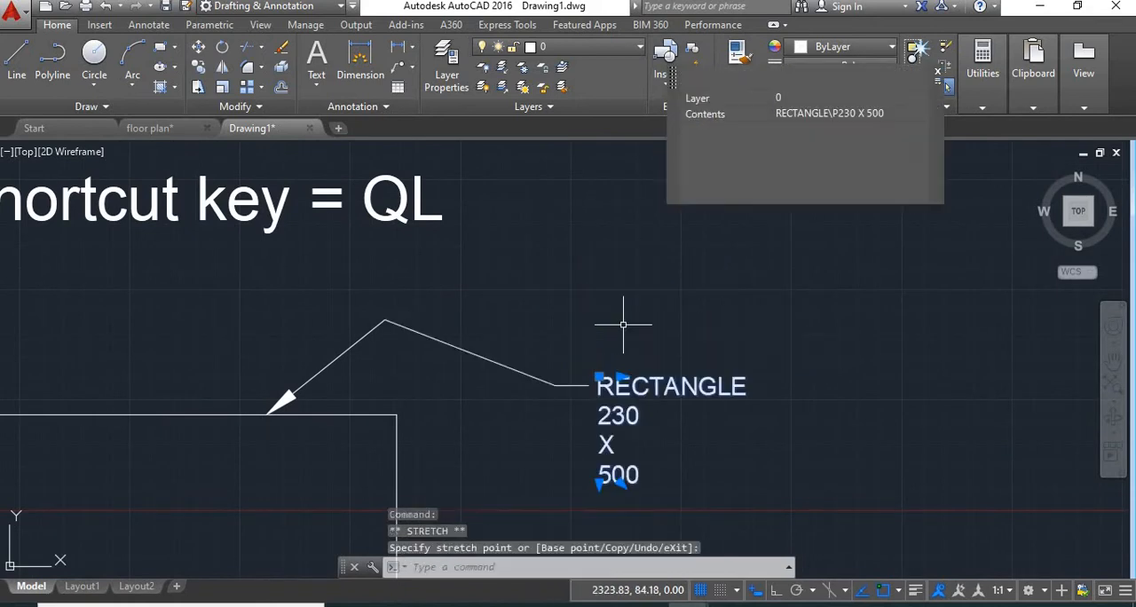
key("ctrl+z")
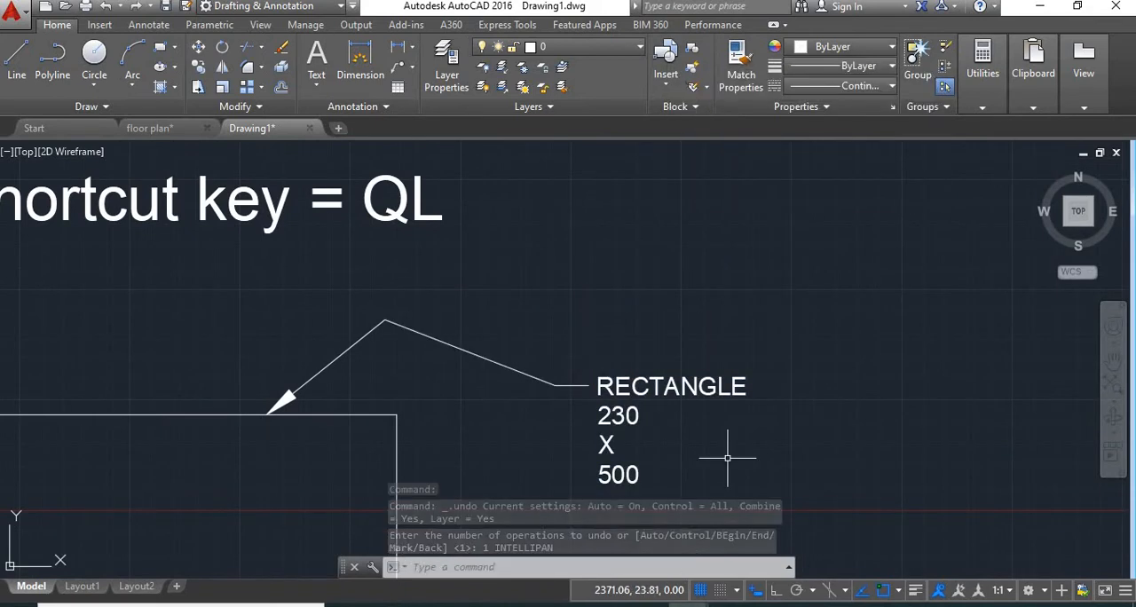
Draw a second quick leader from the rectangle's right edge with two segments, keeping text width 10 and leaving out the annotation
middle_click_drag(726, 461, 738, 299)
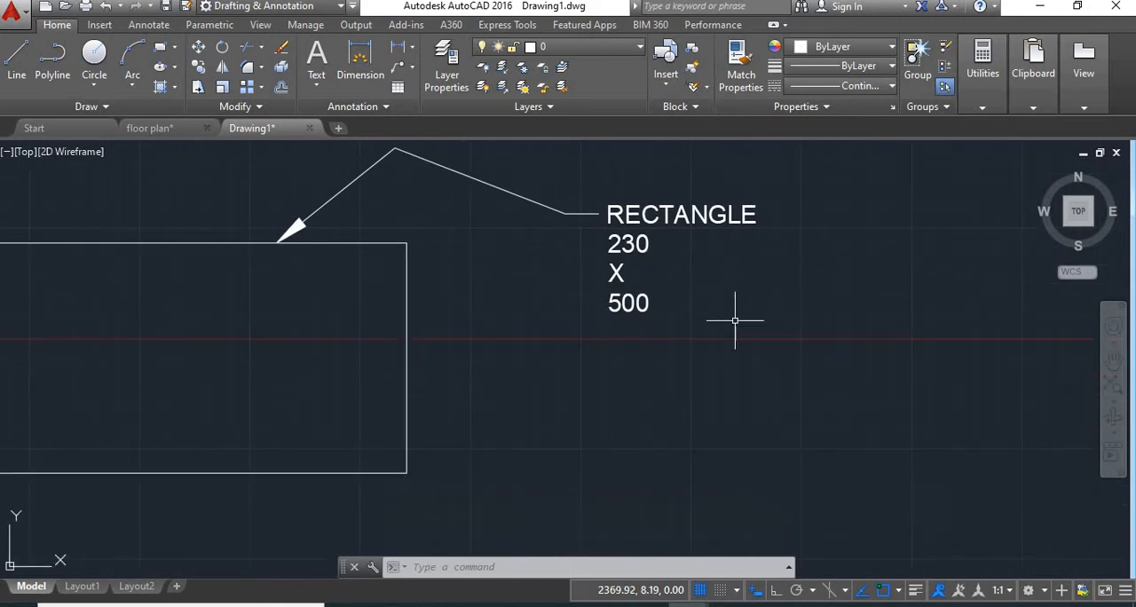
key("Return")
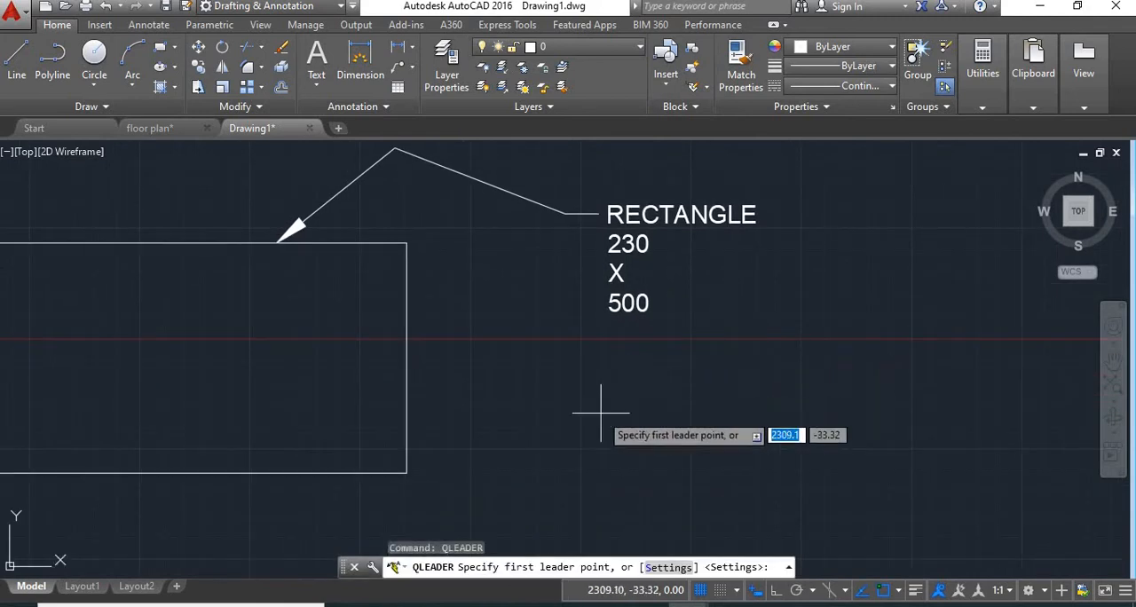
middle_click_drag(407, 434, 425, 389)
left_click(425, 390)
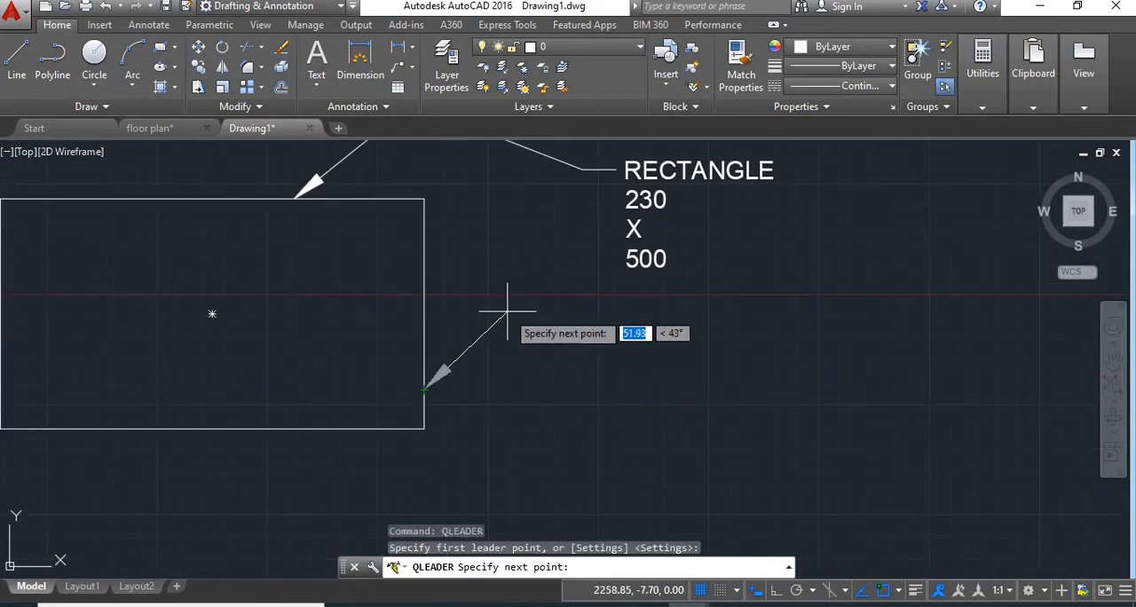
left_click(534, 323)
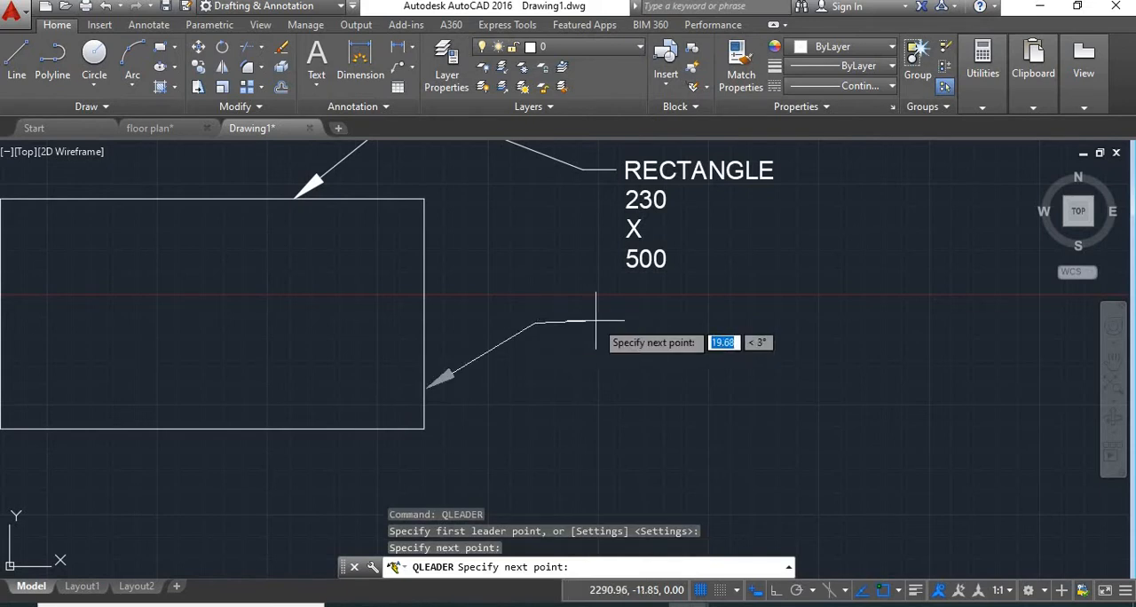
left_click(641, 325)
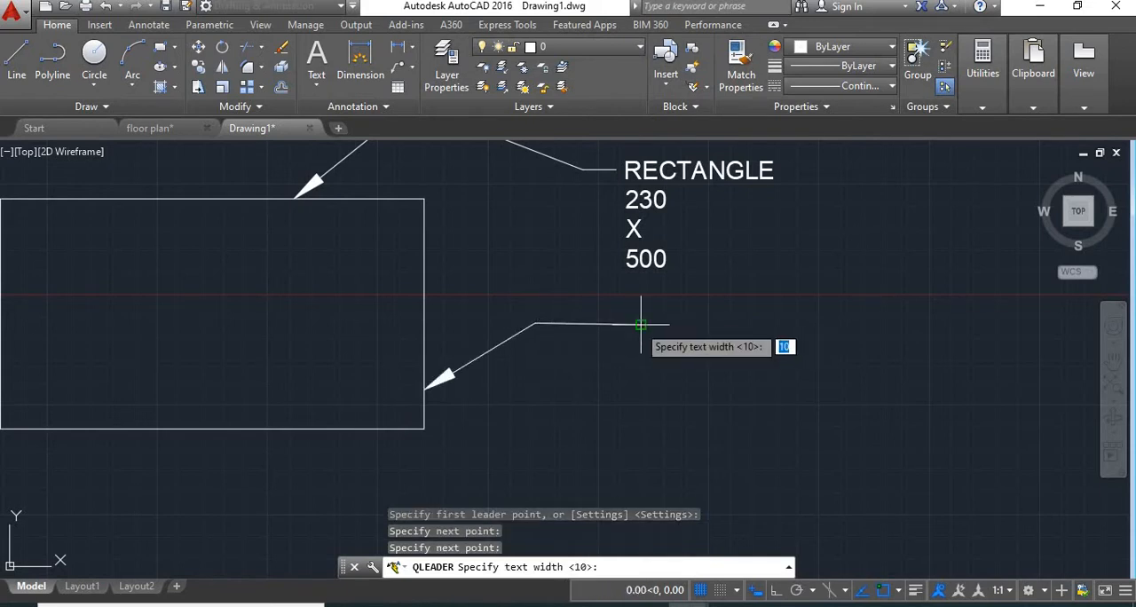
key("Return")
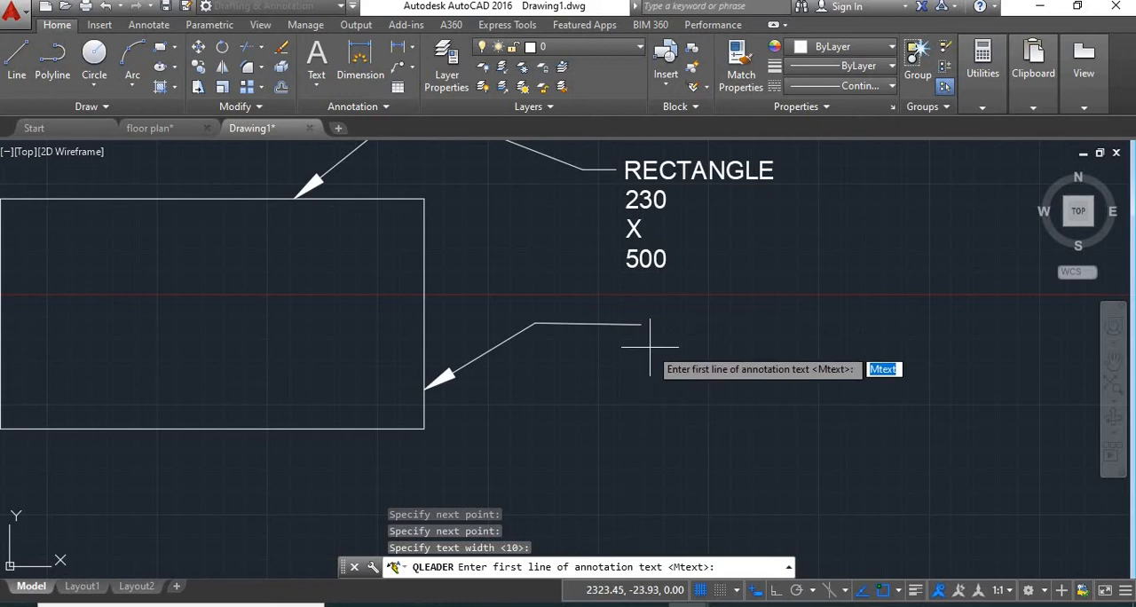
key("Return")
left_click(643, 368)
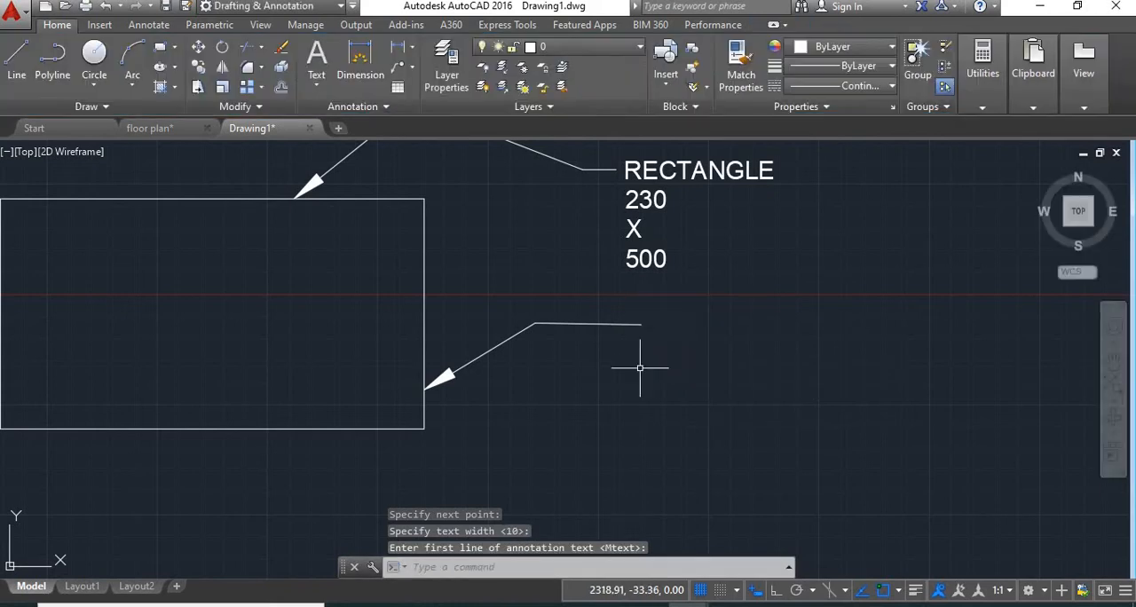
right_click(654, 347)
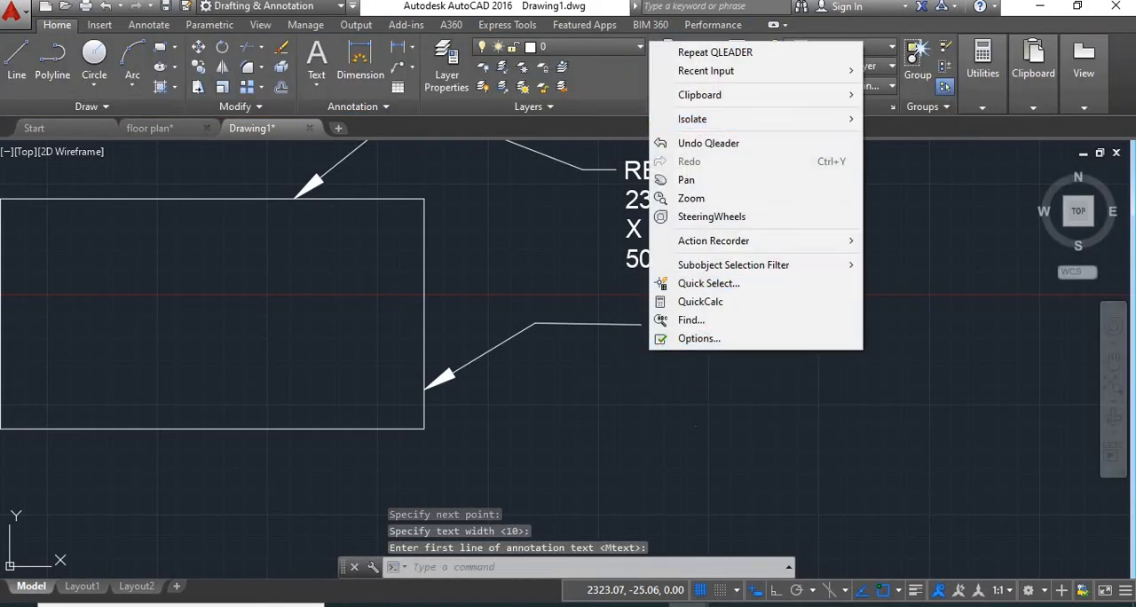
left_click(699, 432)
left_click(666, 376)
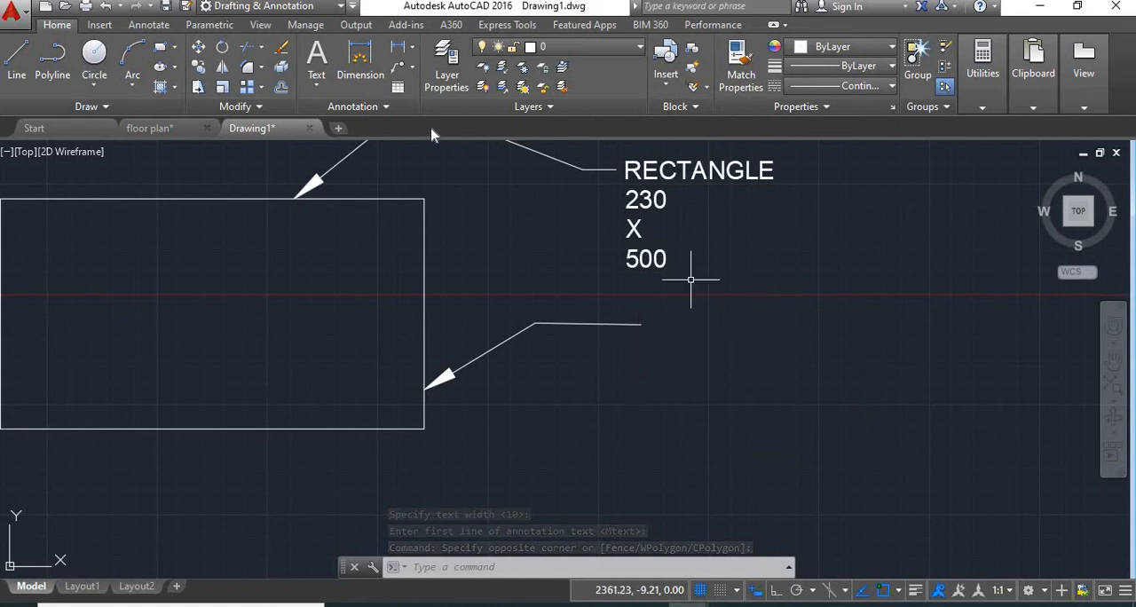
Add a multiline text reading RECTANGLE just beyond the free end of the second leader
left_click(316, 86)
left_click(336, 117)
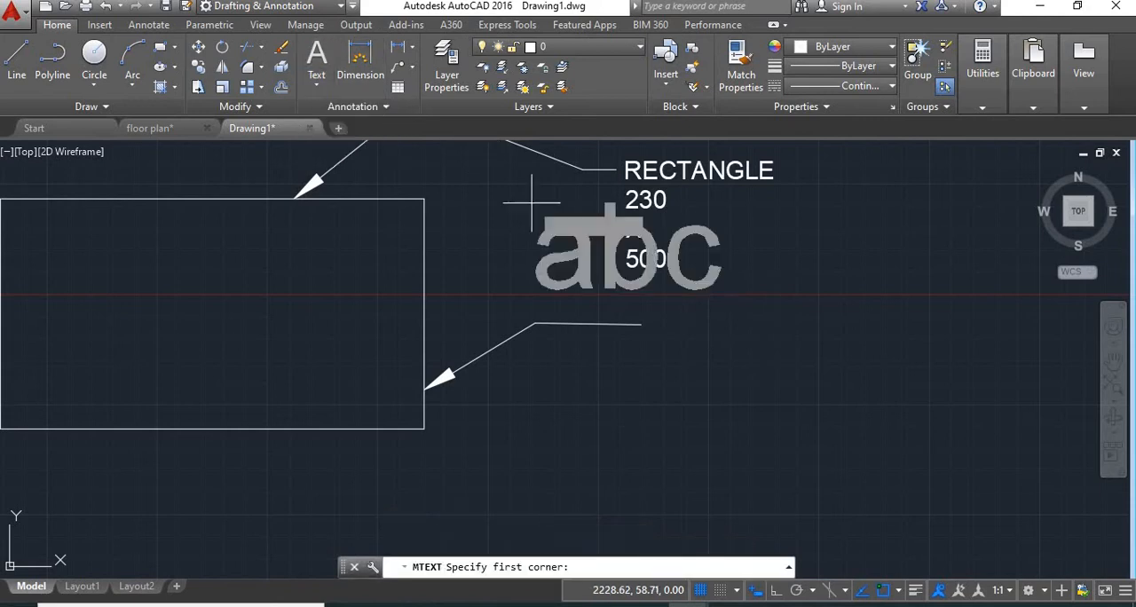
left_click(688, 326)
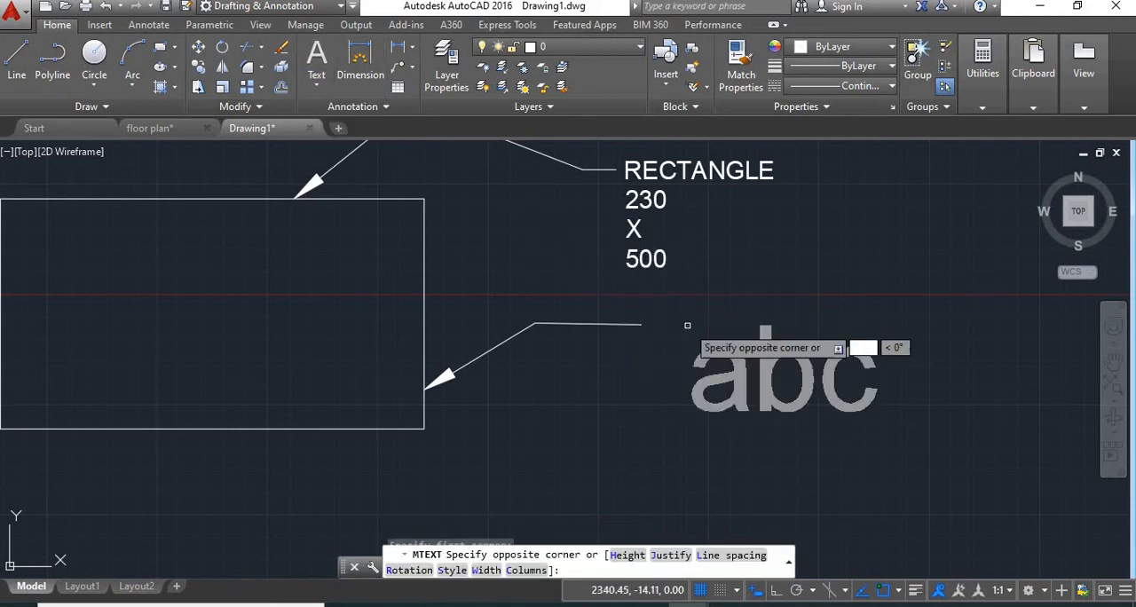
left_click(874, 409)
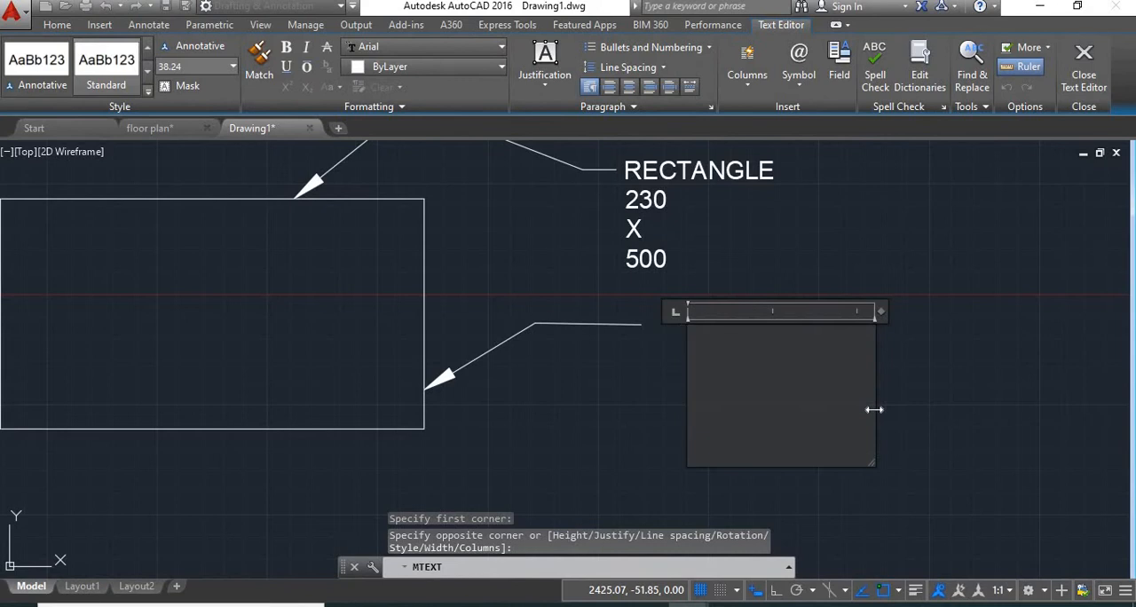
type("RECT")
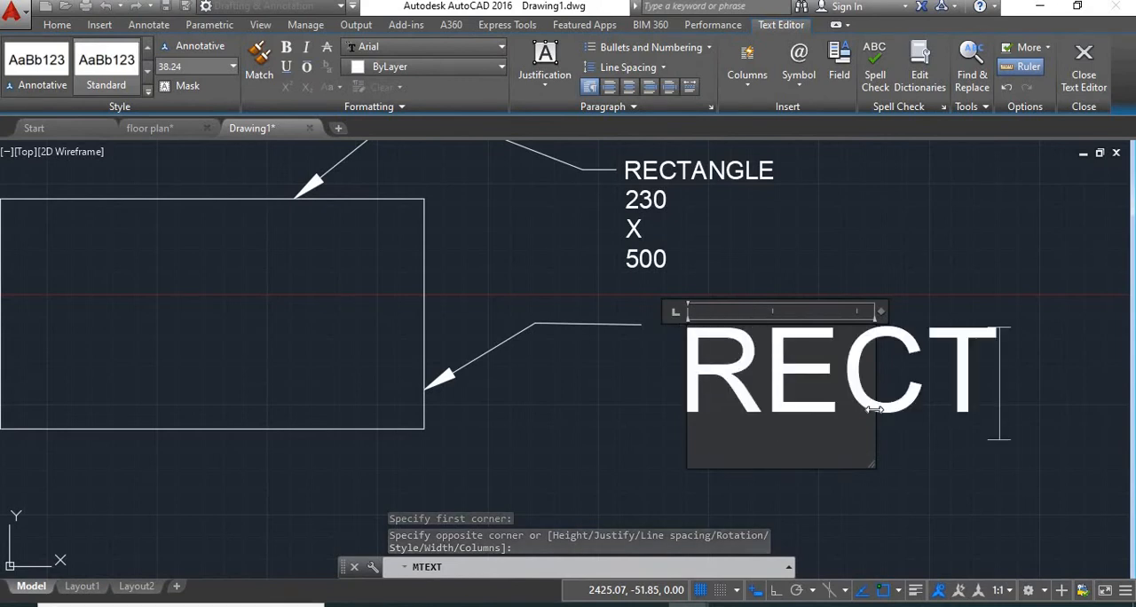
type("ANGLE")
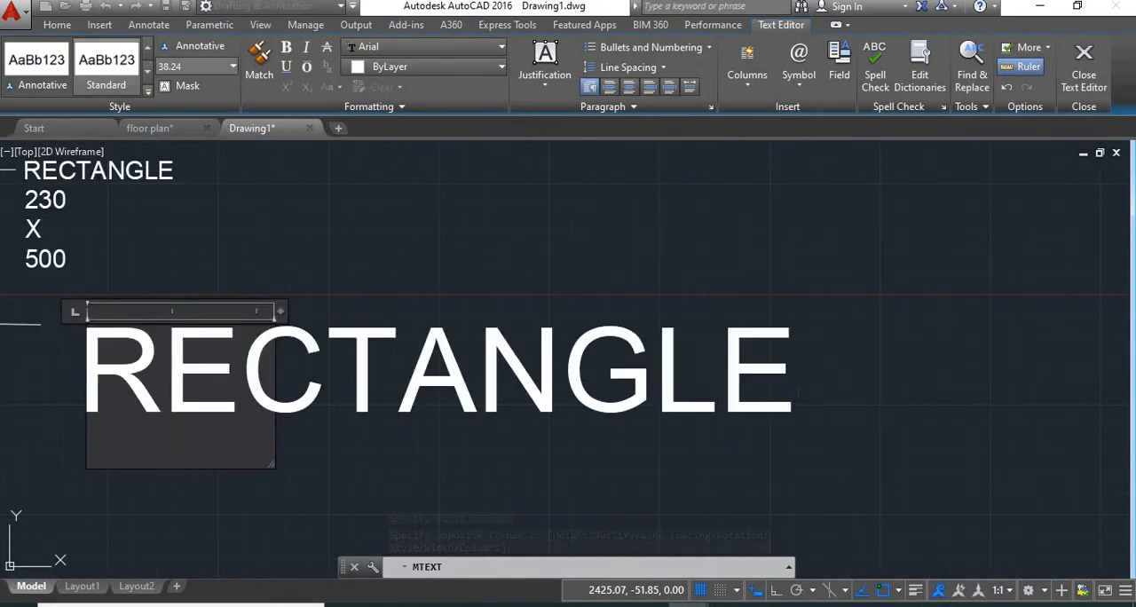
left_click(795, 511)
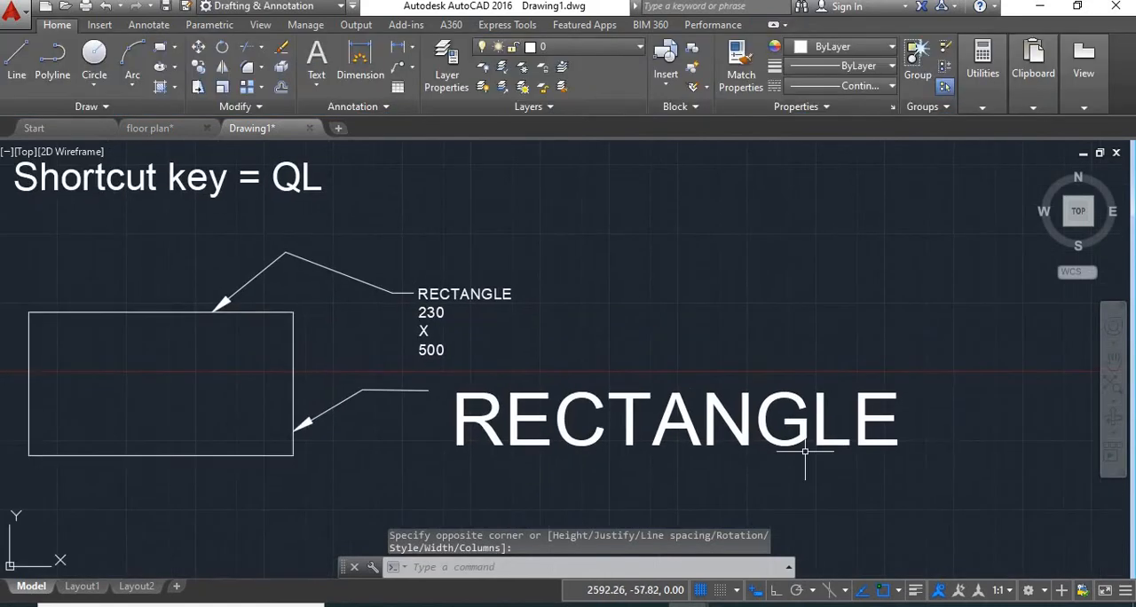
Set the text height of the whole new RECTANGLE text to 10
left_click(803, 440)
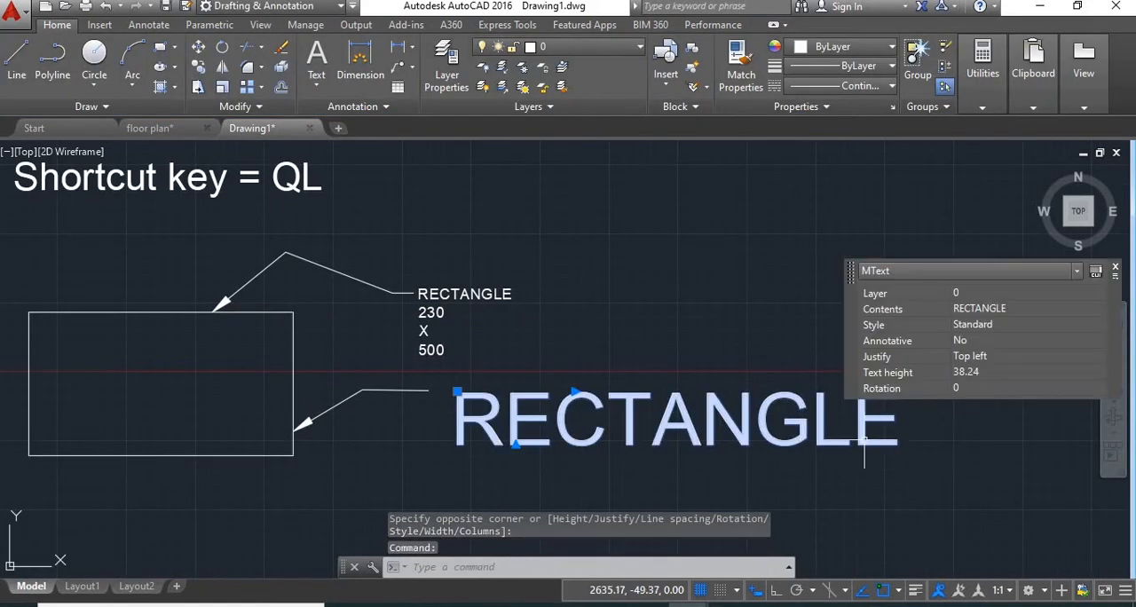
double_click(905, 435)
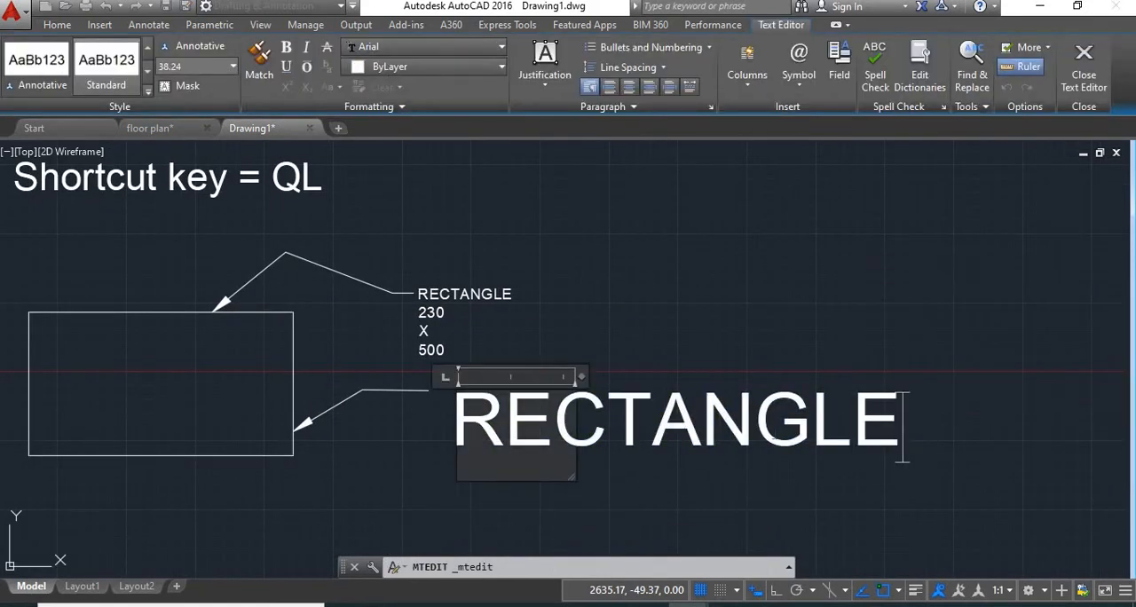
left_click_drag(902, 426, 365, 160)
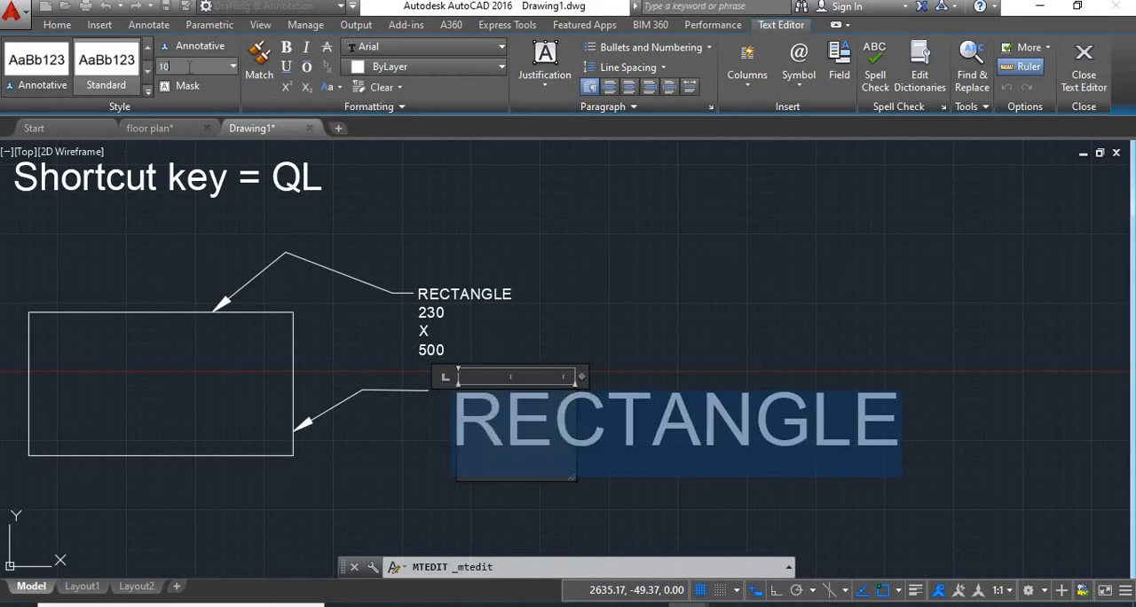
left_click(188, 67)
type("10")
key("Return")
left_click(607, 252)
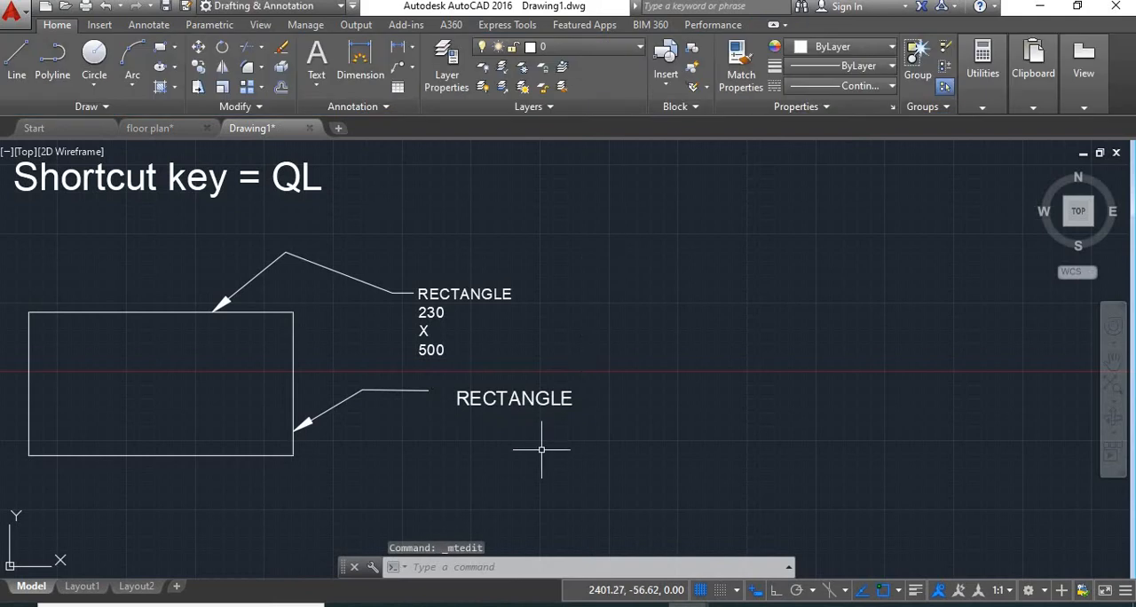
Move the separate RECTANGLE text up and to the right, away from the second leader's end
middle_click_drag(474, 401, 465, 347)
scroll(465, 346, "up", 4)
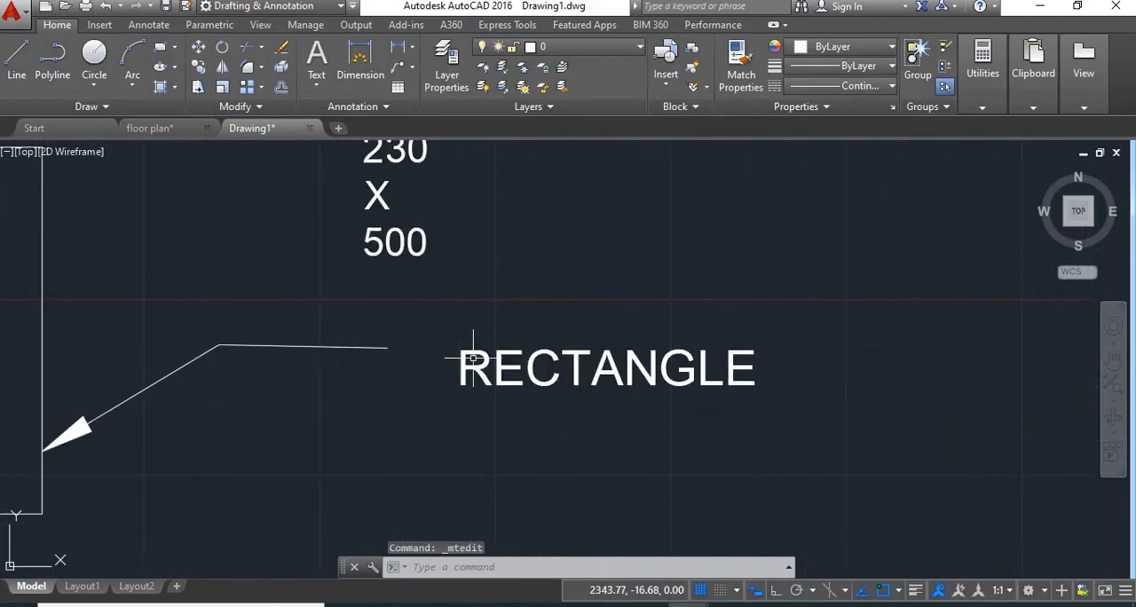
left_click(469, 348)
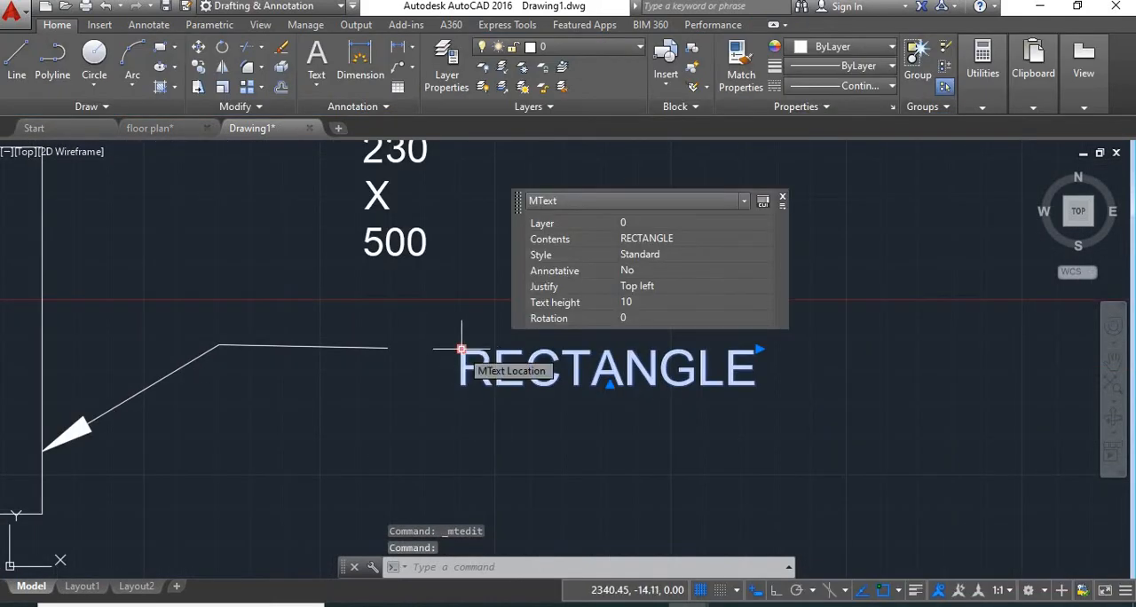
left_click(462, 349)
left_click(508, 301)
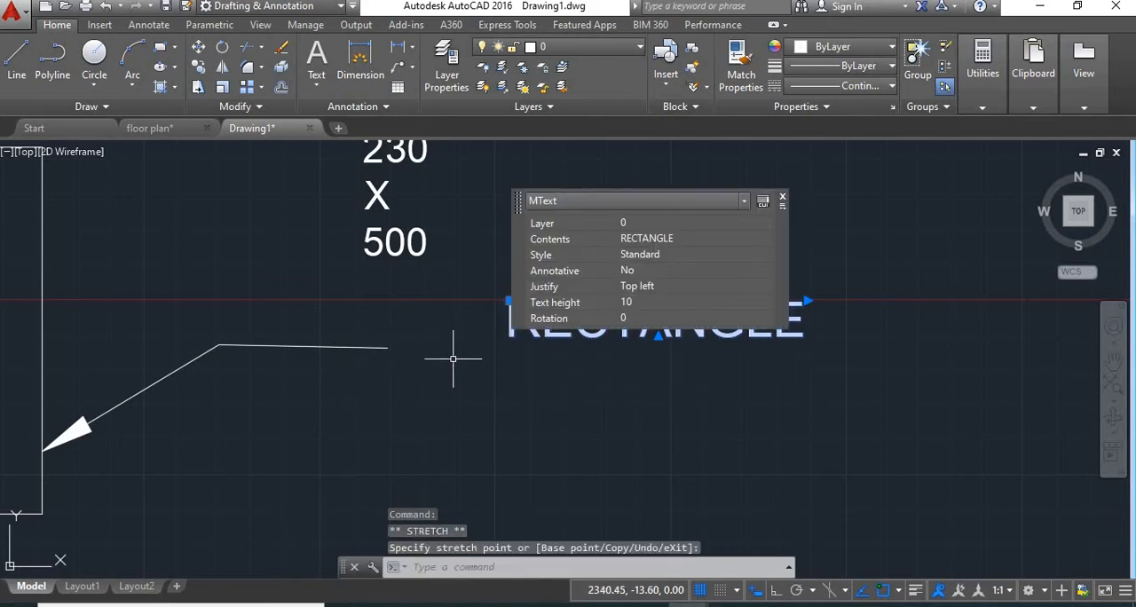
middle_click_drag(508, 394, 447, 418)
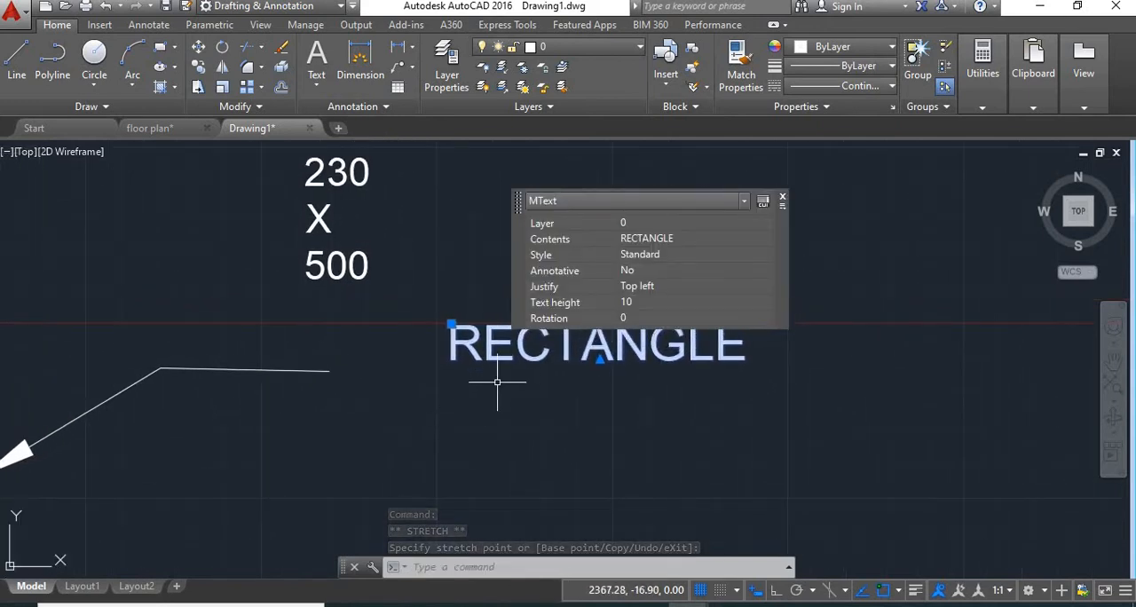
middle_click_drag(499, 381, 445, 416)
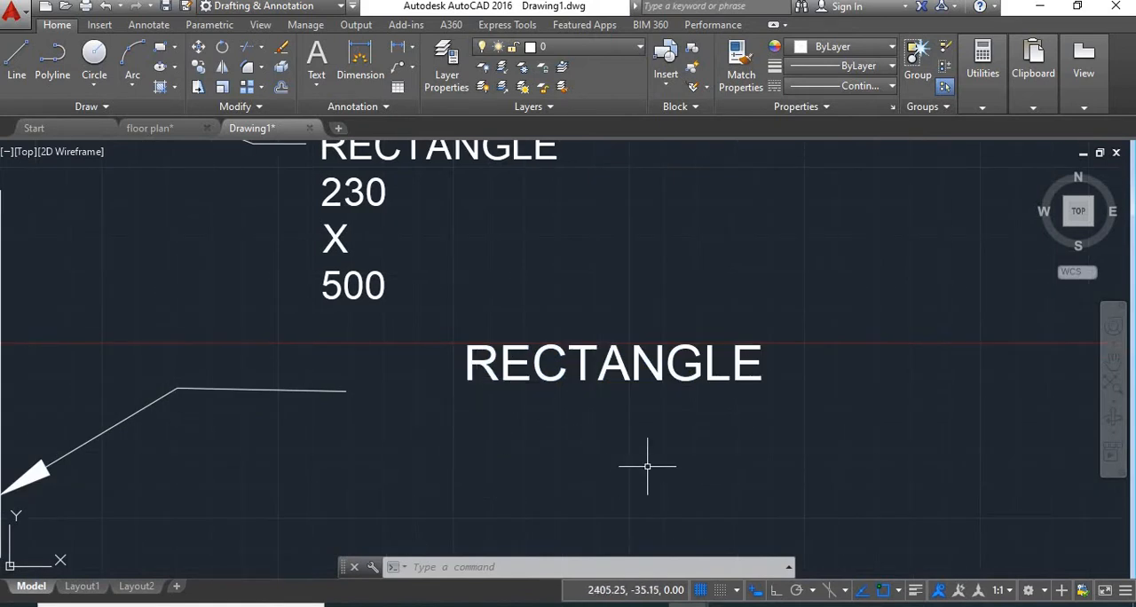
Attach the separate RECTANGLE text to the second leader as its annotation with QLATTACH
middle_click_drag(710, 513, 690, 434)
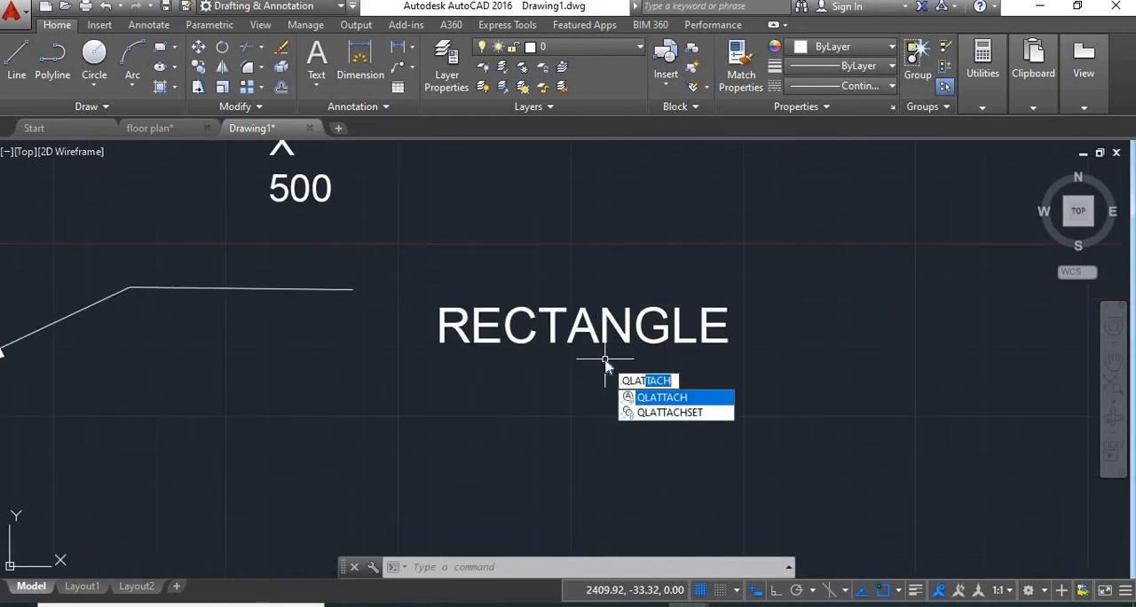
key("Return")
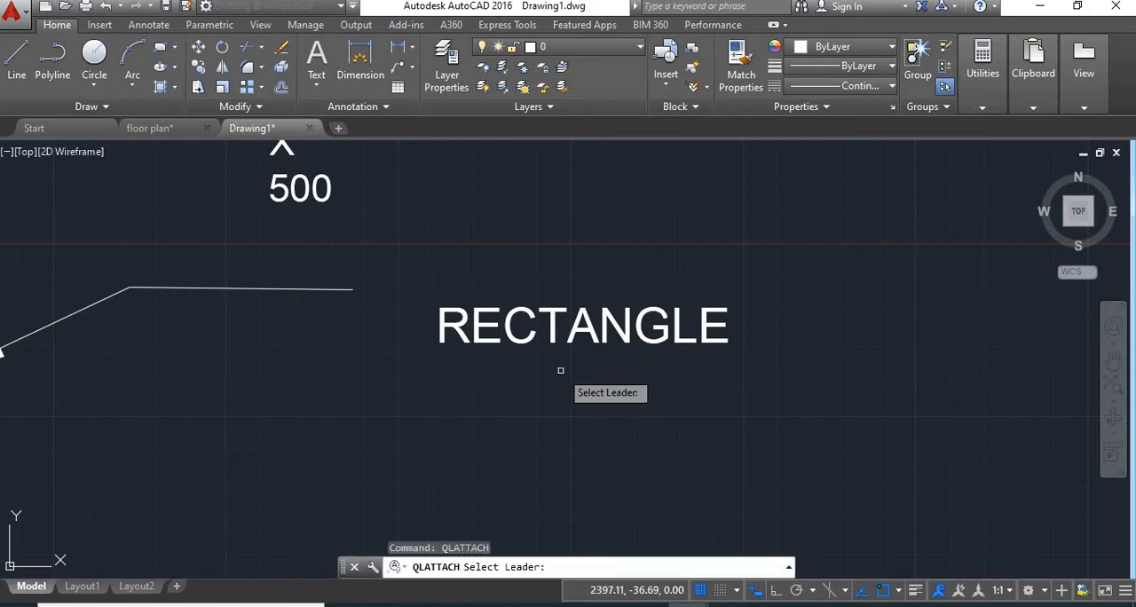
left_click(337, 289)
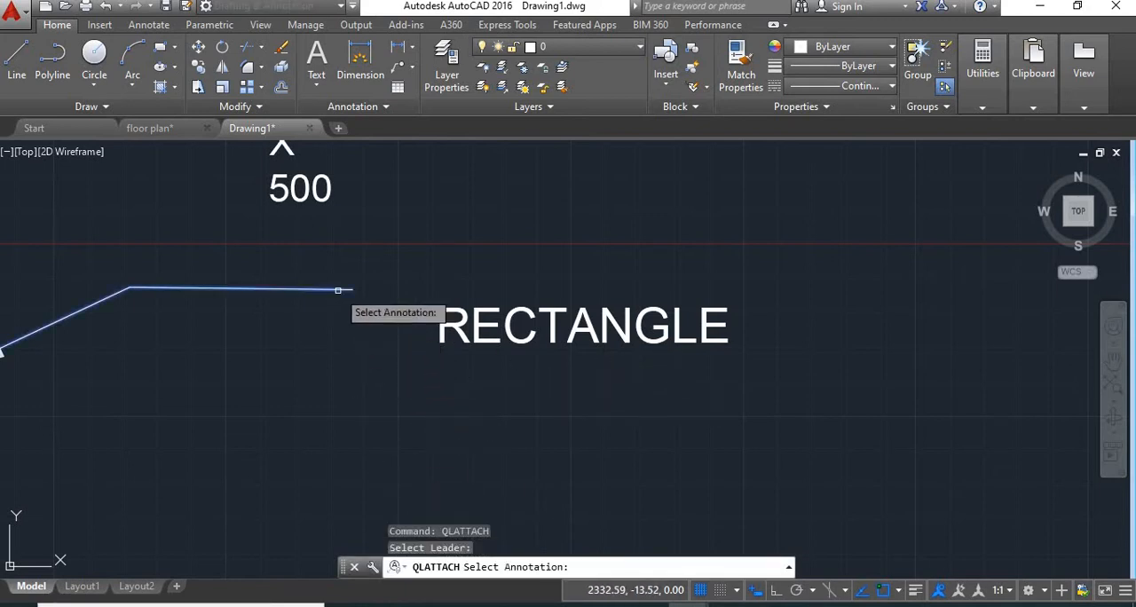
left_click(480, 327)
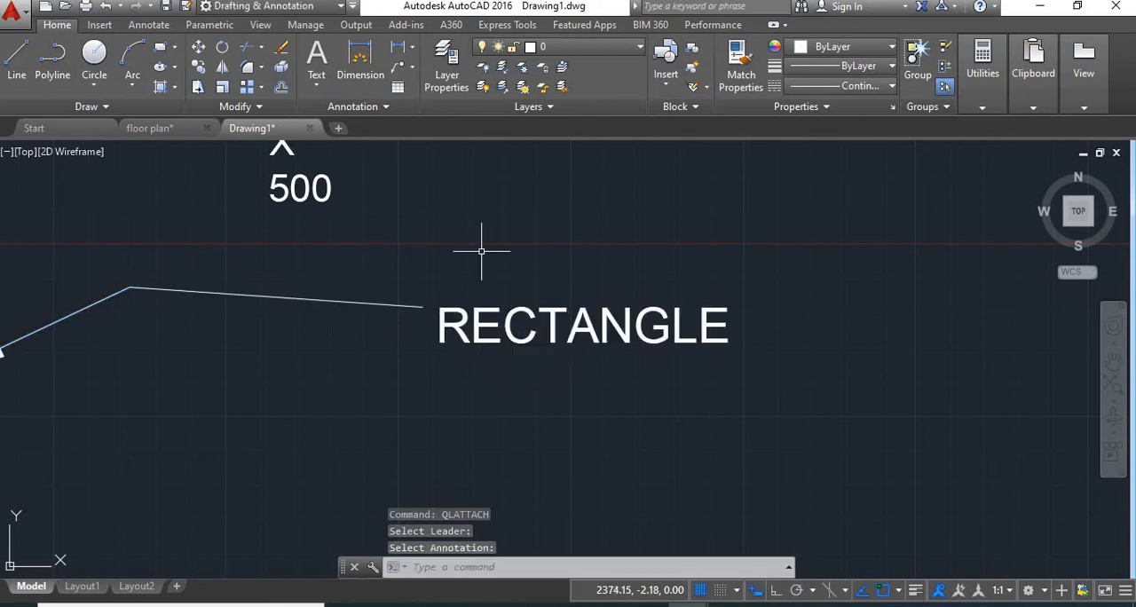
Move the attached RECTANGLE text up and down several times, ending with the leader's last segment rising slightly from its bend
left_click(457, 307)
left_click(441, 305)
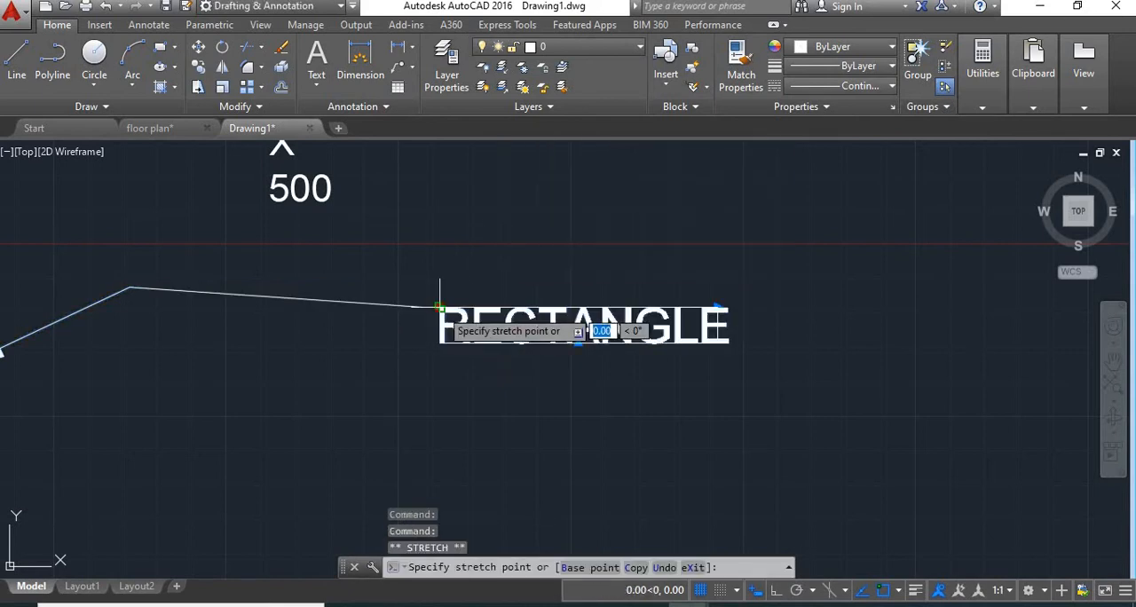
left_click(471, 247)
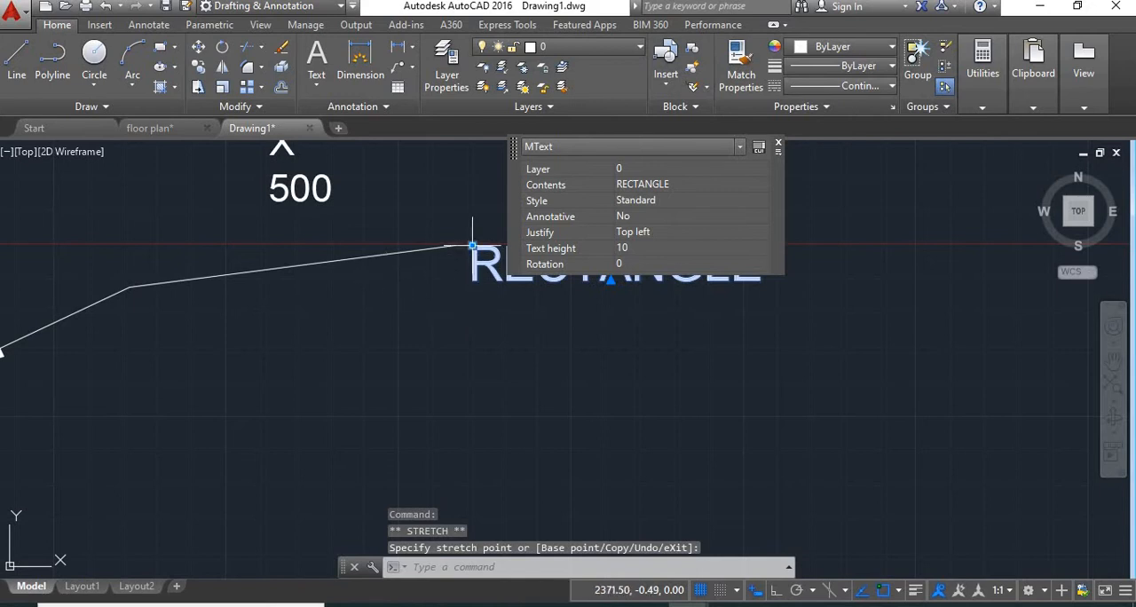
left_click(471, 246)
left_click(464, 340)
left_click(465, 340)
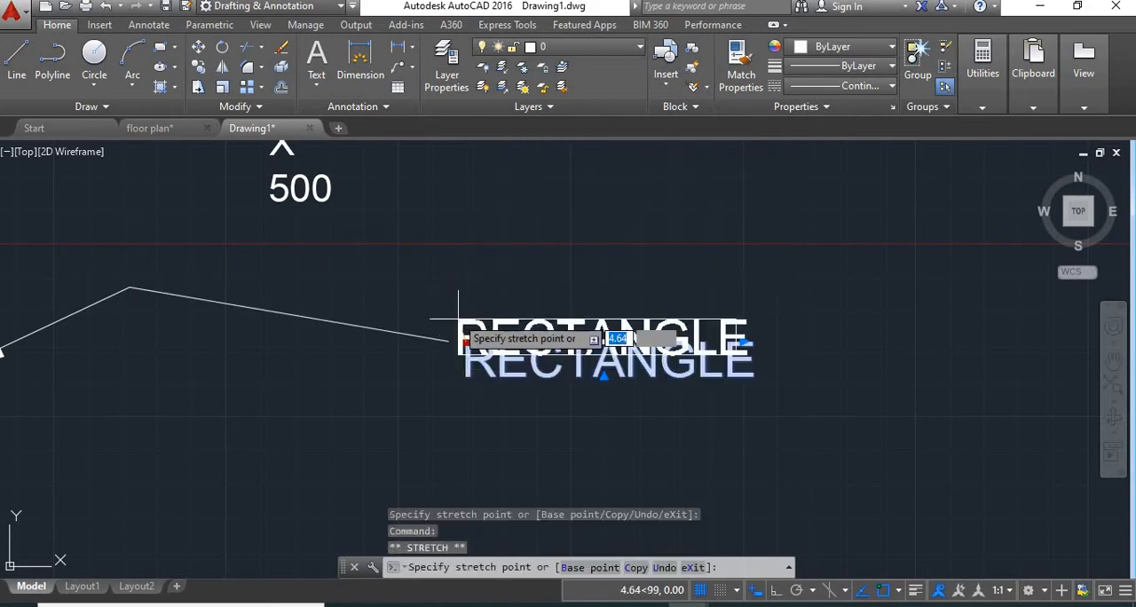
left_click(421, 268)
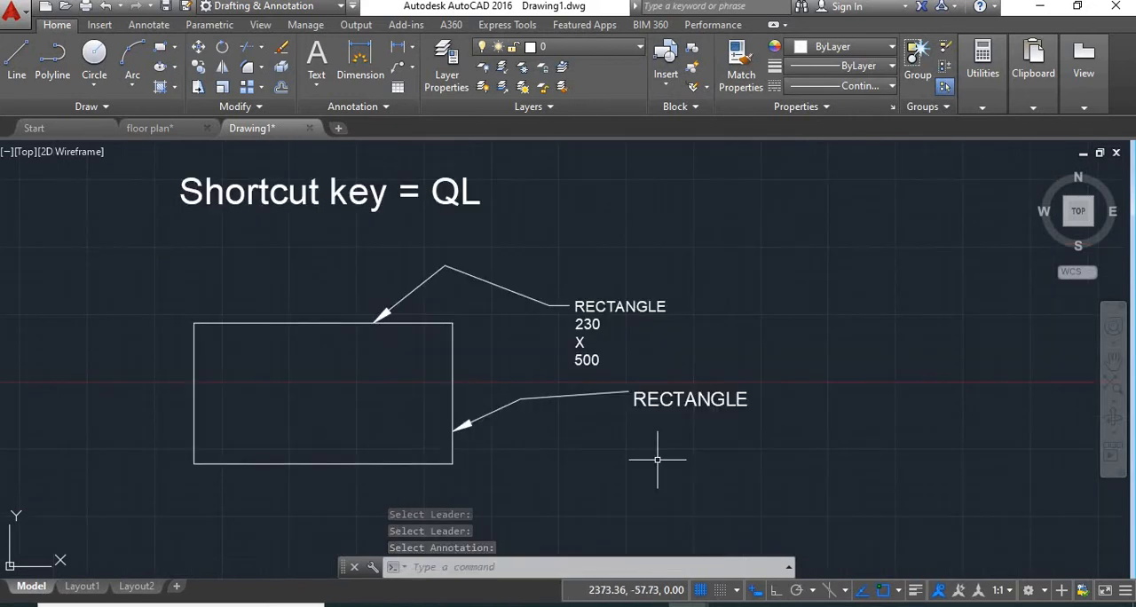
Turn off Prompt for width among the MText options in the Quick Leader settings
type("QL")
key("Return")
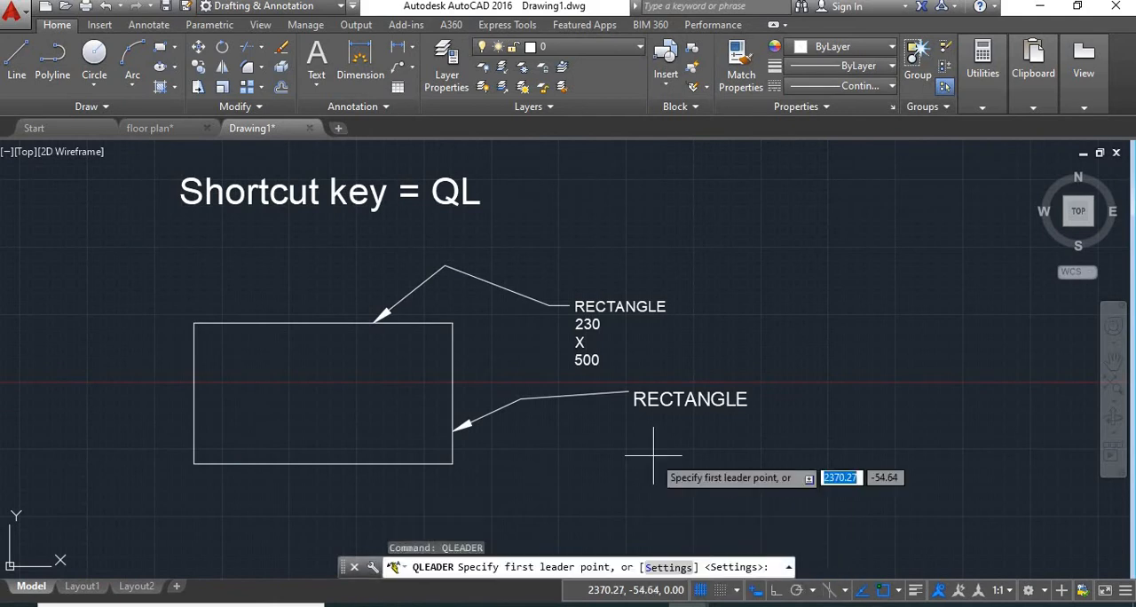
left_click(669, 568)
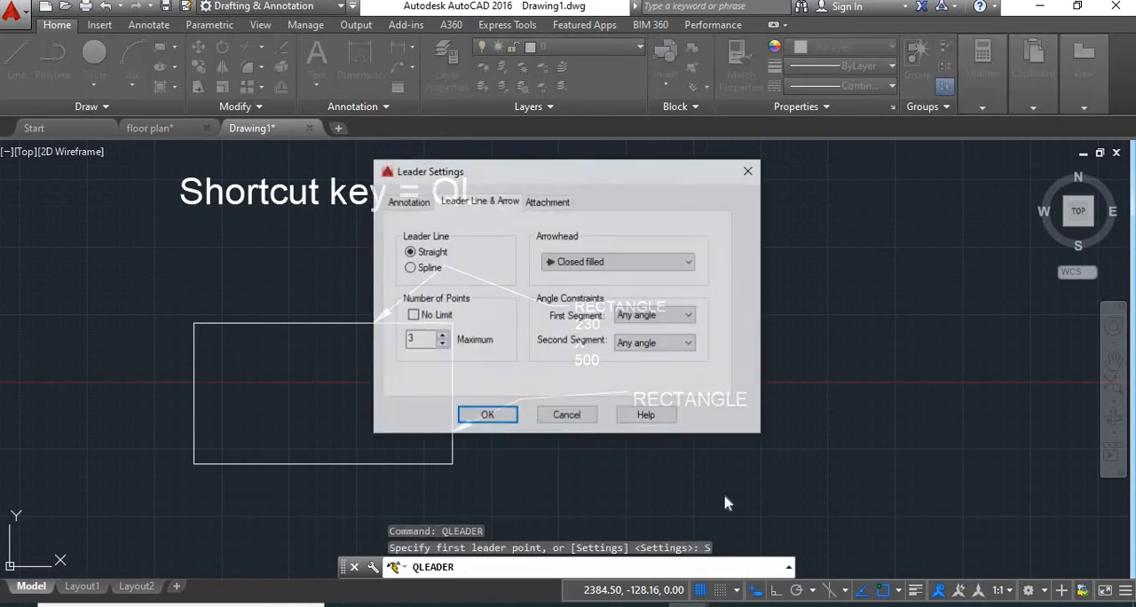
left_click(414, 202)
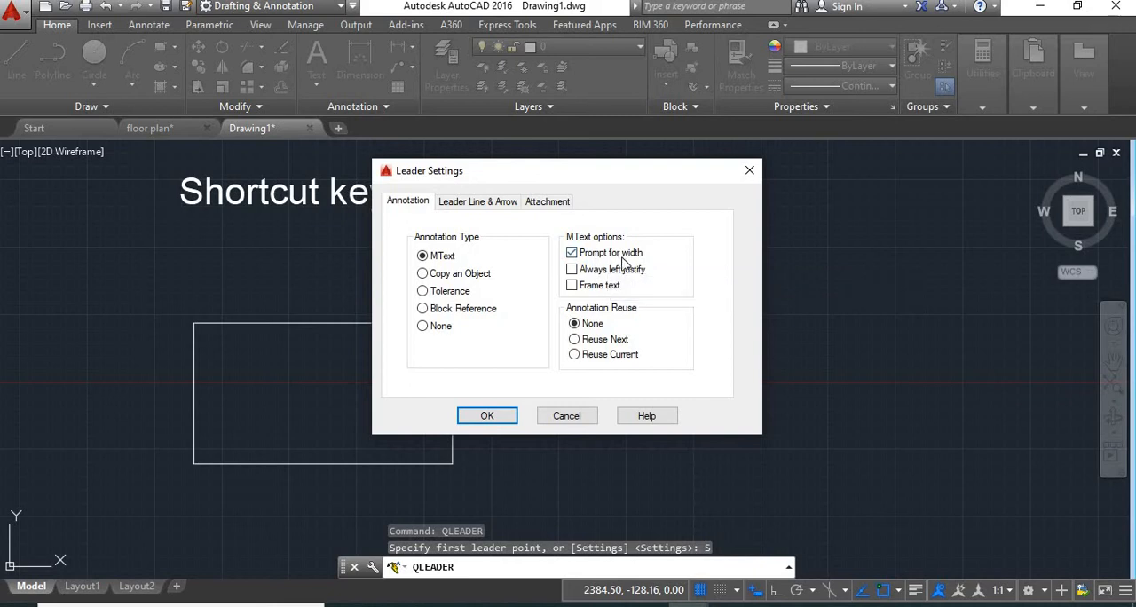
left_click(572, 253)
left_click(507, 420)
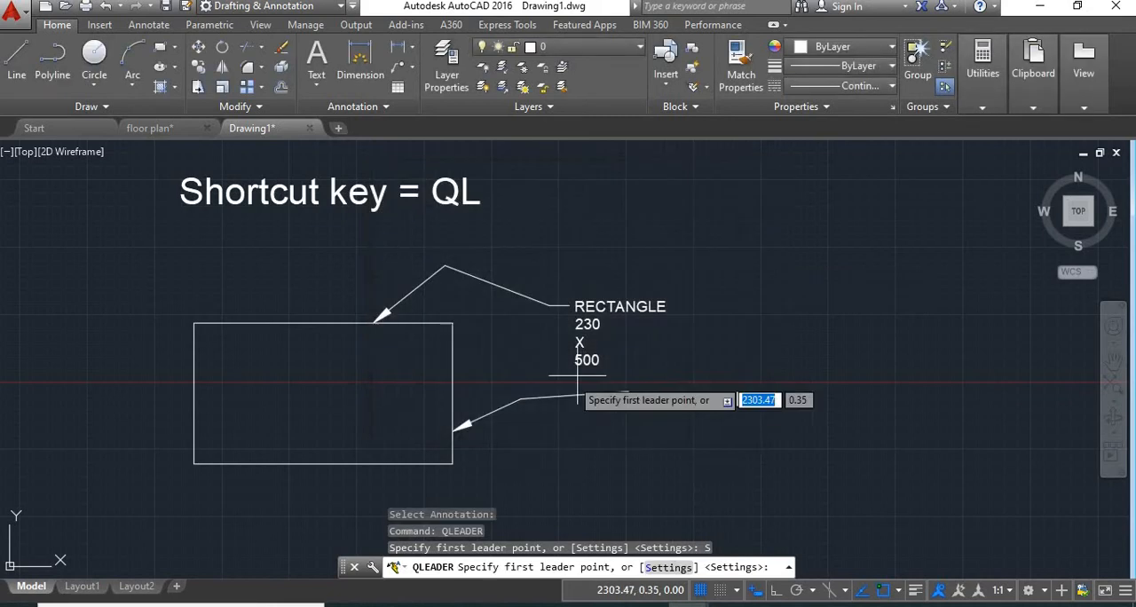
Draw a third quick leader with two segments from the rectangle's lower right corner, leaving out the annotation
middle_click_drag(538, 451, 499, 343)
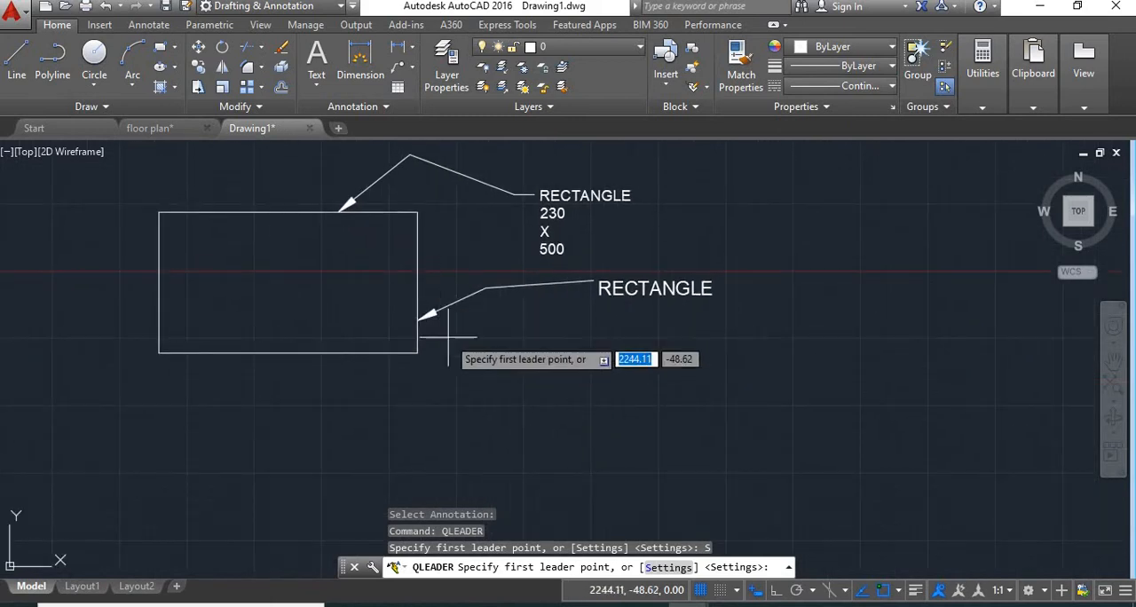
left_click(423, 352)
left_click(480, 337)
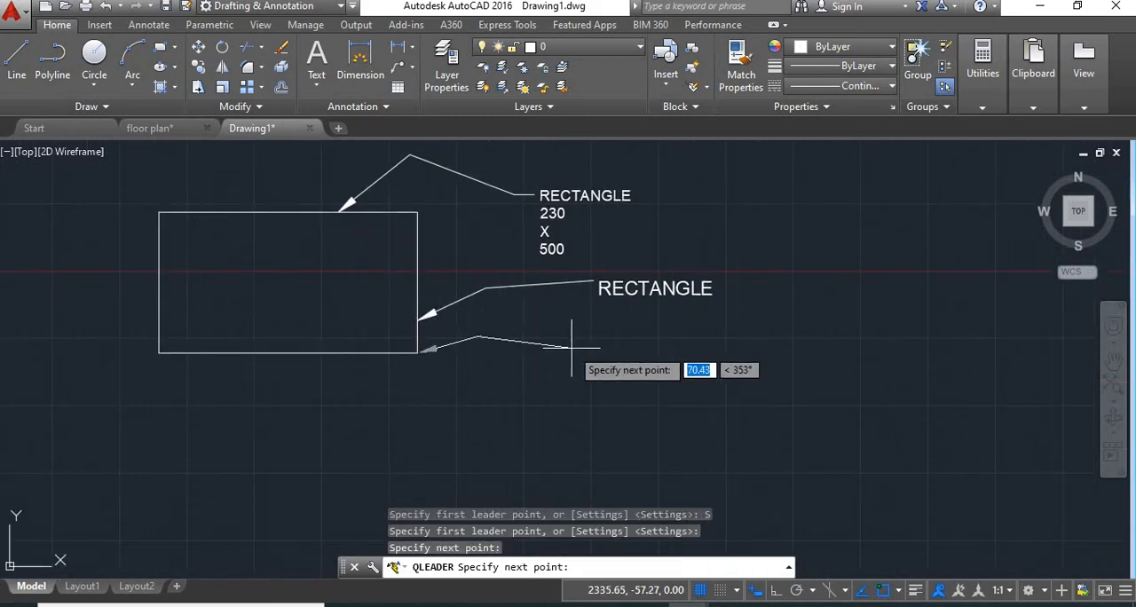
left_click(572, 348)
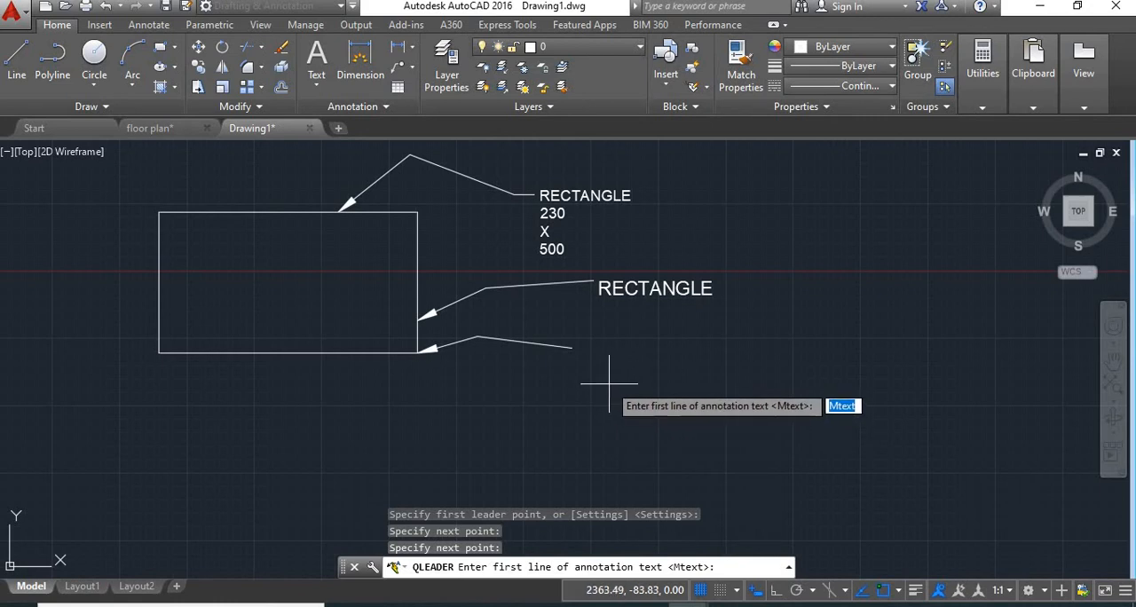
key("Escape")
Turn on Prompt for width and Frame text among the MText options in the Quick Leader settings
type("QK")
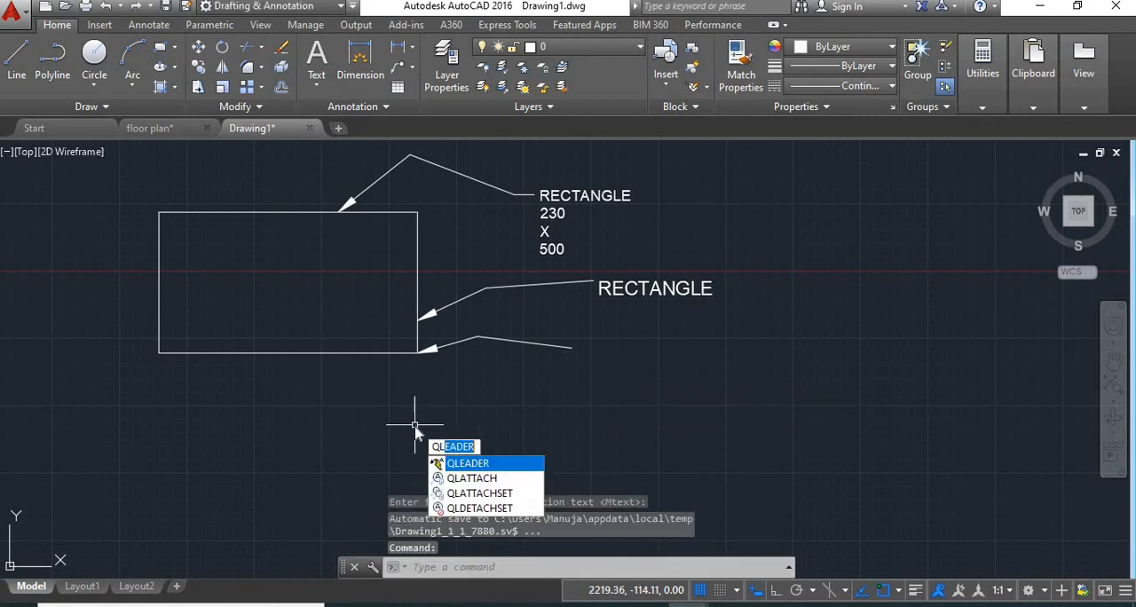
key("Return")
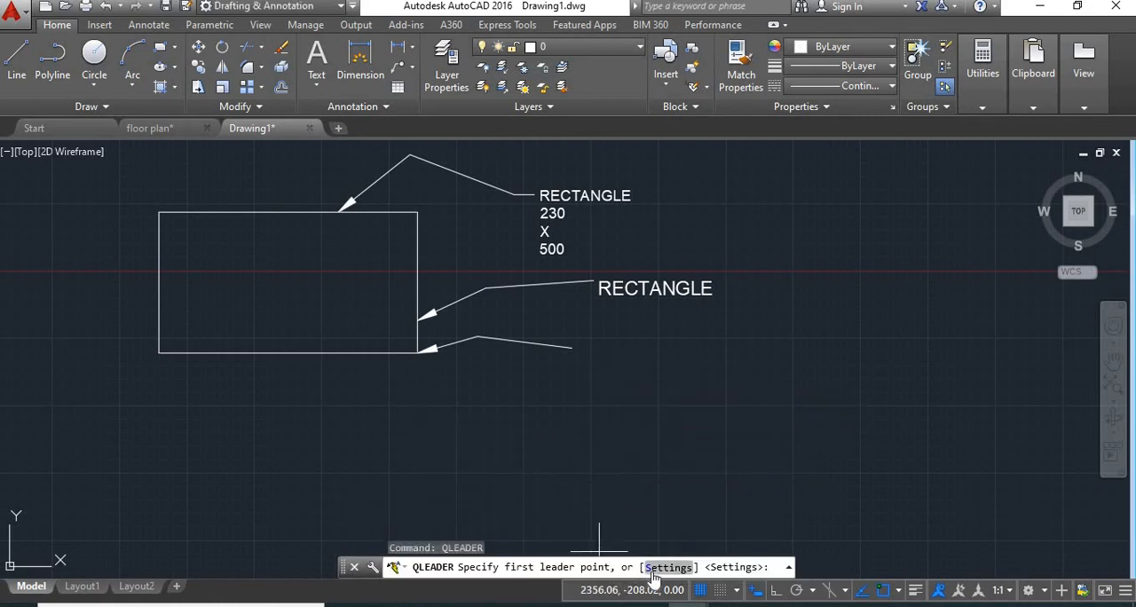
type("S")
key("Return")
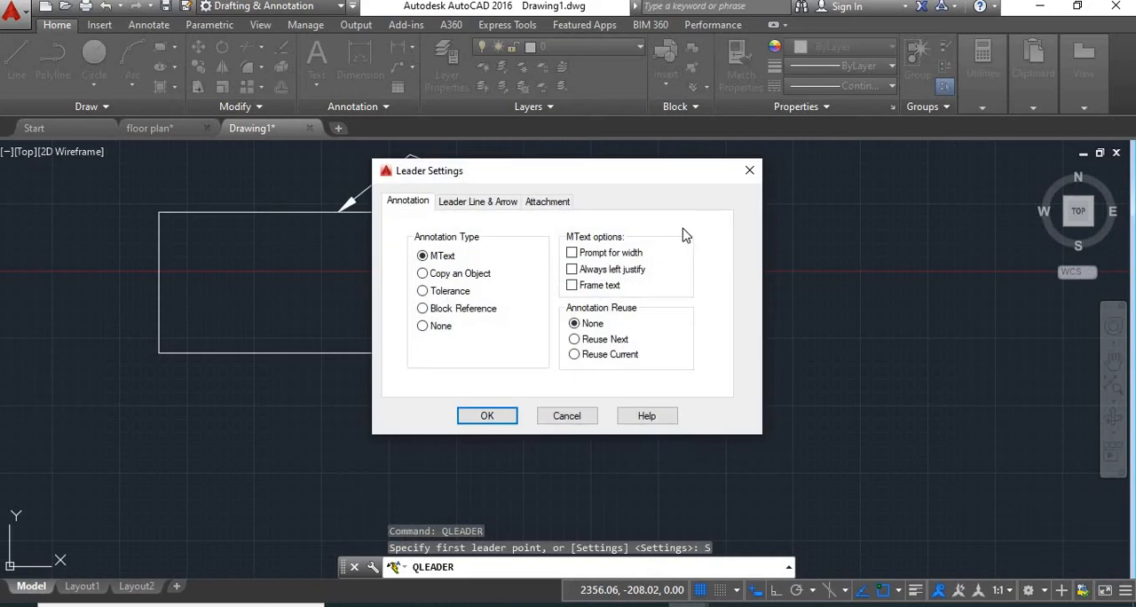
left_click(581, 256)
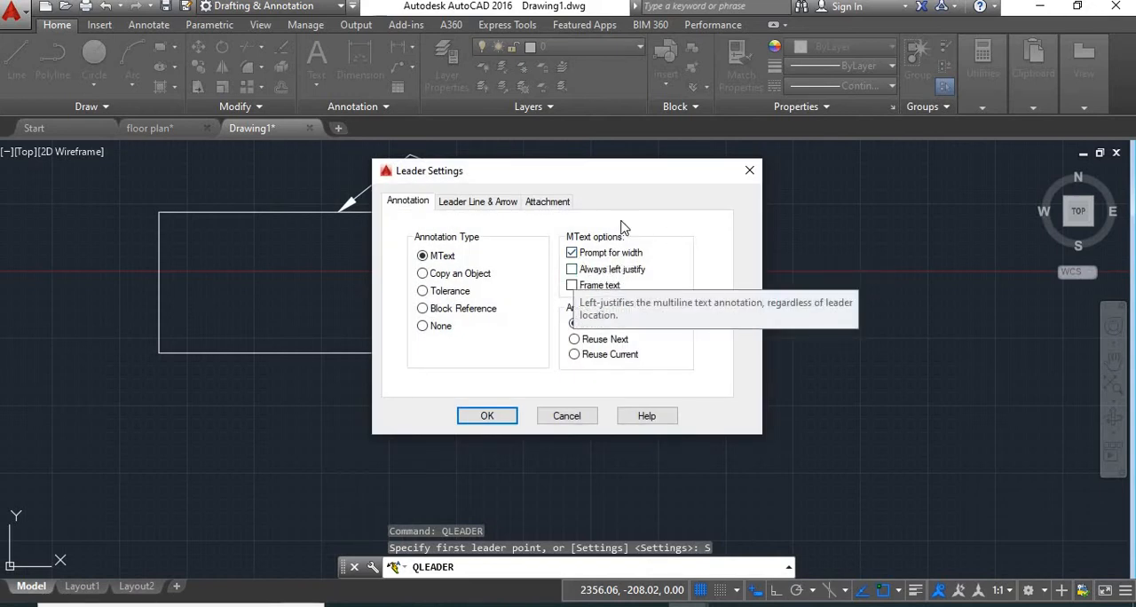
left_click_drag(607, 173, 1006, 222)
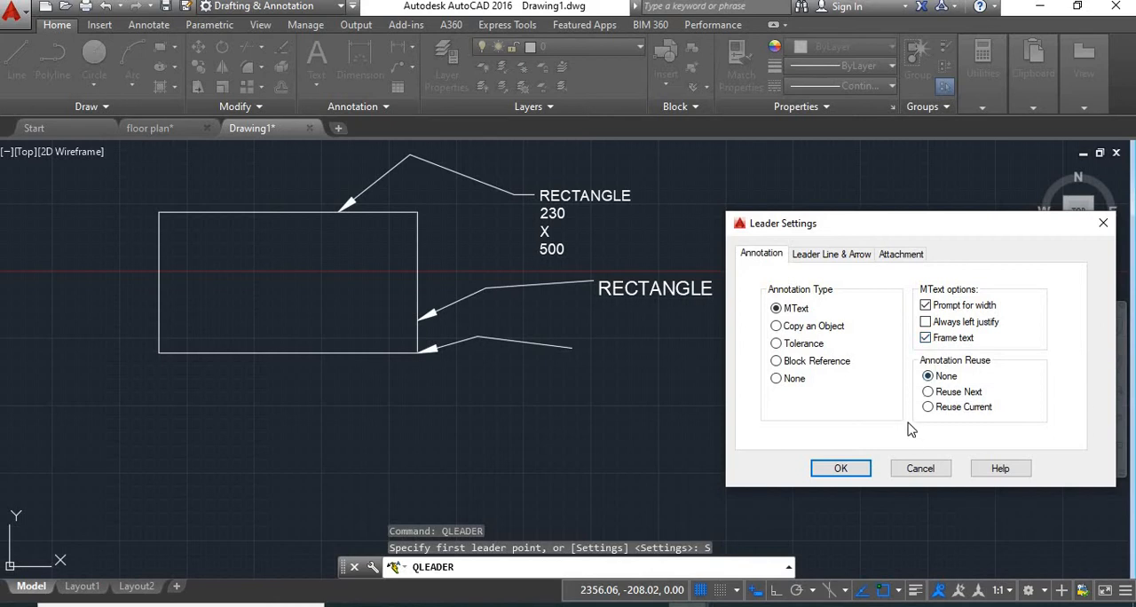
left_click(827, 477)
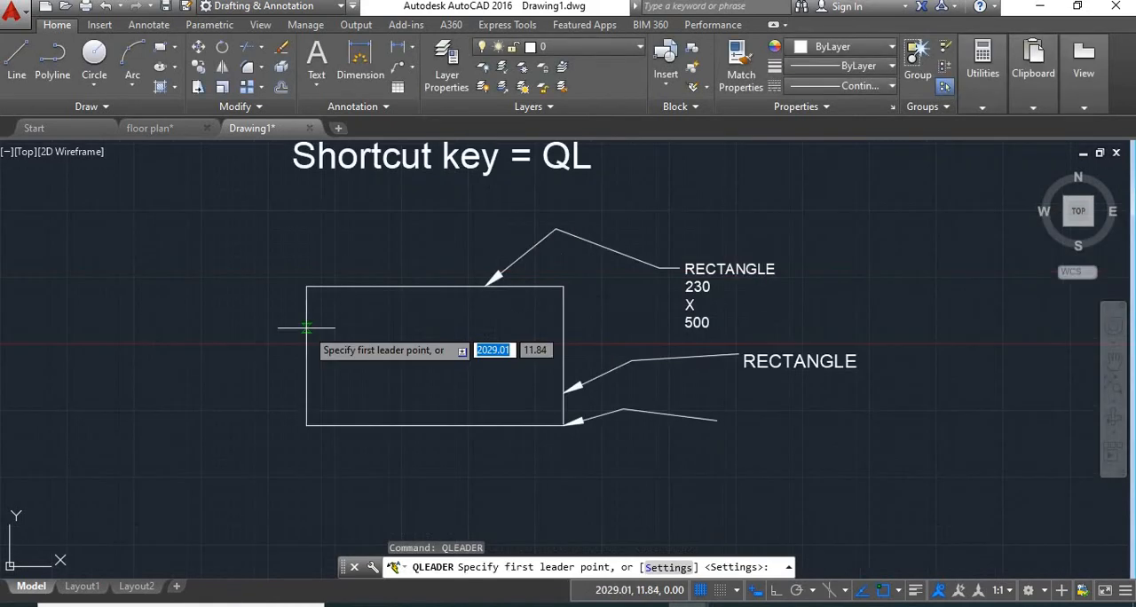
Draw a two-segment quick leader from the rectangle's left edge, with text width 10 and the framed annotation 23
left_click(306, 327)
left_click(231, 249)
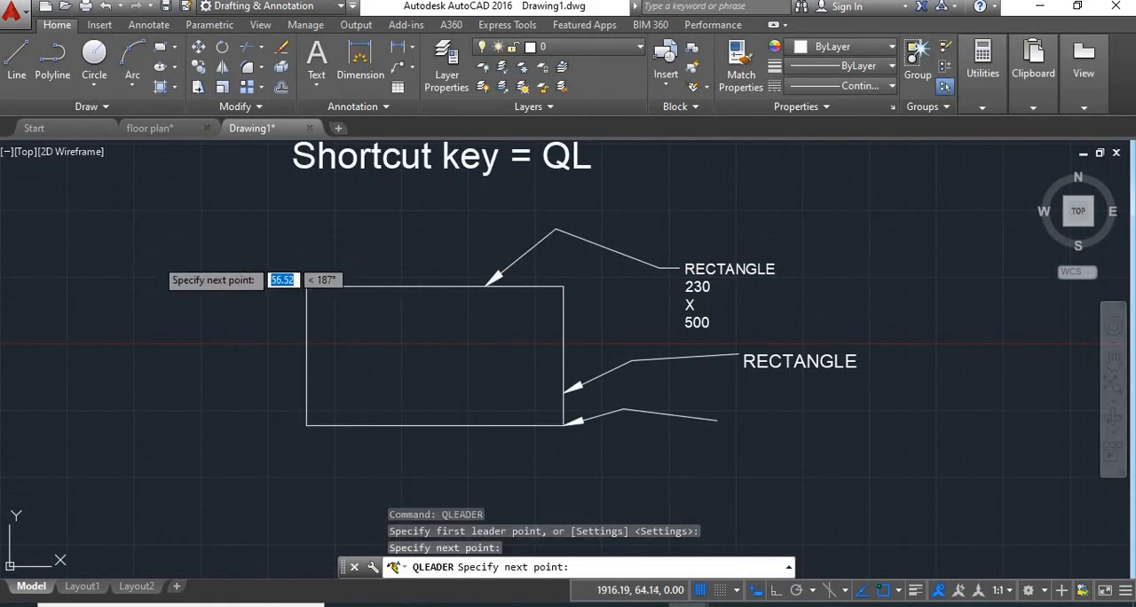
left_click(156, 257)
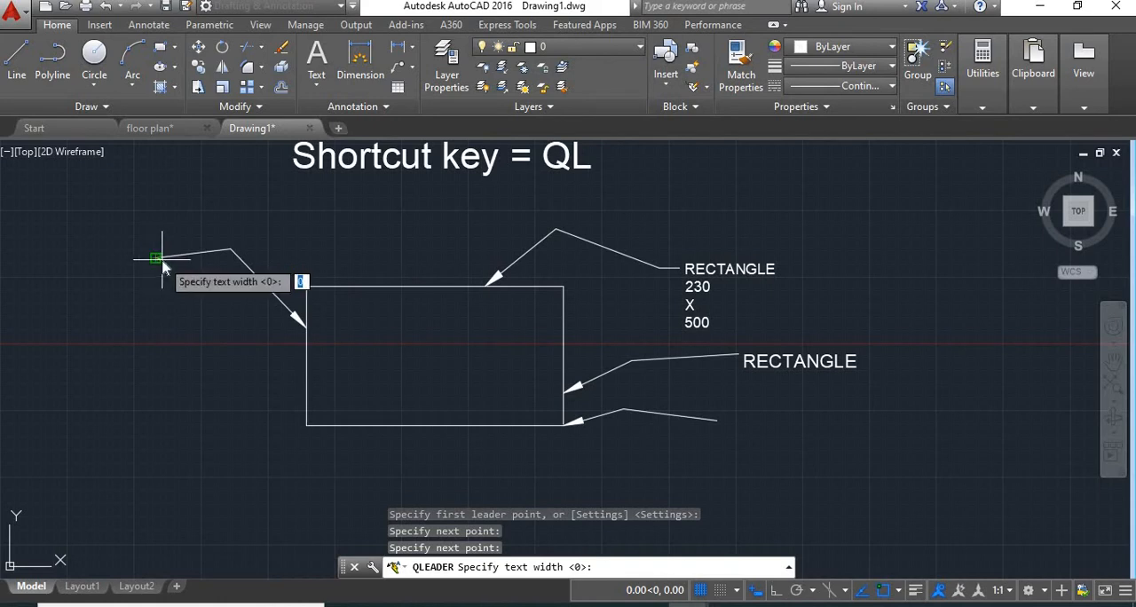
type("10")
key("Return")
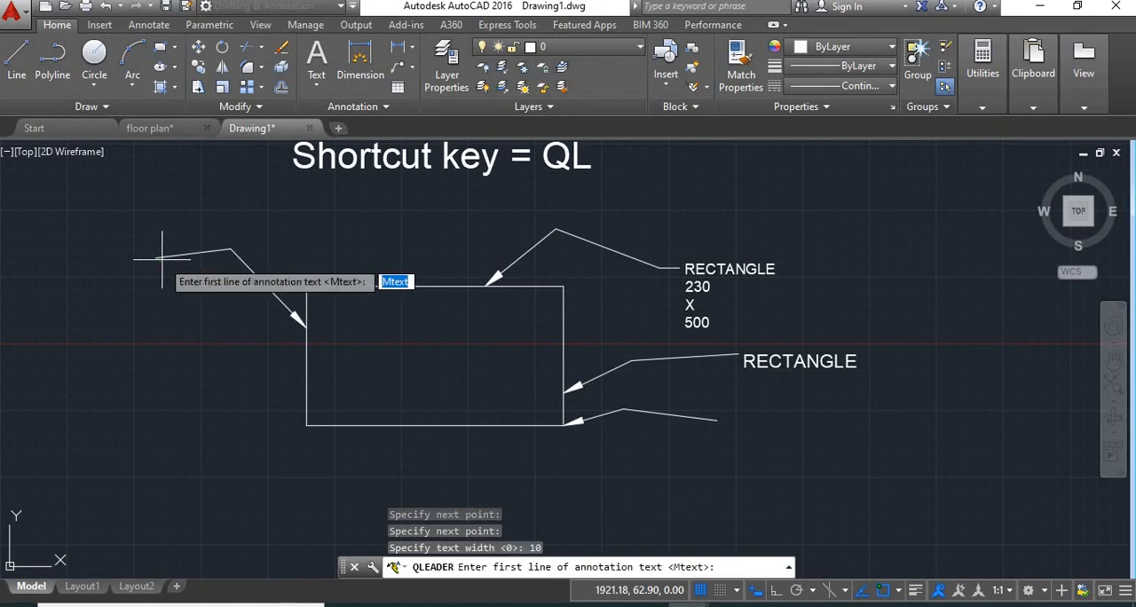
type("23")
key("Return")
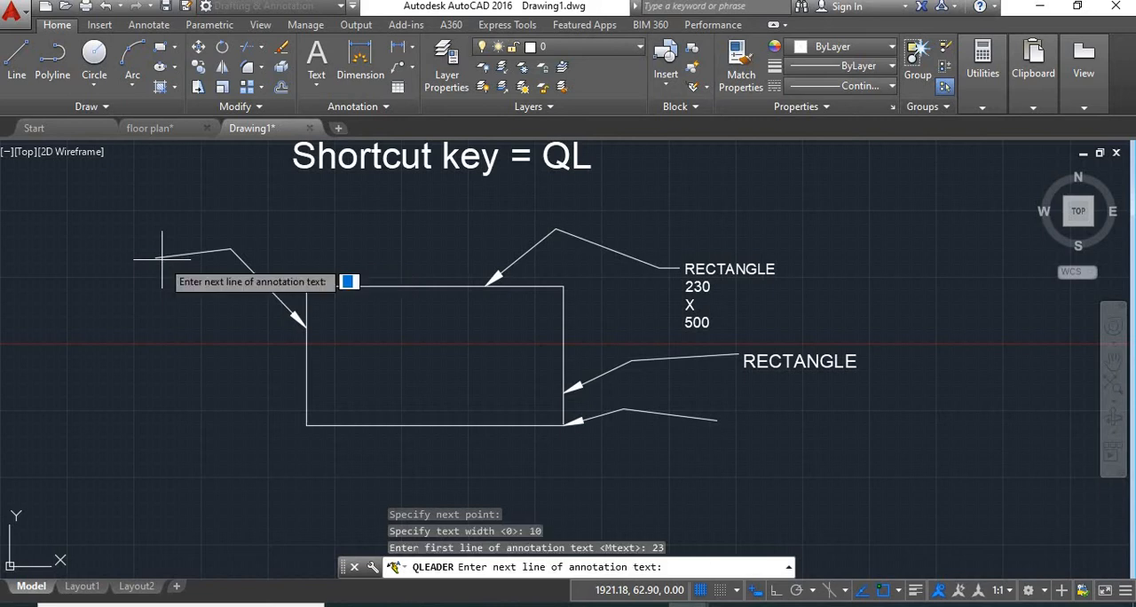
key("Return")
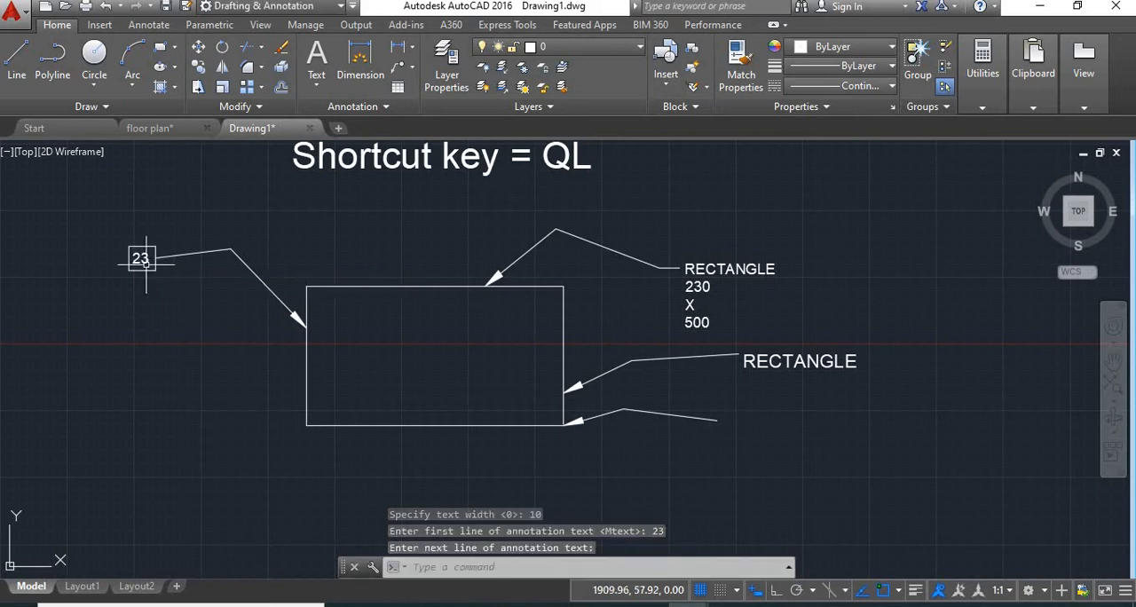
Turn off Frame text and set Annotation Reuse to Reuse Next in the Quick Leader settings
scroll(127, 242, "up", 2)
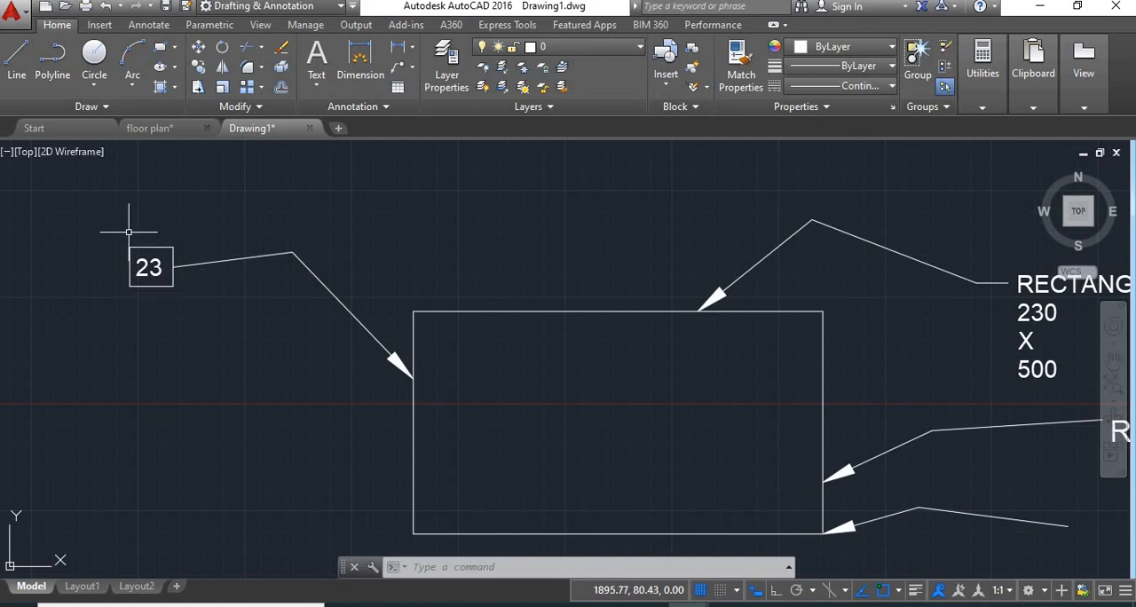
type("QL")
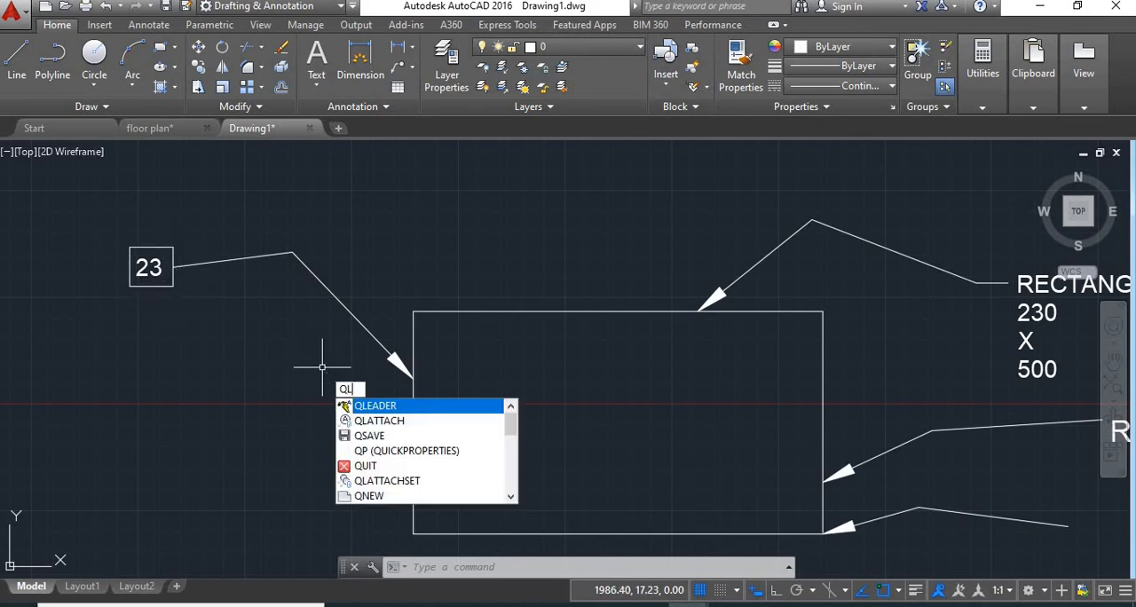
key("Return")
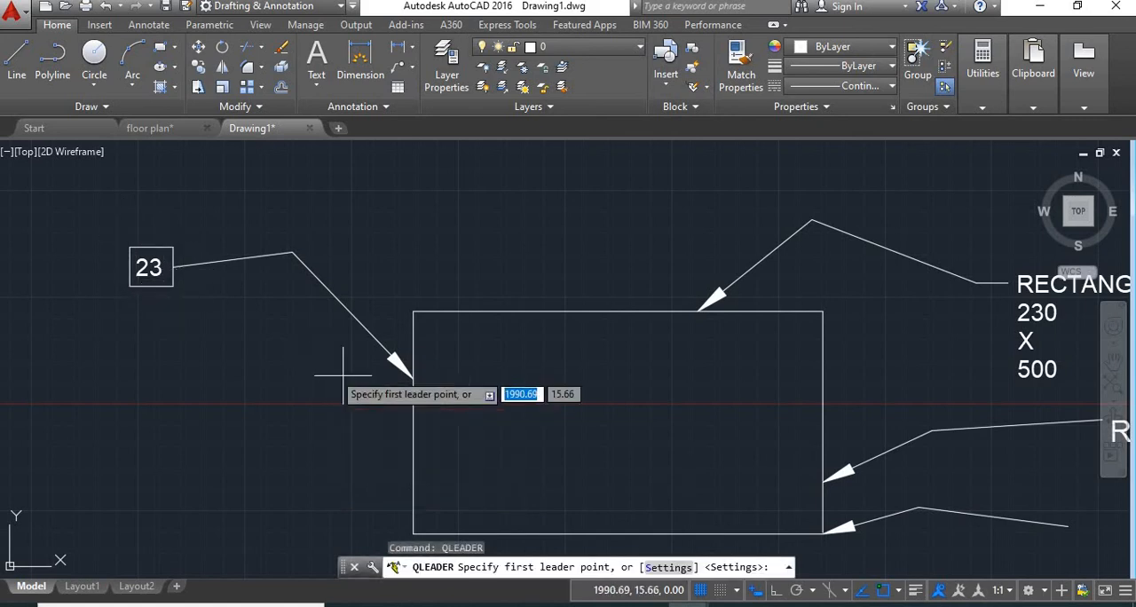
left_click(657, 566)
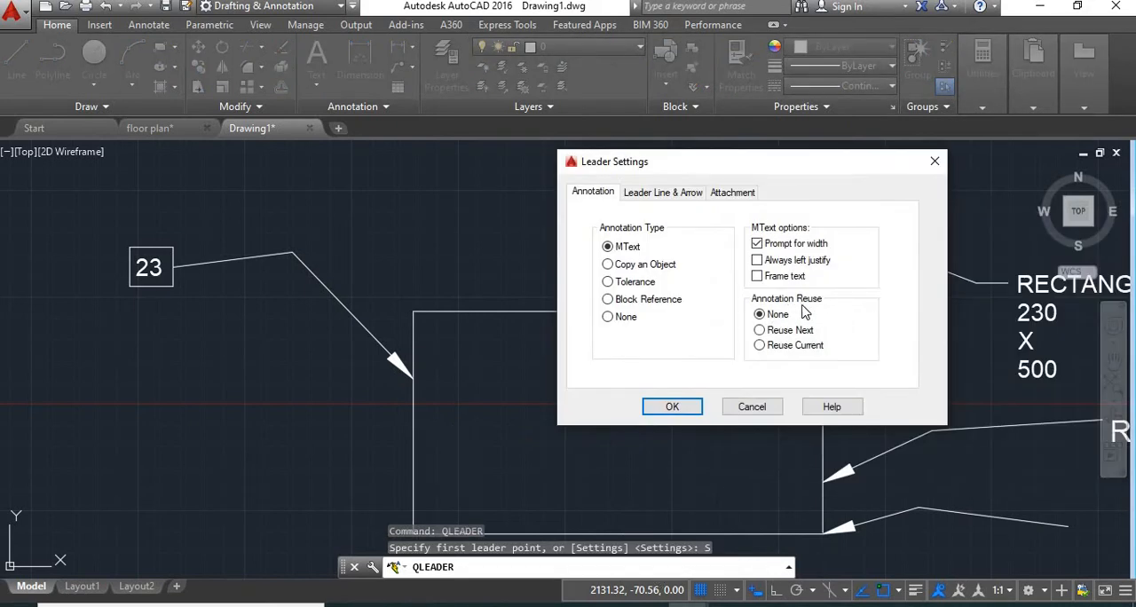
left_click(761, 331)
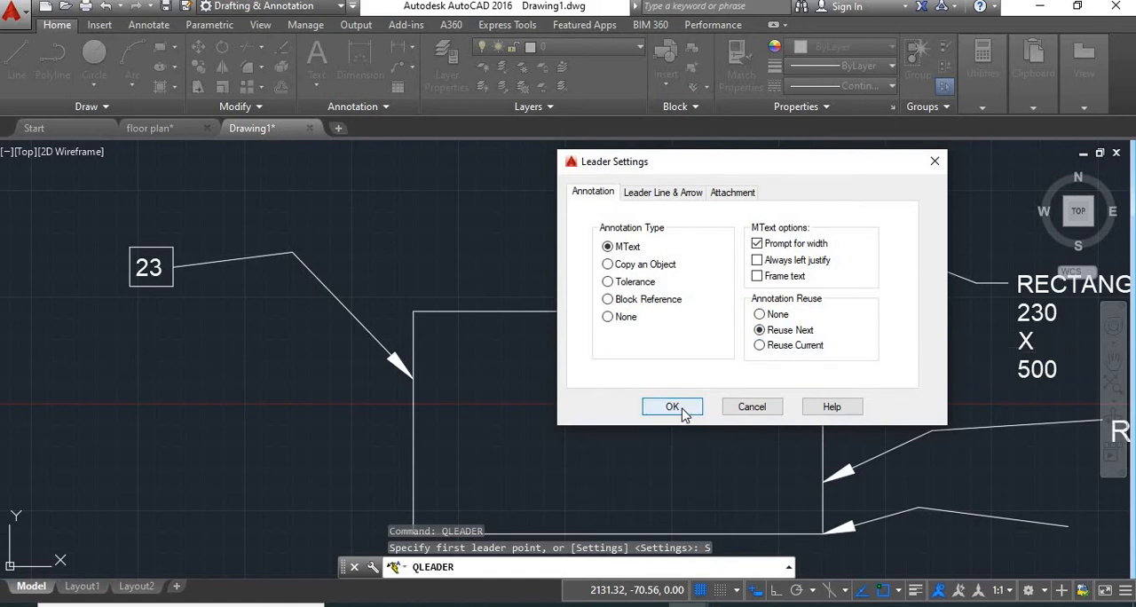
left_click(681, 411)
Draw a two-segment leader from the rectangle's left edge below the 23 leader, with text width 10 and the annotation RECTANGLE
middle_click_drag(556, 451, 712, 366)
left_click(569, 374)
left_click(477, 306)
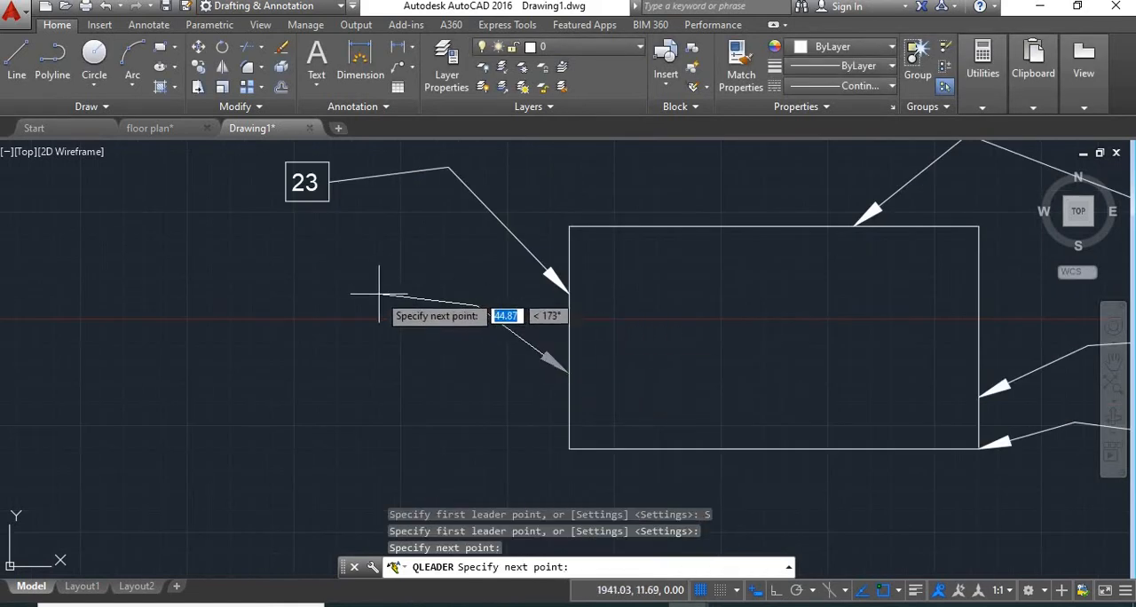
left_click(359, 293)
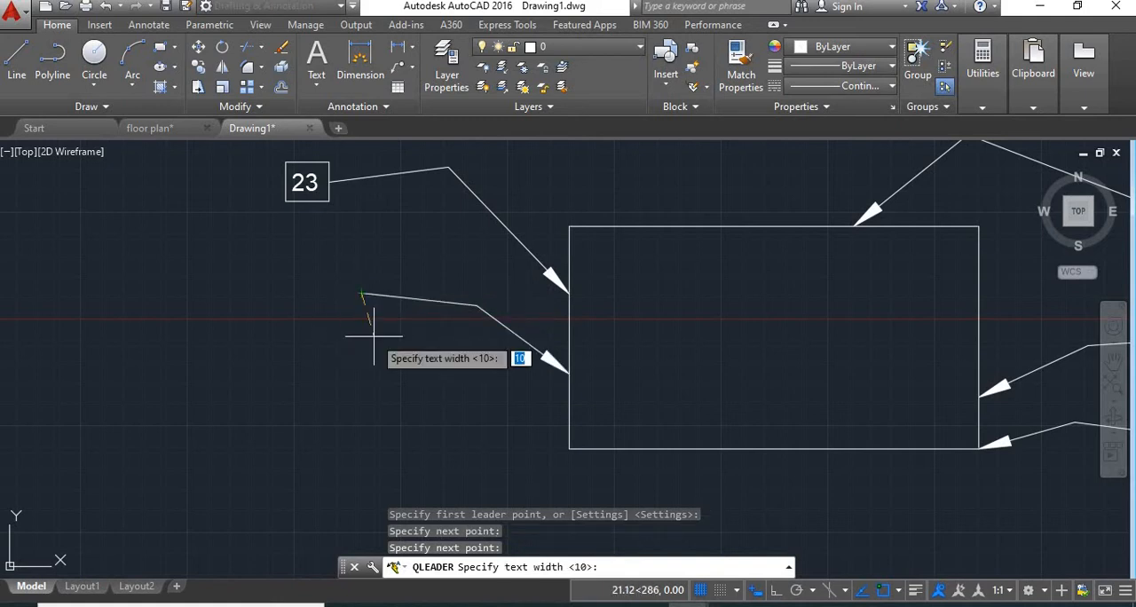
key("Return")
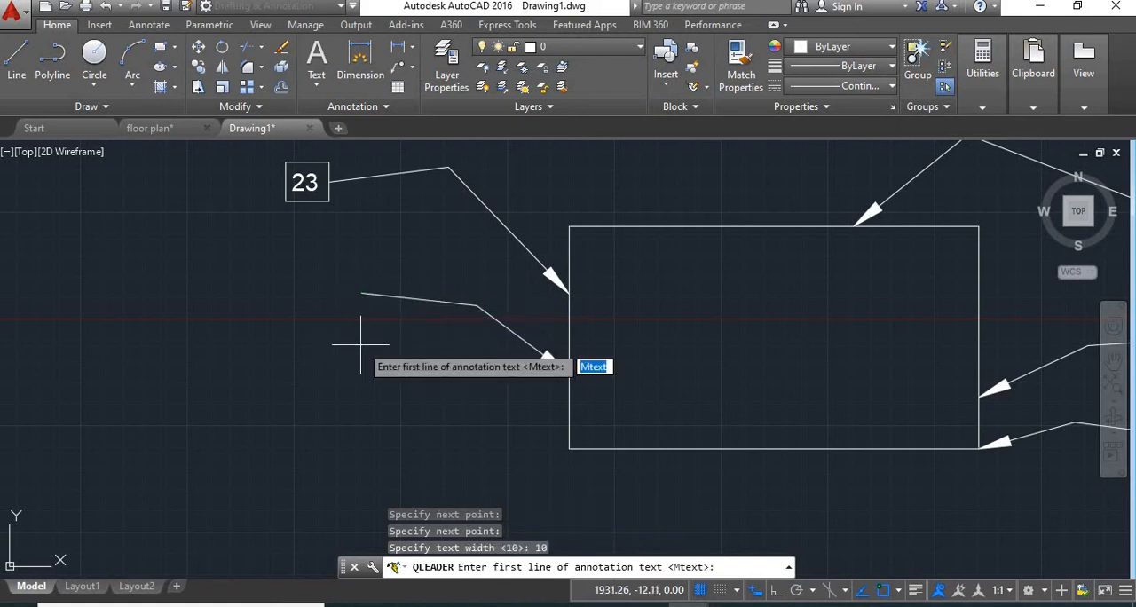
type("RECTANGLE")
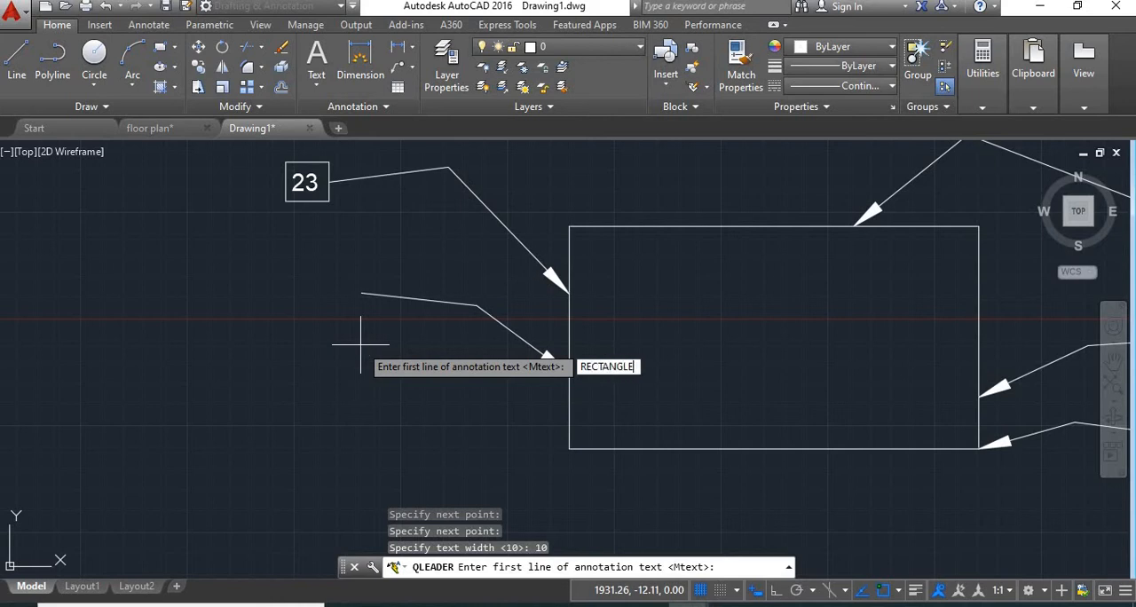
key("Return")
key("Return")
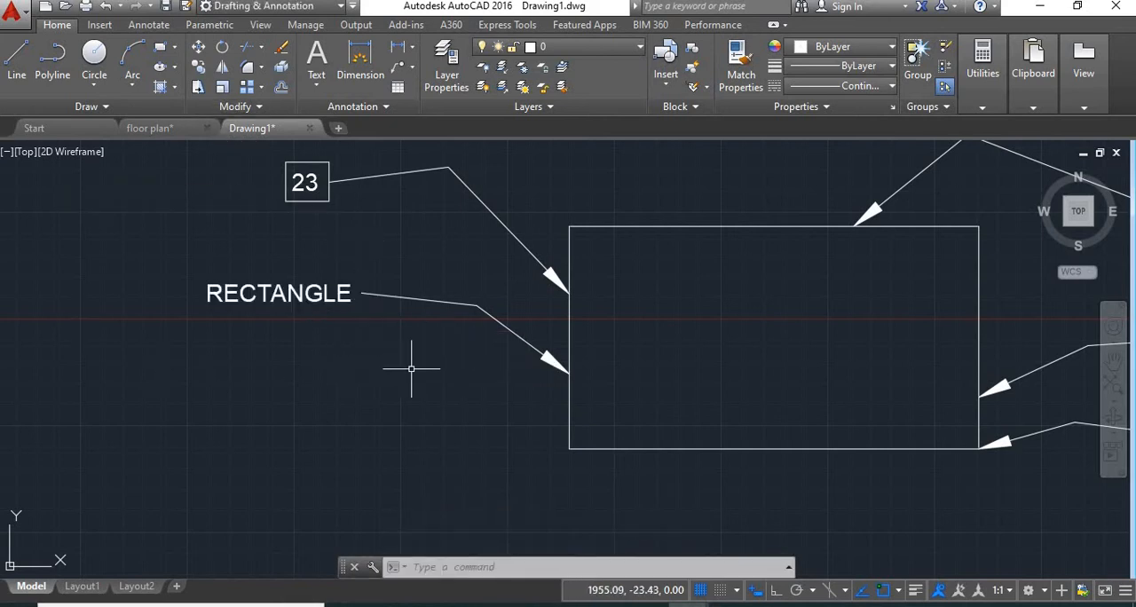
Draw a two-segment quick leader from the rectangle's lower left corner, reusing the RECTANGLE annotation
type("q")
key("Return")
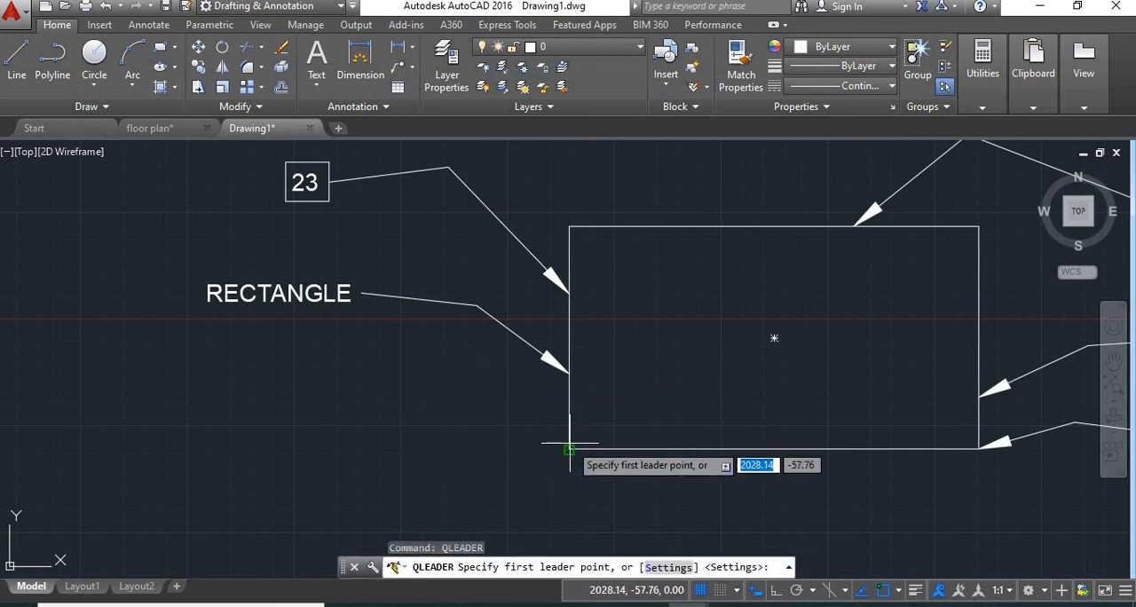
left_click(570, 448)
left_click(467, 382)
left_click(391, 377)
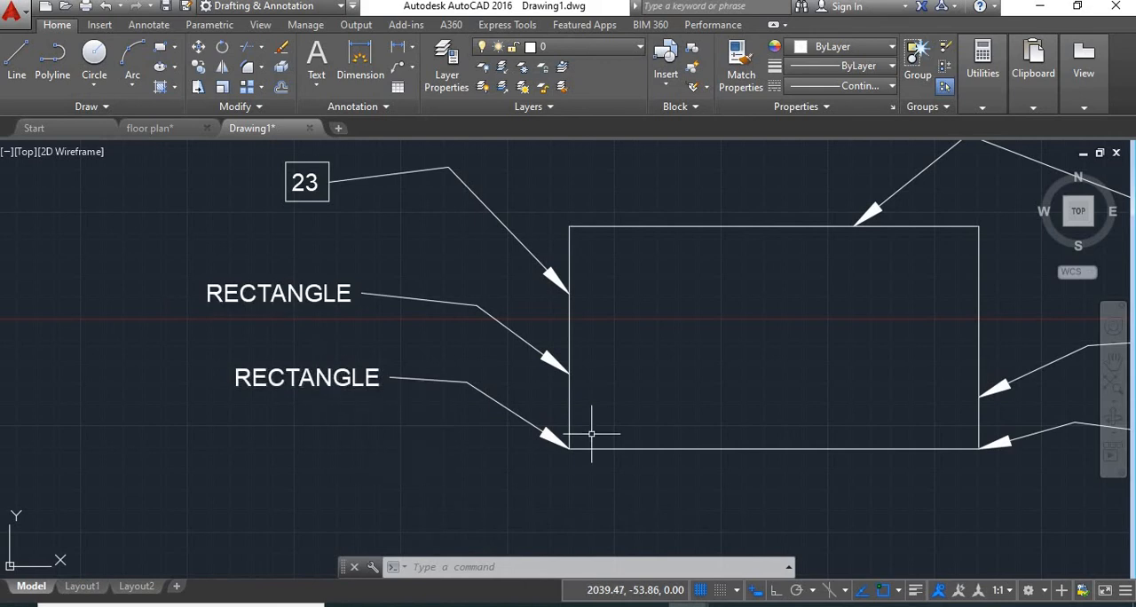
Draw a quick leader straight down from the bottom edge near the lower left corner and then briefly right, reusing the RECTANGLE annotation
type("ql")
key("Return")
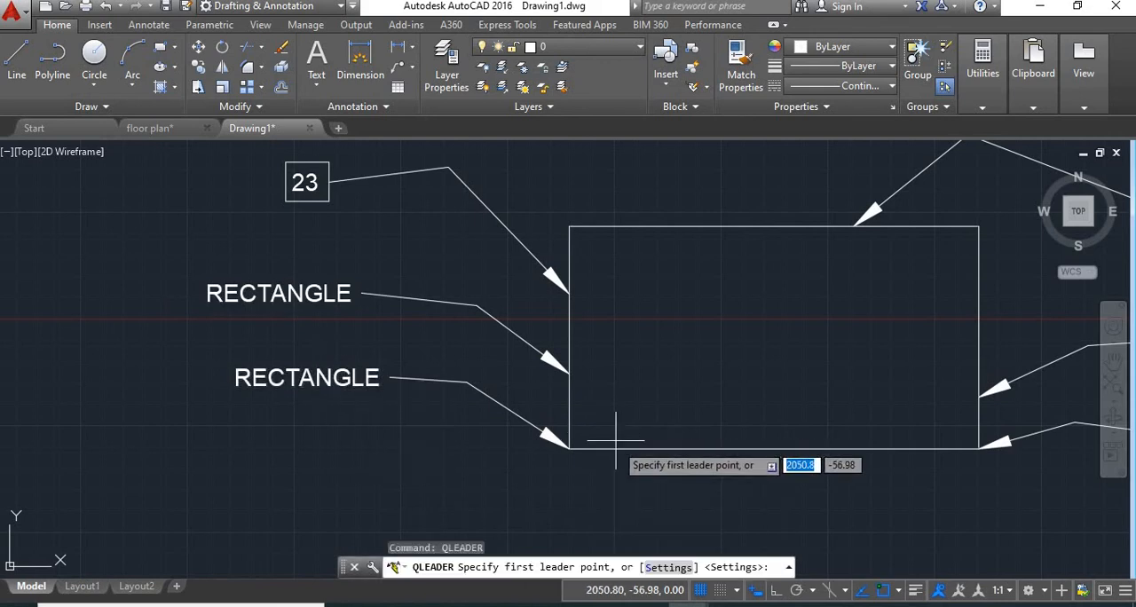
left_click(625, 449)
left_click(626, 499)
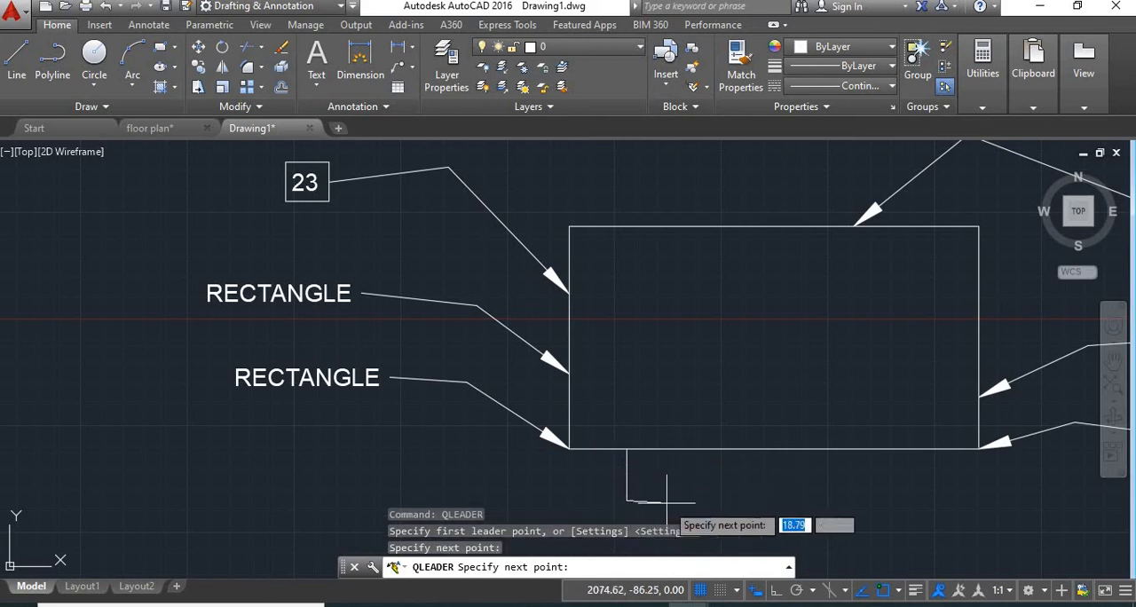
left_click(670, 499)
Draw another reused RECTANGLE leader from the right part of the bottom edge, running down and bending back to the lower left
middle_click_drag(727, 533, 665, 350)
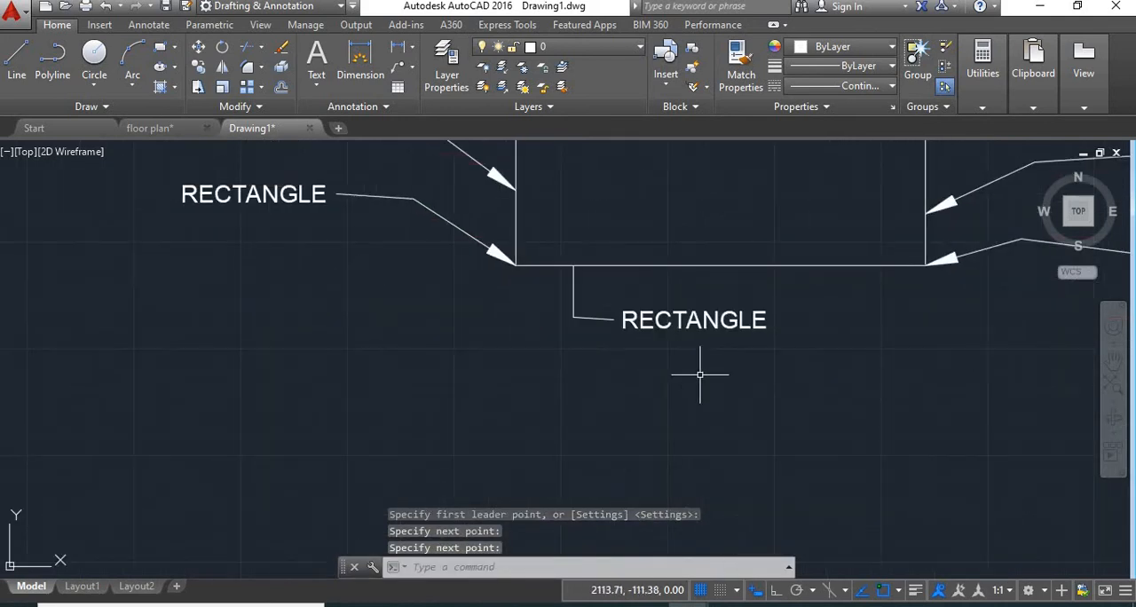
key("Return")
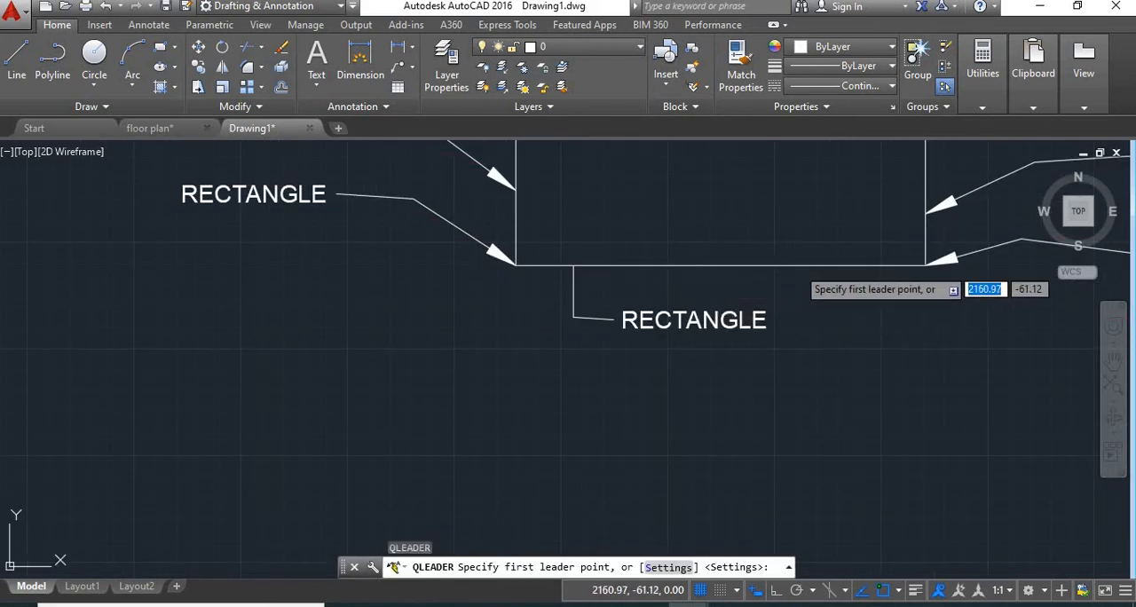
left_click(801, 270)
left_click(826, 362)
left_click(752, 444)
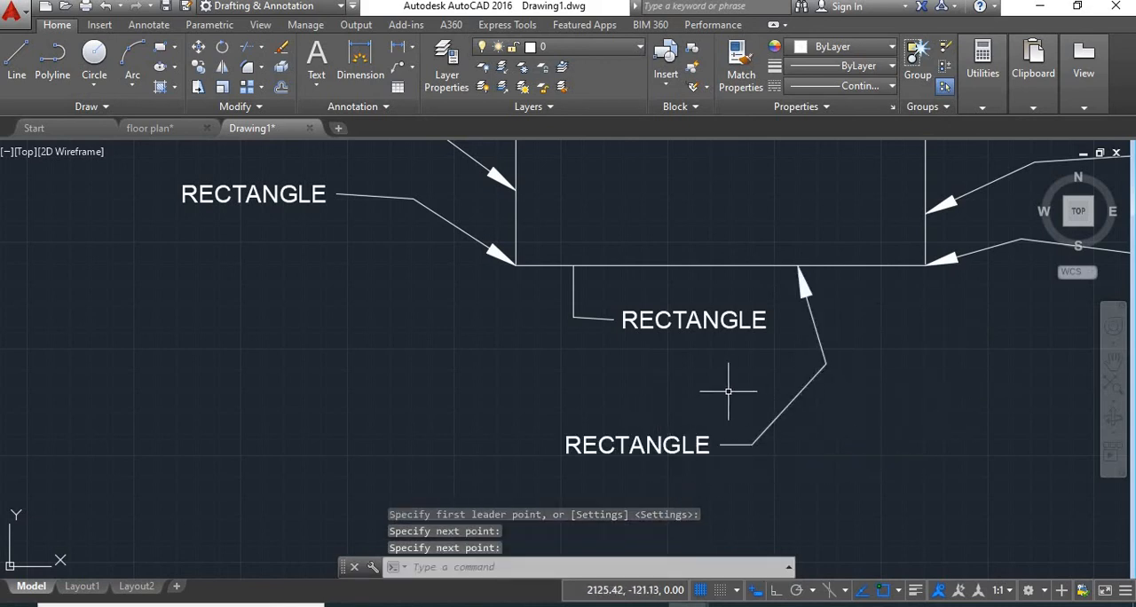
Set Annotation Reuse to None and the leader line type to Spline in the Quick Leader settings
middle_click_drag(735, 393, 736, 450)
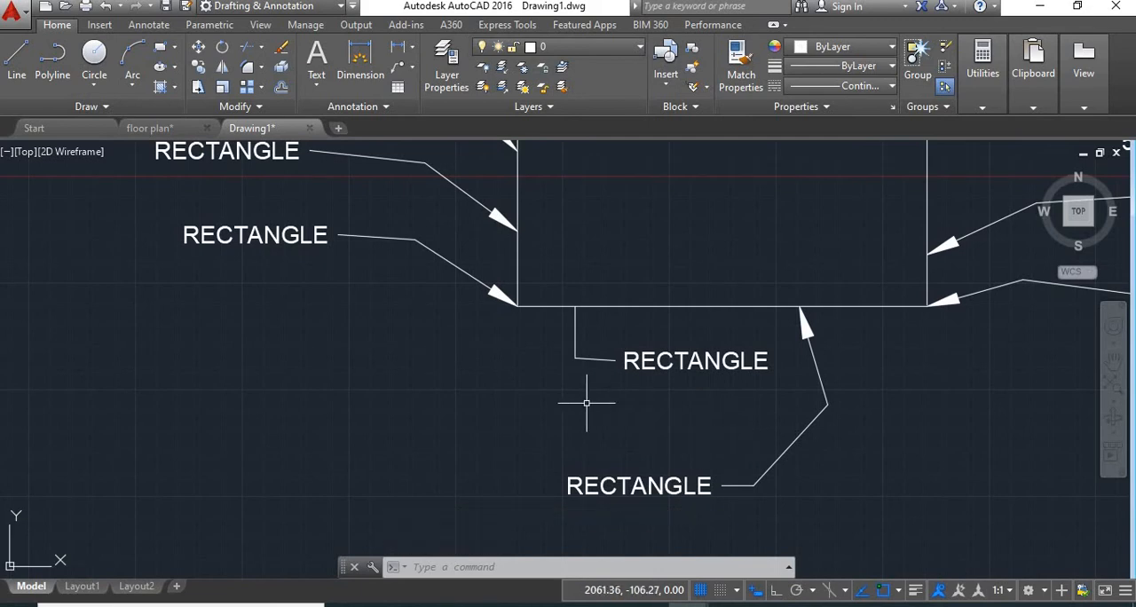
type("le")
key("Return")
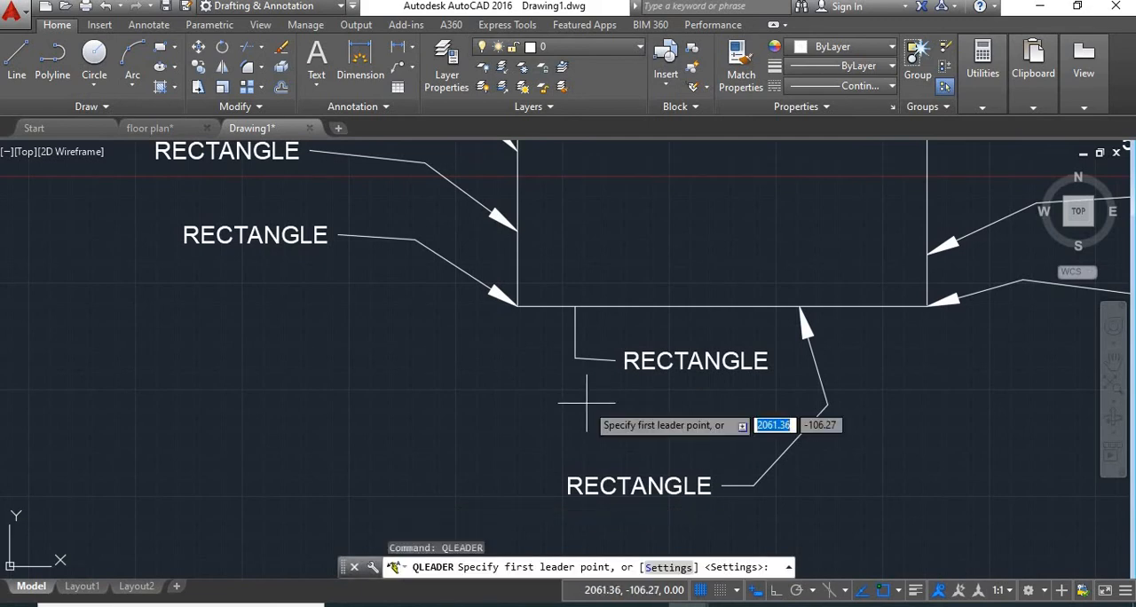
left_click(668, 567)
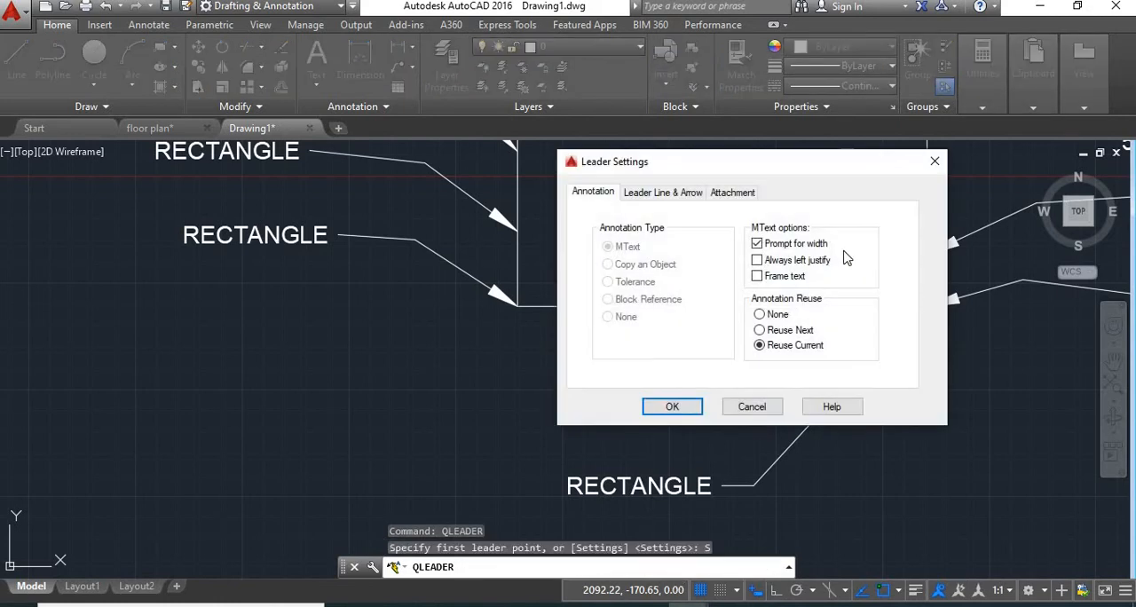
left_click(760, 314)
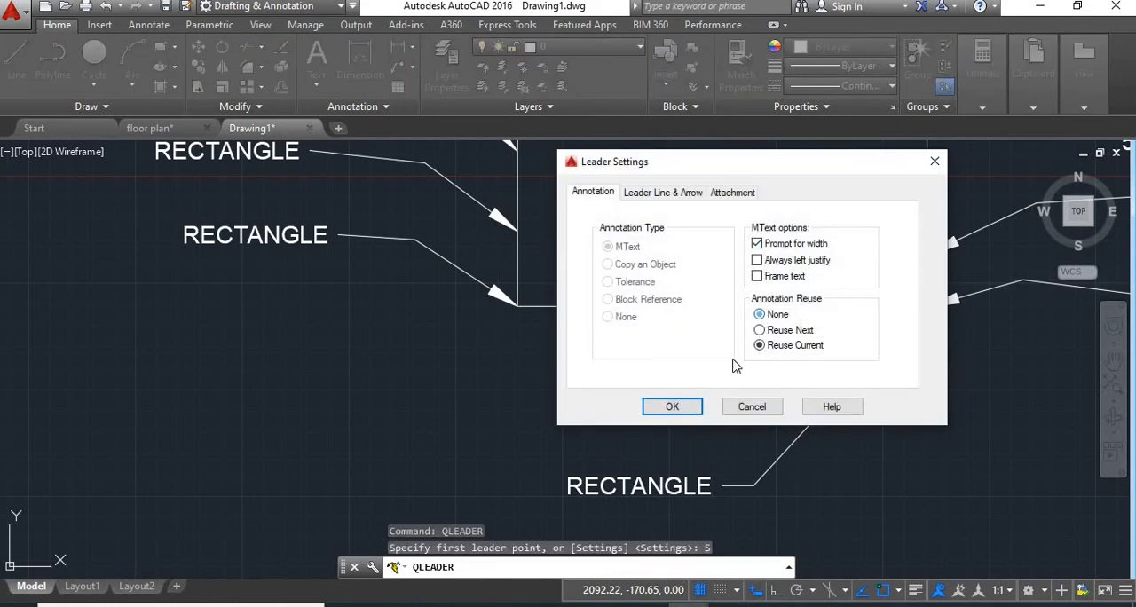
left_click(666, 193)
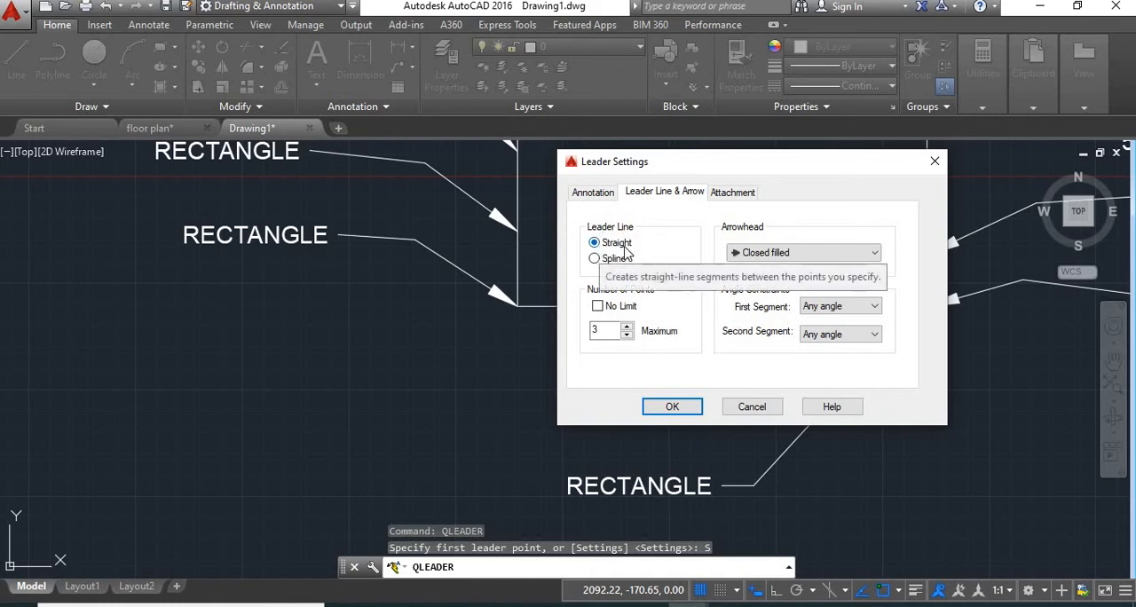
left_click(605, 264)
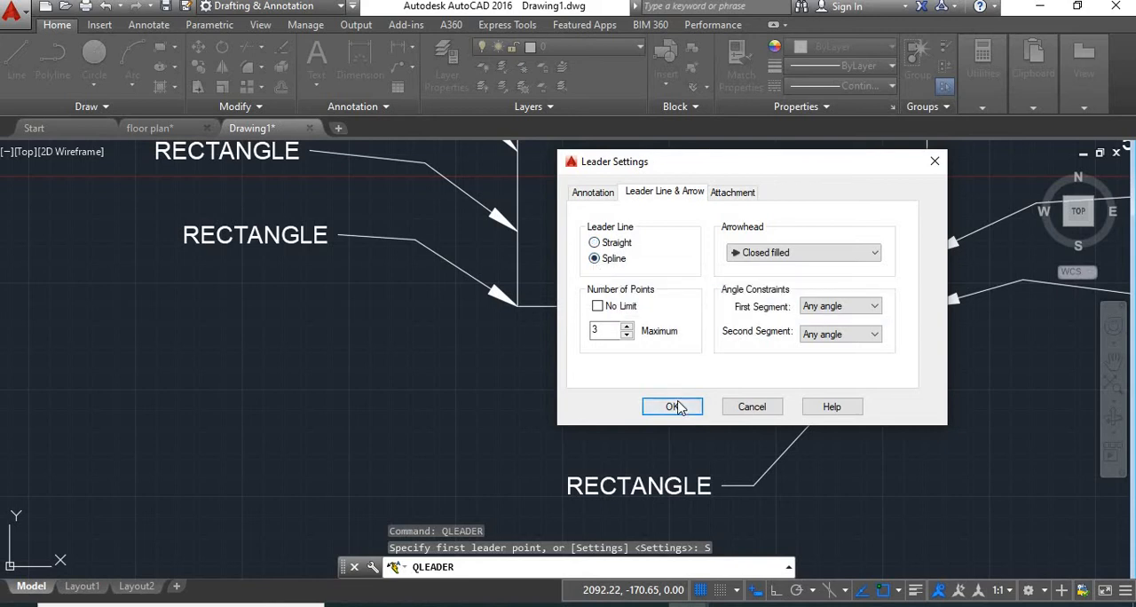
left_click(672, 407)
Draw a three-point spline leader from the right part of the rectangle's bottom edge, curving down and right, without annotation text
middle_click_drag(861, 306, 603, 289)
left_click(601, 287)
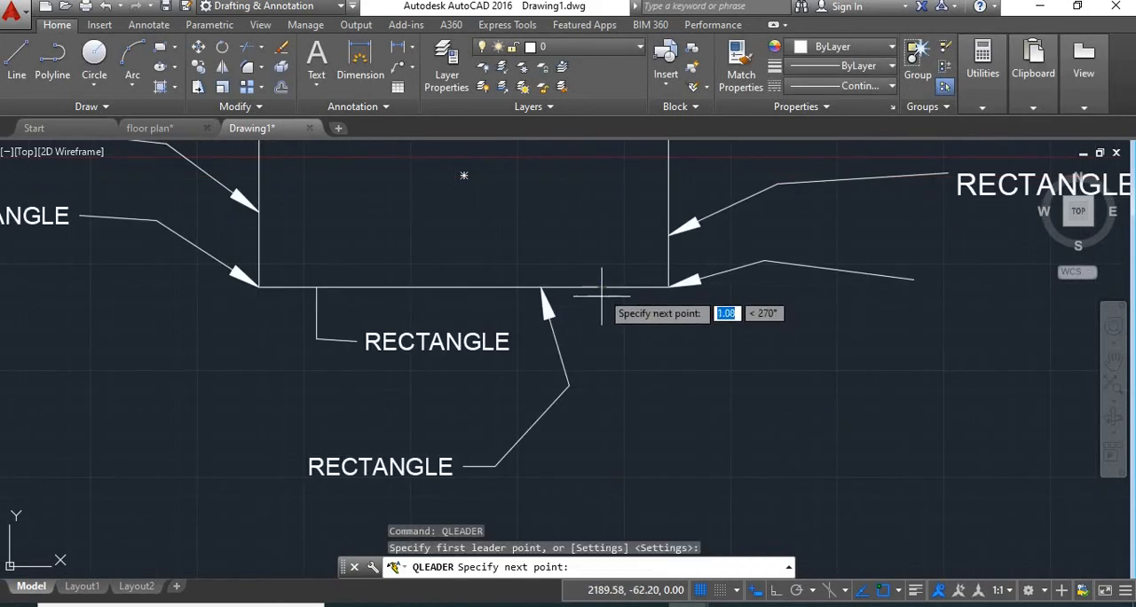
left_click(621, 412)
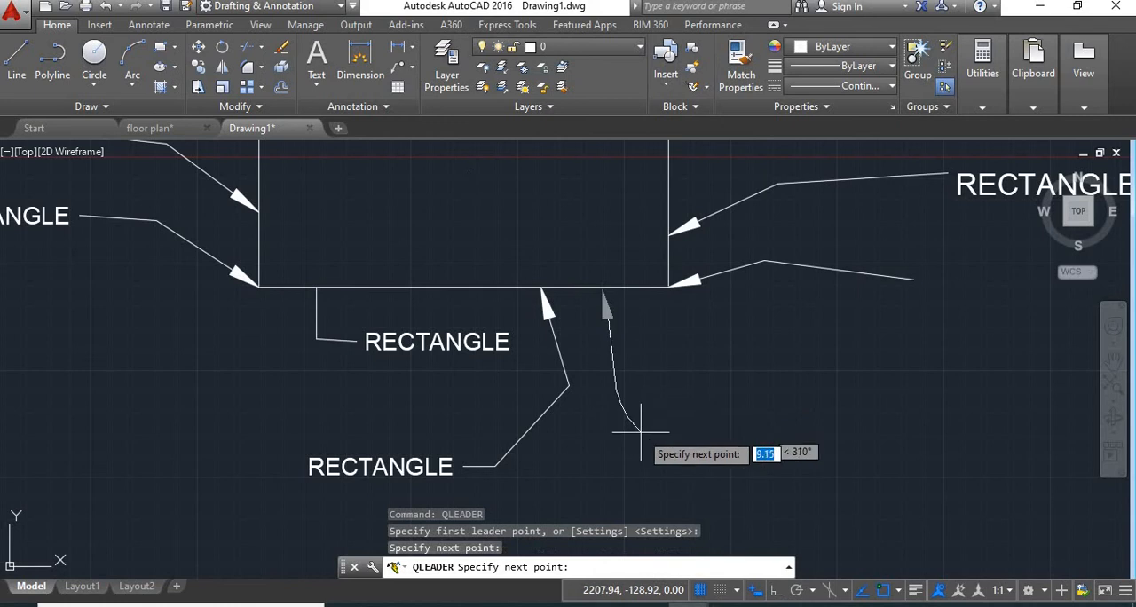
left_click(731, 426)
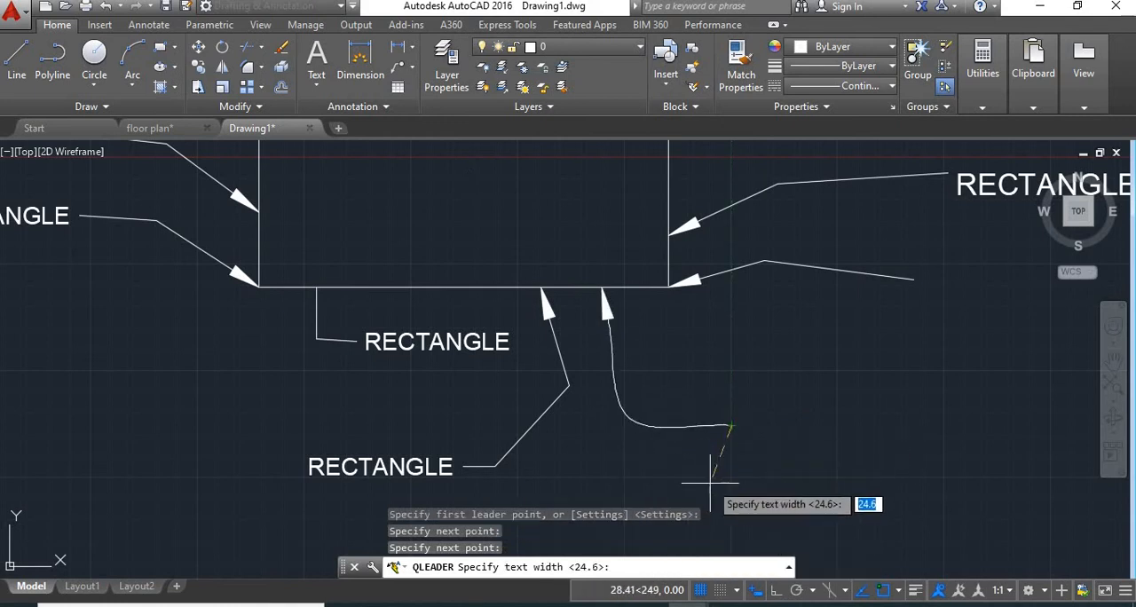
key("Escape")
Set the quick leader line type to Straight and the maximum number of points to 5
key("Return")
type("s")
key("Return")
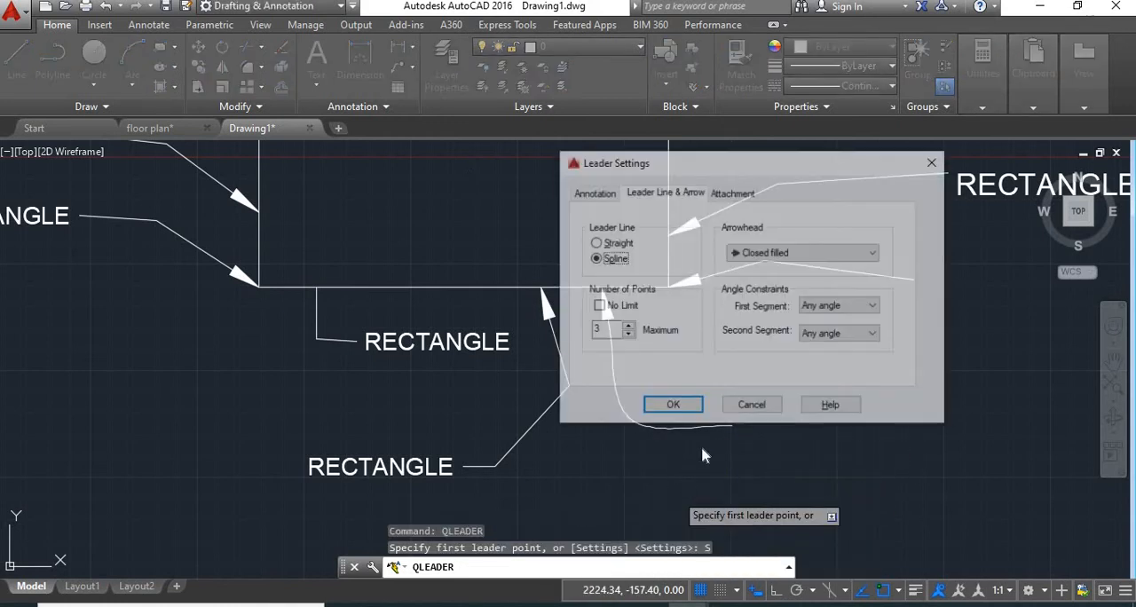
left_click(599, 243)
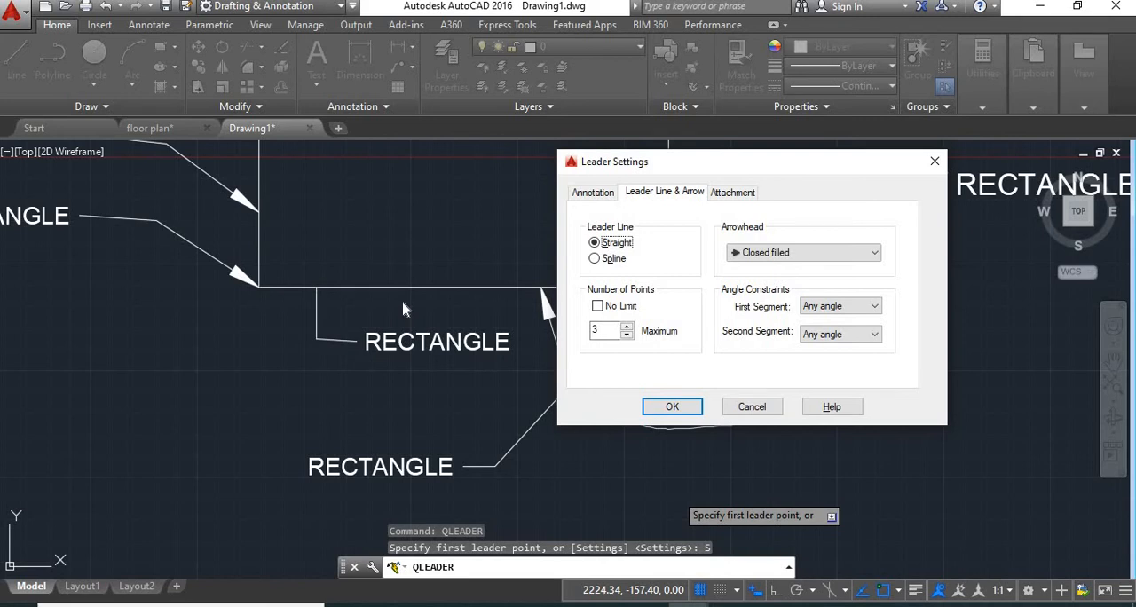
left_click(627, 336)
left_click(672, 406)
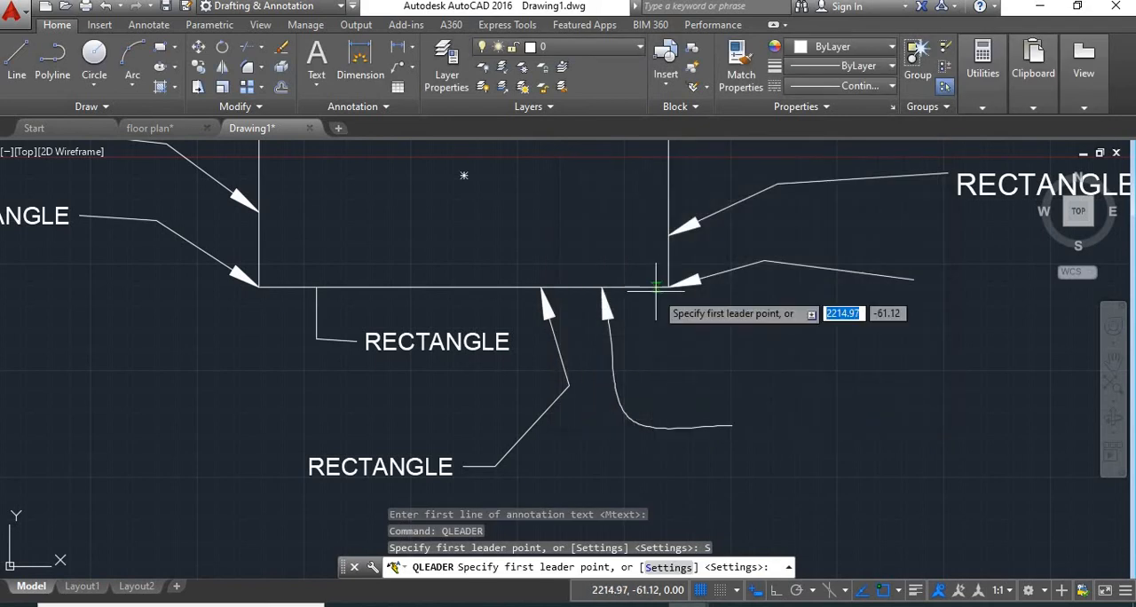
Draw a four-segment zigzag leader from the bottom edge near the rectangle's lower right corner, without annotation text
left_click(655, 286)
left_click(681, 362)
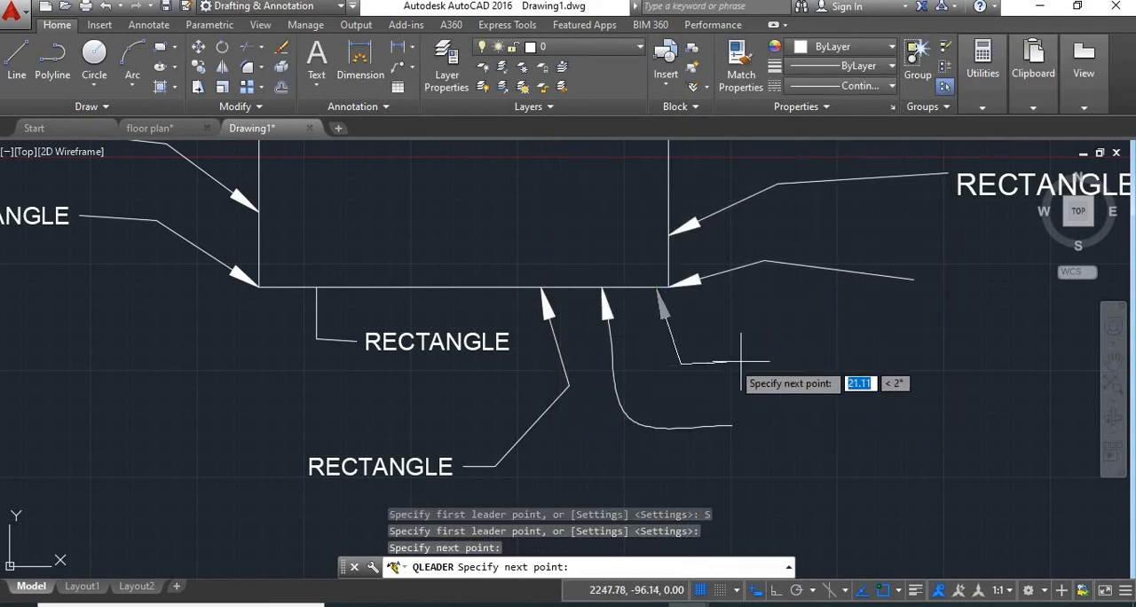
left_click(746, 349)
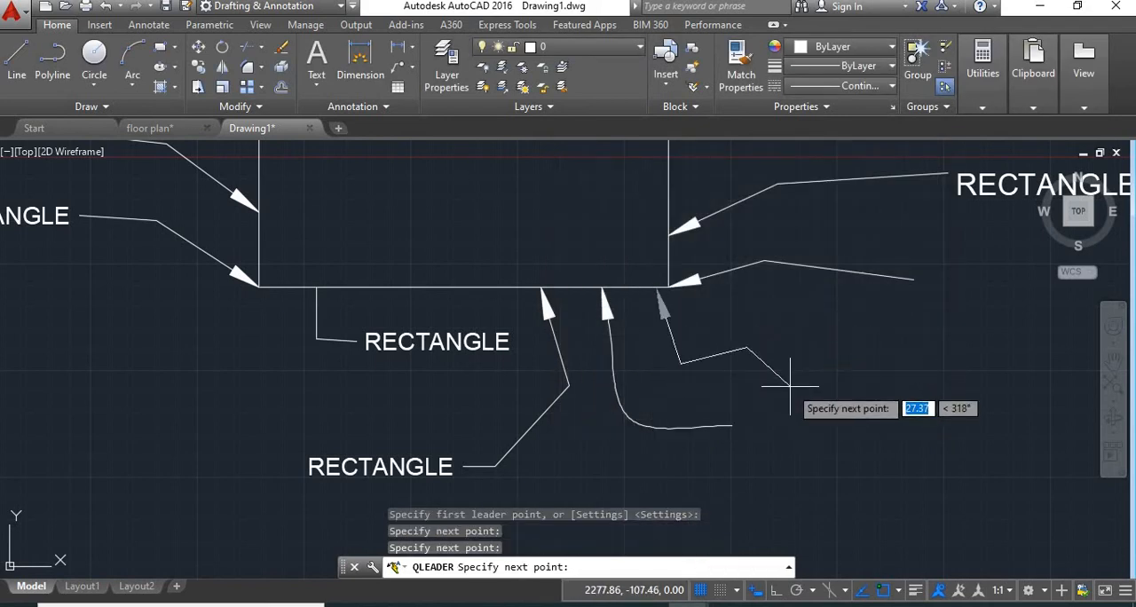
left_click(790, 386)
left_click(872, 365)
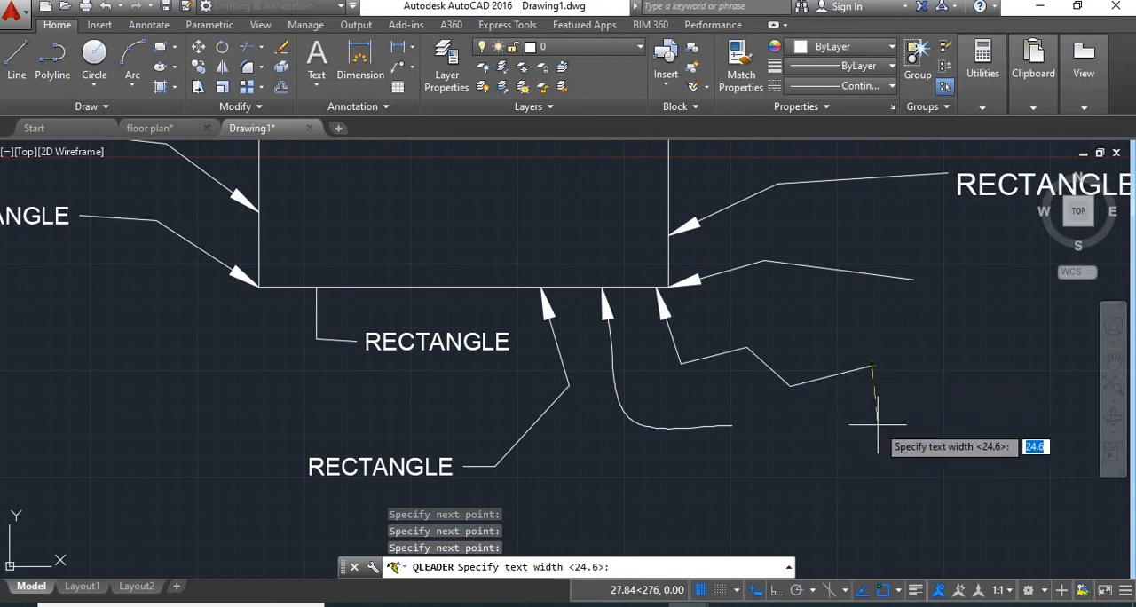
key("Escape")
Set the quick leader arrowhead to Dot in the Leader Settings
key("Return")
type("s")
key("Return")
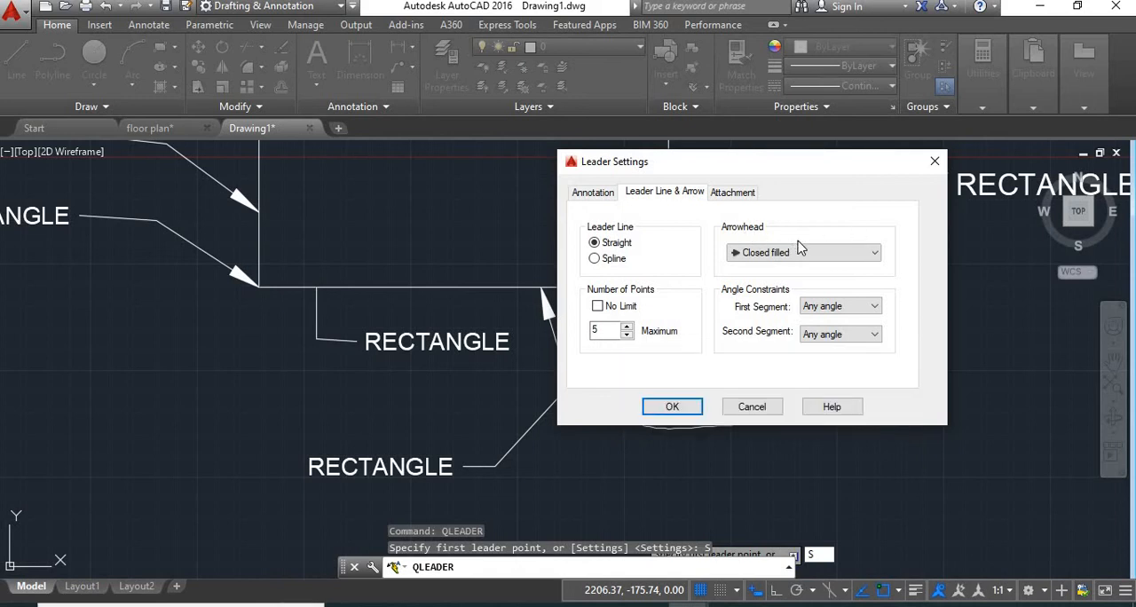
left_click(860, 255)
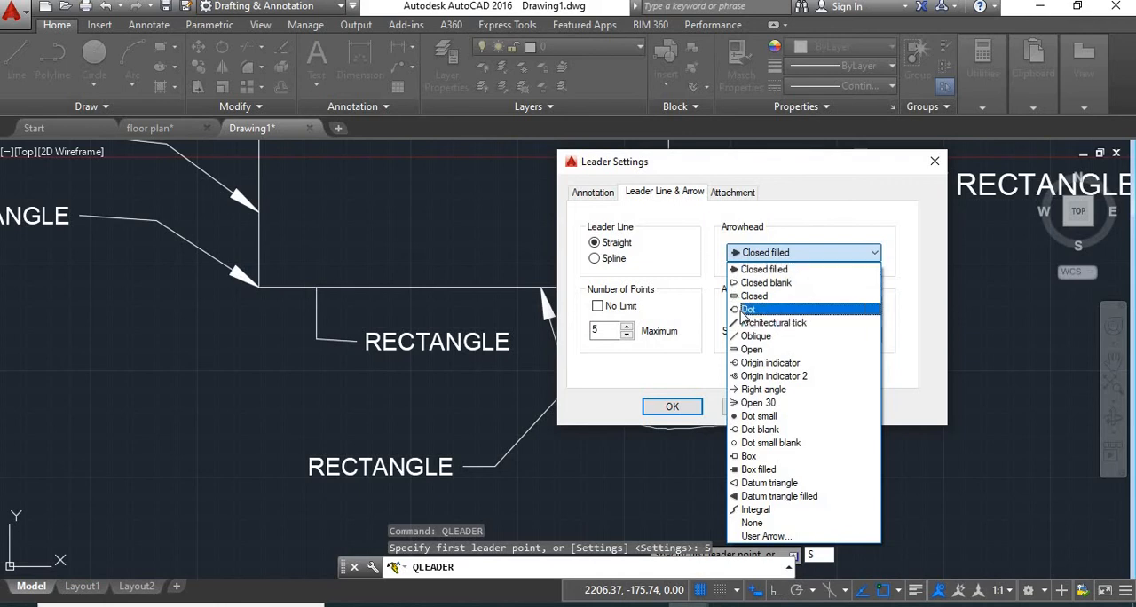
left_click(748, 309)
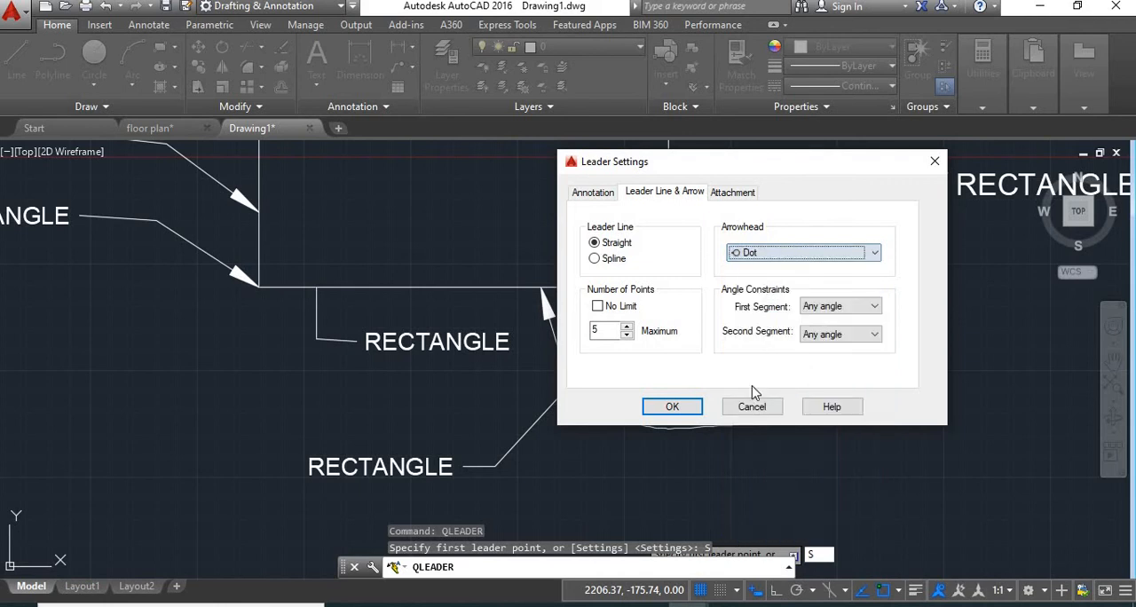
left_click(694, 412)
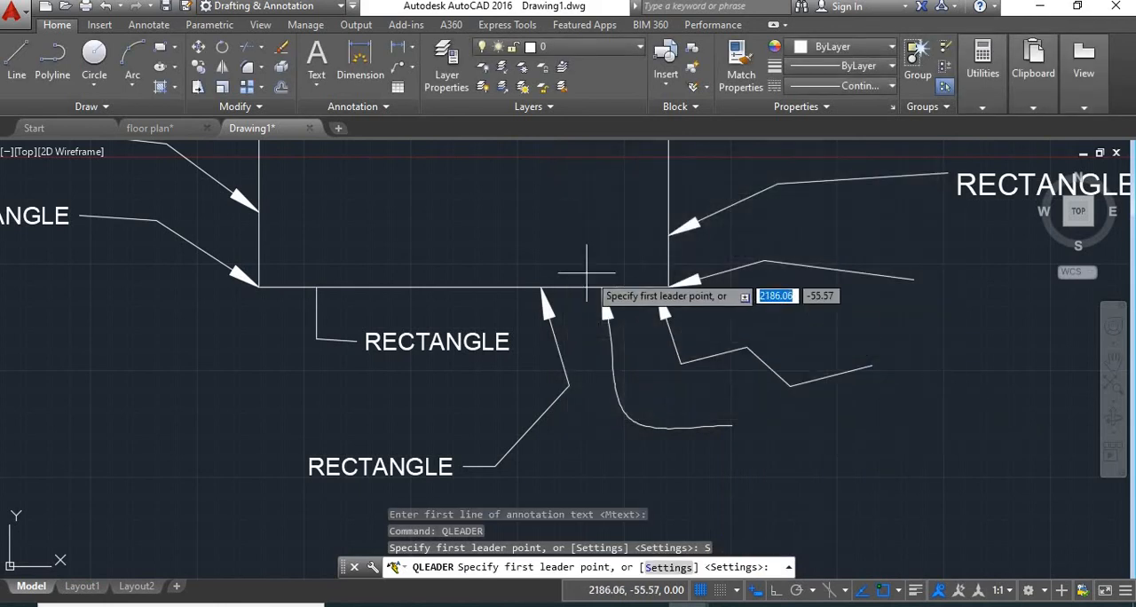
Draw a dot-headed leader from the bottom edge near the lower left corner, running down and then briefly right, without text
left_click(286, 287)
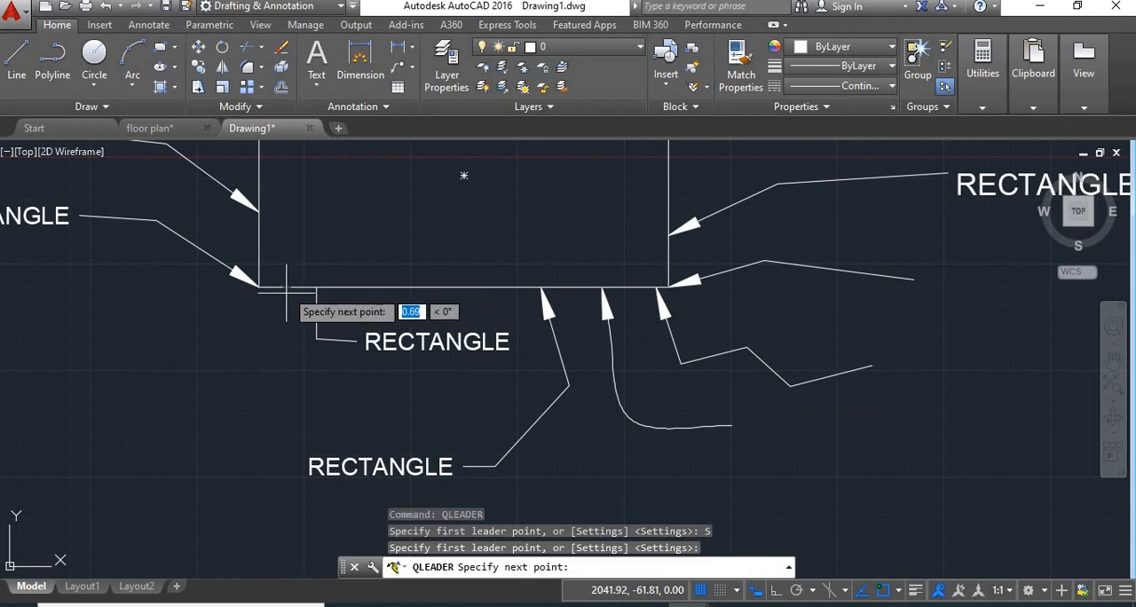
left_click(265, 486)
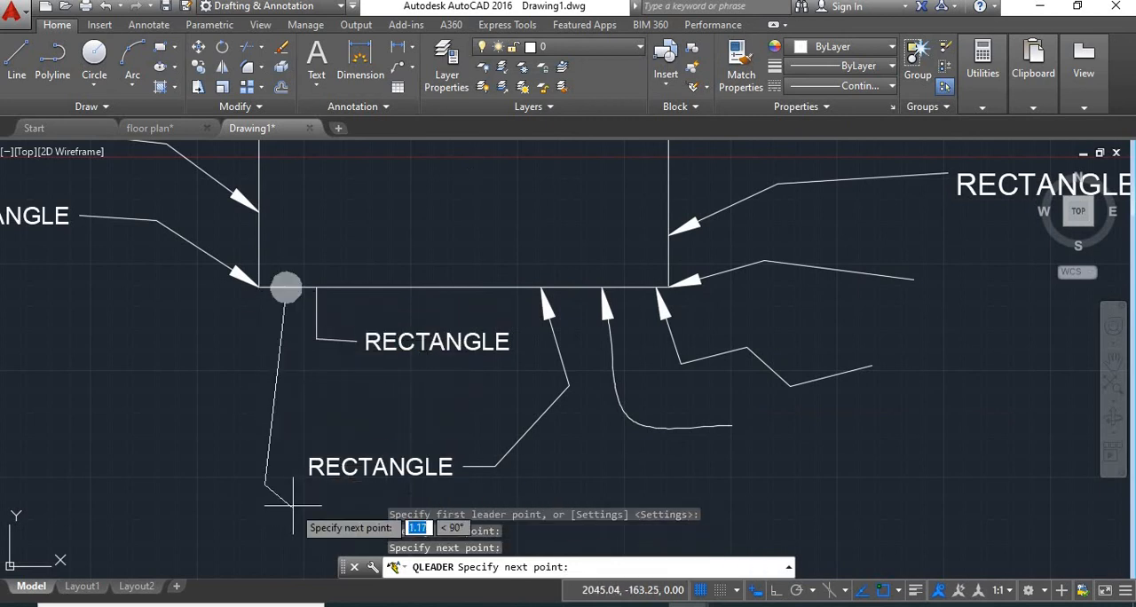
left_click(293, 506)
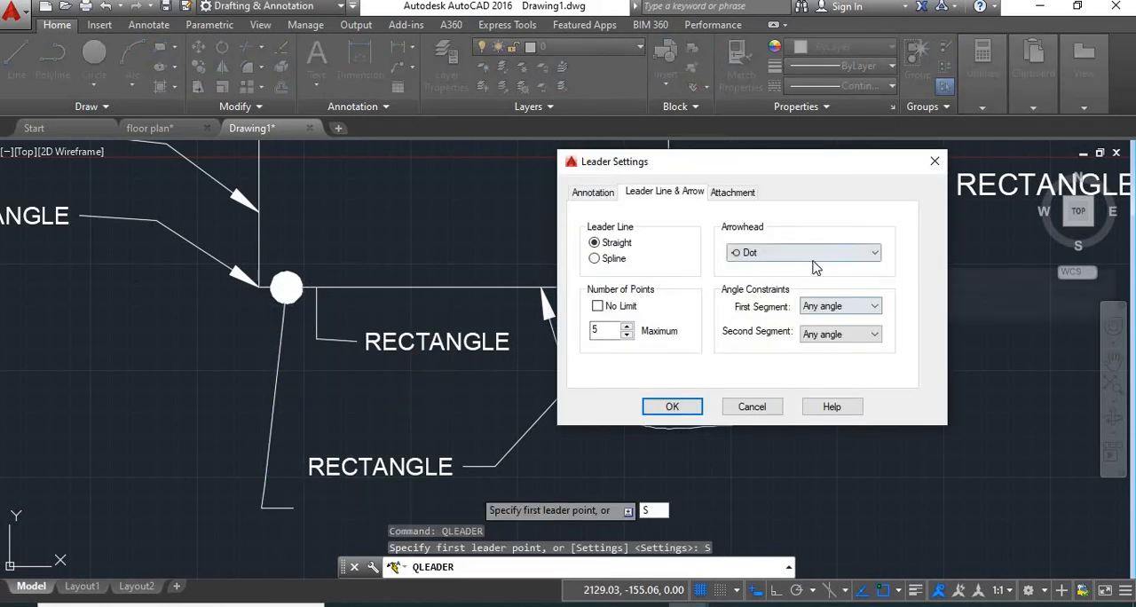
Set the arrowhead to Closed filled and constrain the leader's first segment to 30° and second segment to 45°
left_click(821, 253)
left_click(769, 273)
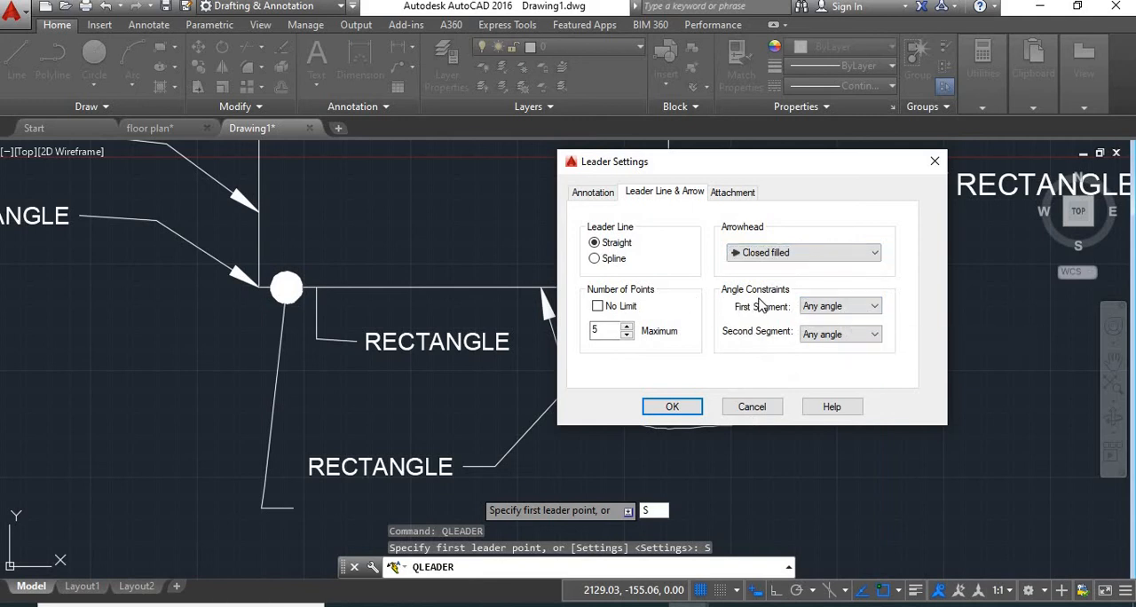
left_click(854, 308)
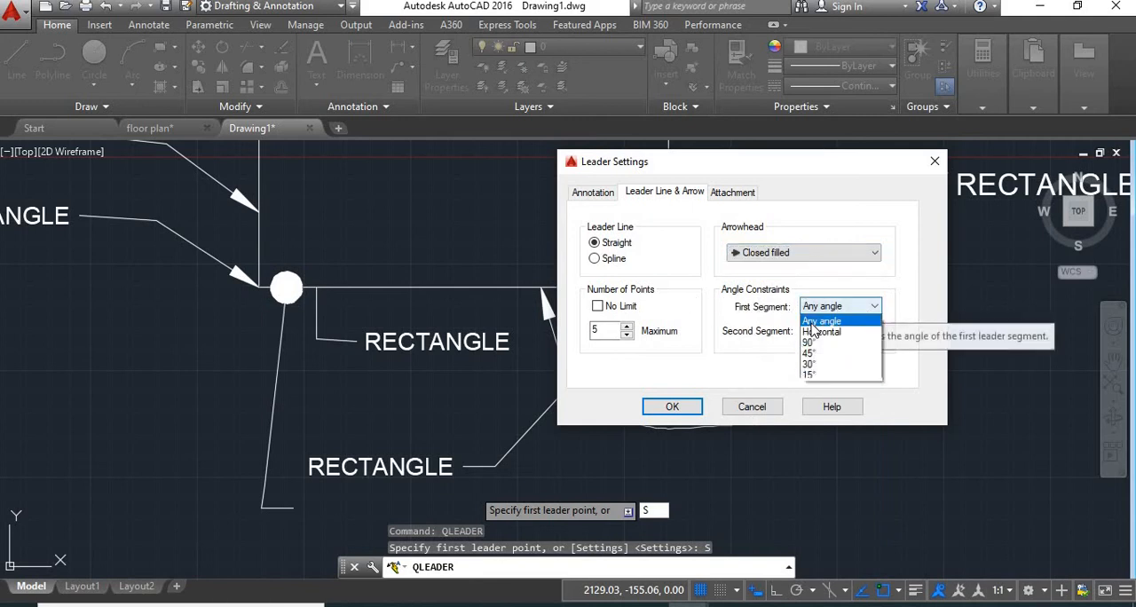
left_click(817, 364)
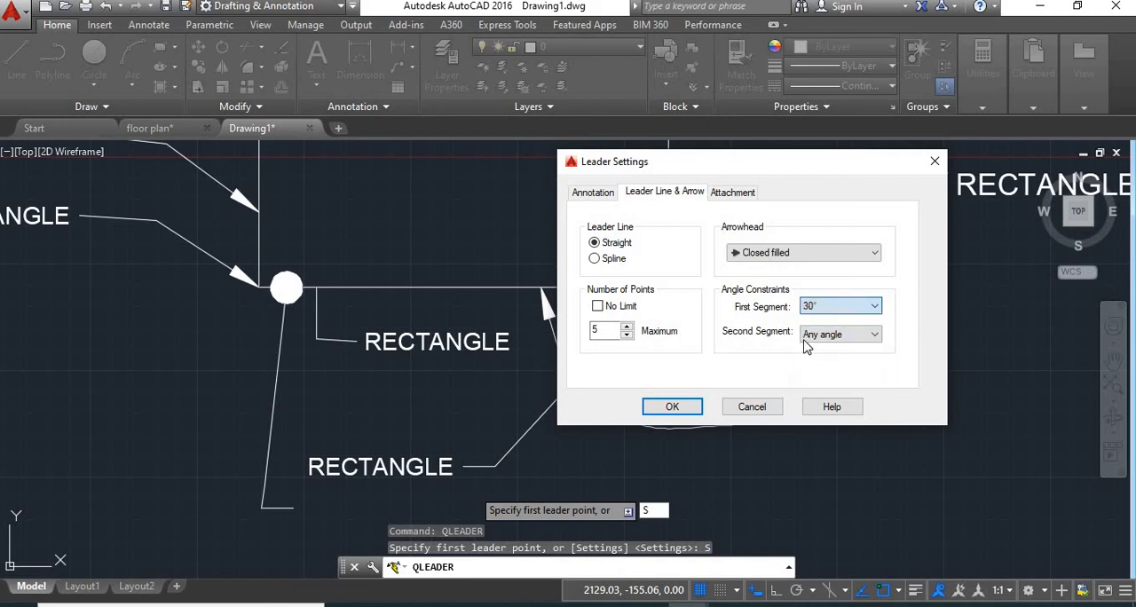
left_click(870, 335)
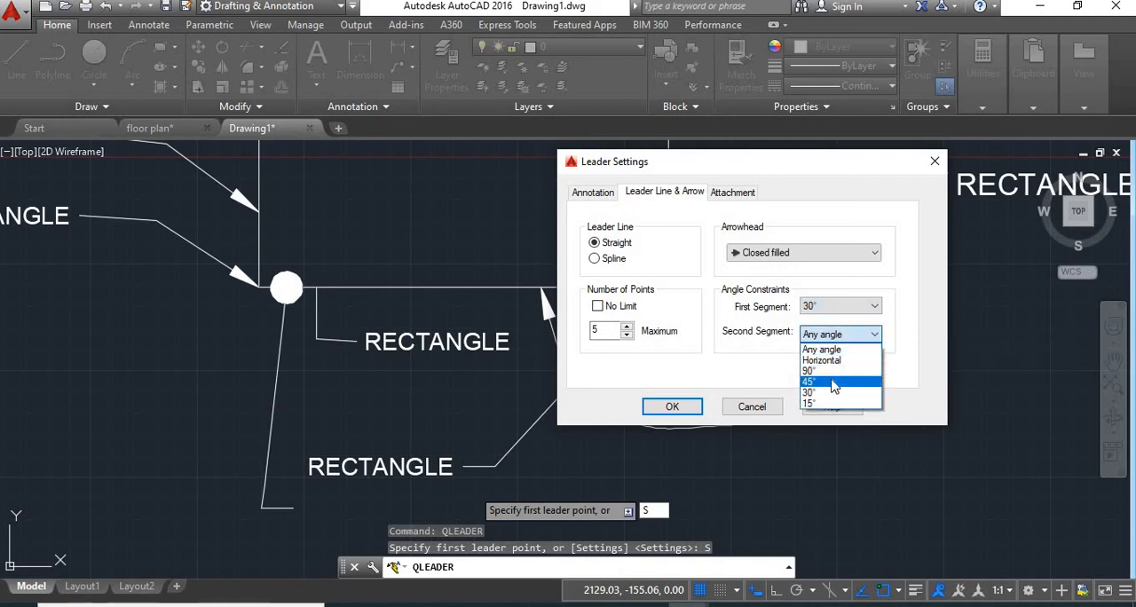
left_click(834, 384)
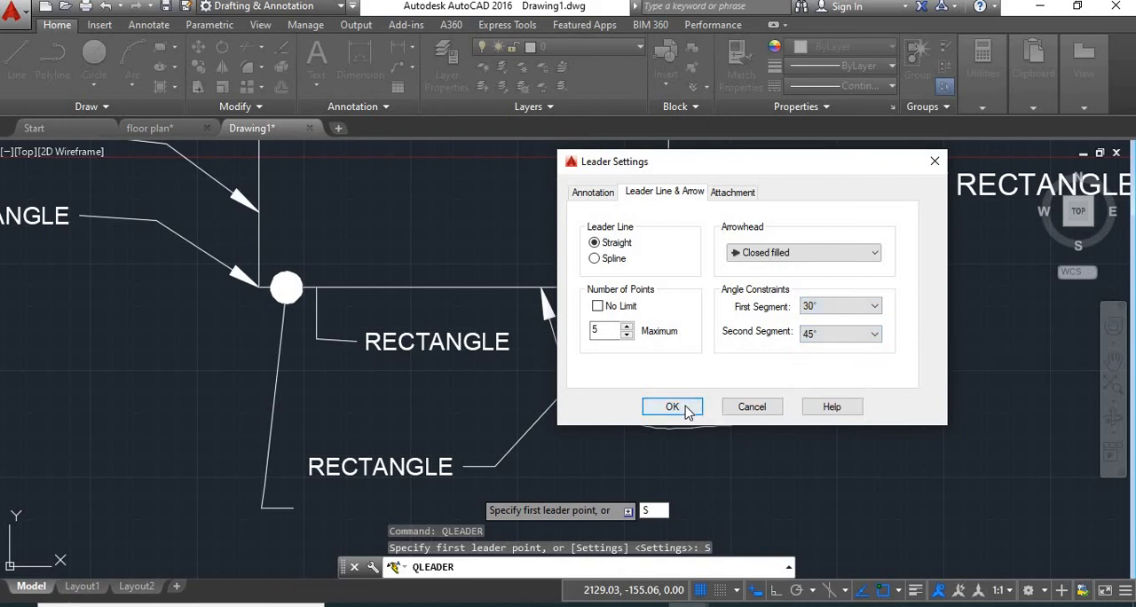
left_click(672, 406)
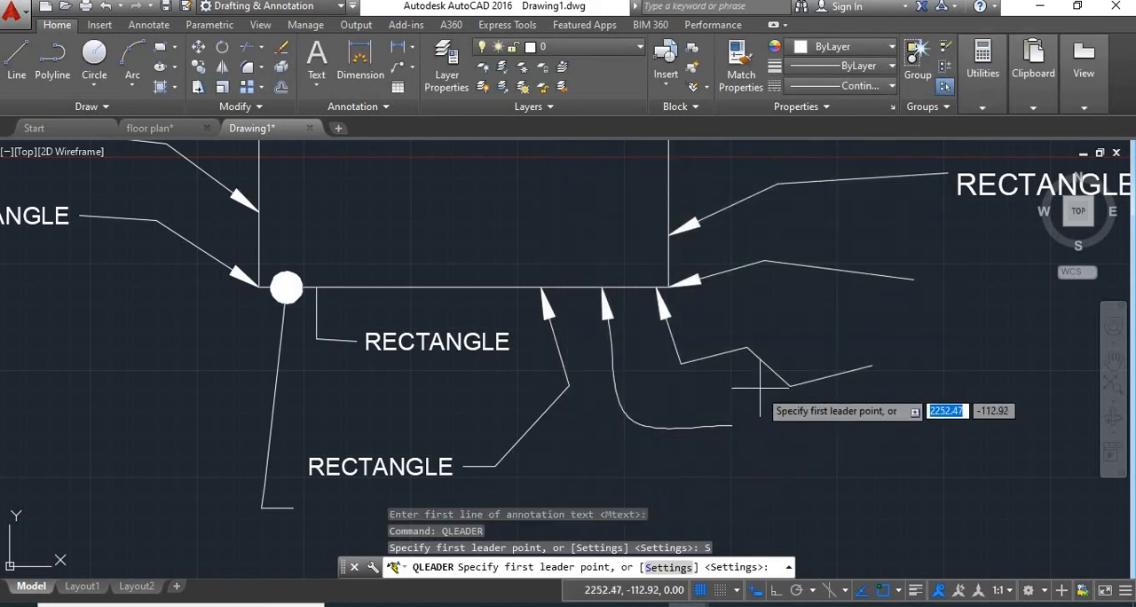
Draw an angle-constrained leader from the top edge near the rectangle's upper left corner, rising right and then running horizontally, without text
middle_click_drag(760, 389, 555, 539)
scroll(593, 417, "down", 2)
scroll(402, 302, "up", 3)
scroll(371, 305, "down", 1)
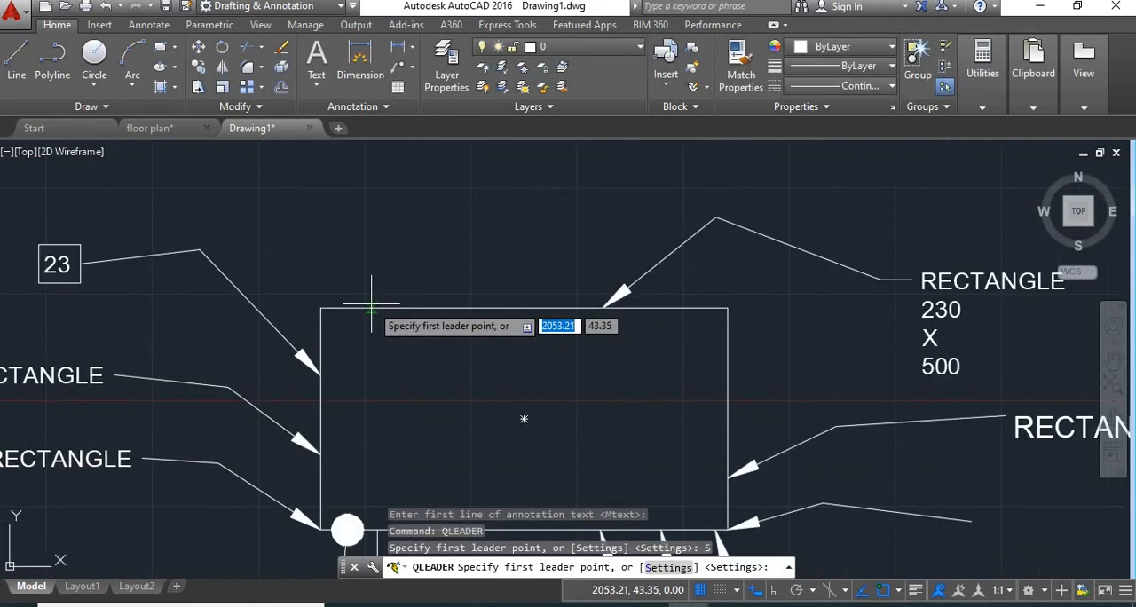
left_click(371, 307)
mouse_move(465, 177)
middle_mouse_down()
mouse_move(465, 208)
mouse_move(382, 325)
middle_mouse_up()
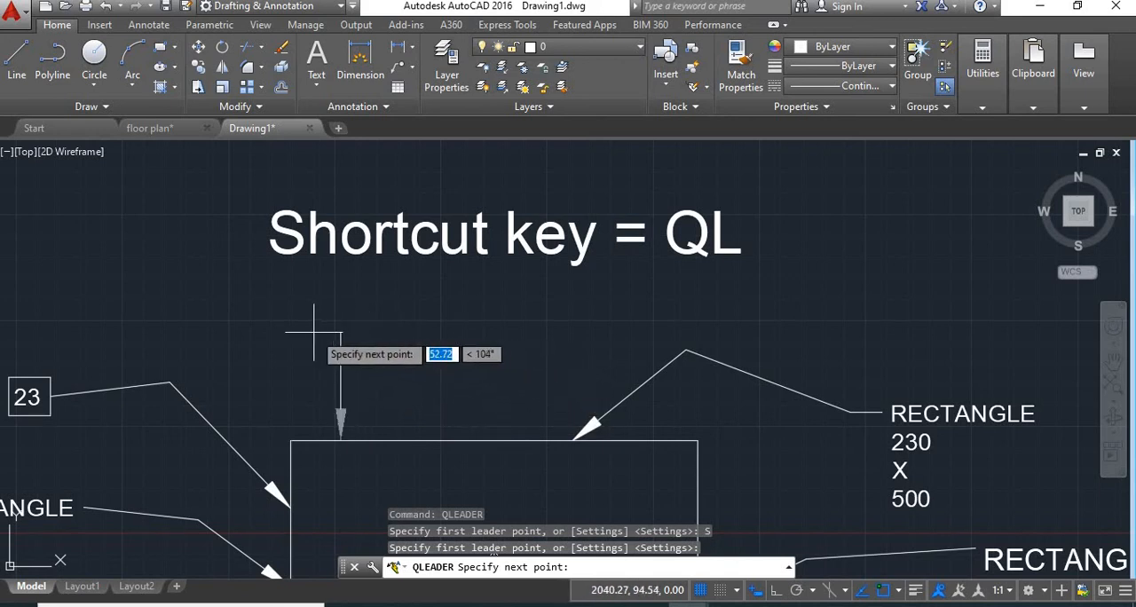
left_click(441, 384)
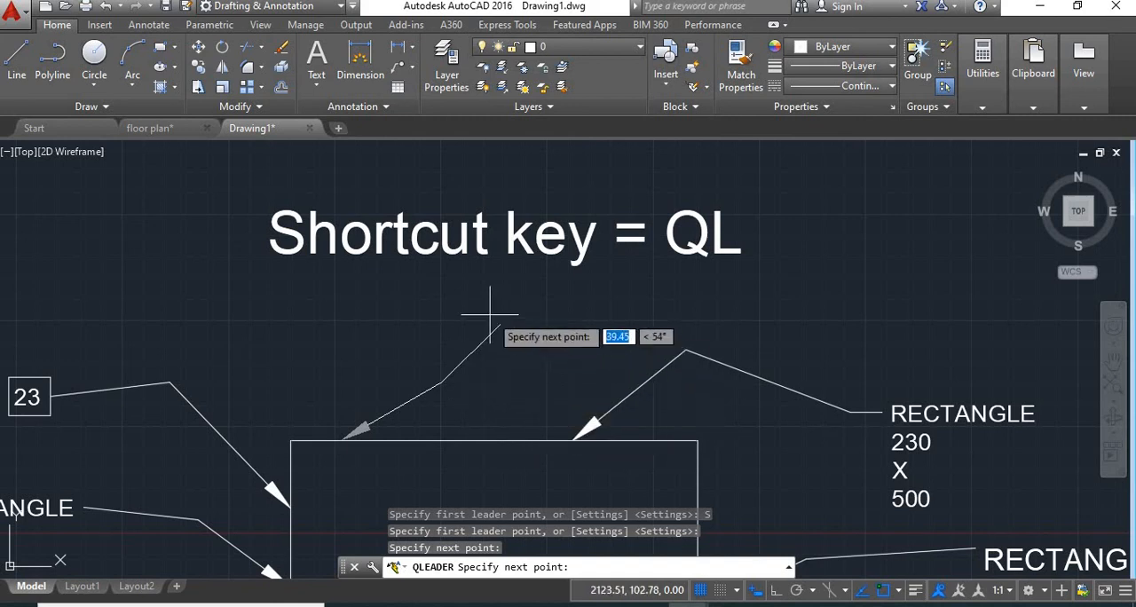
left_click(511, 383)
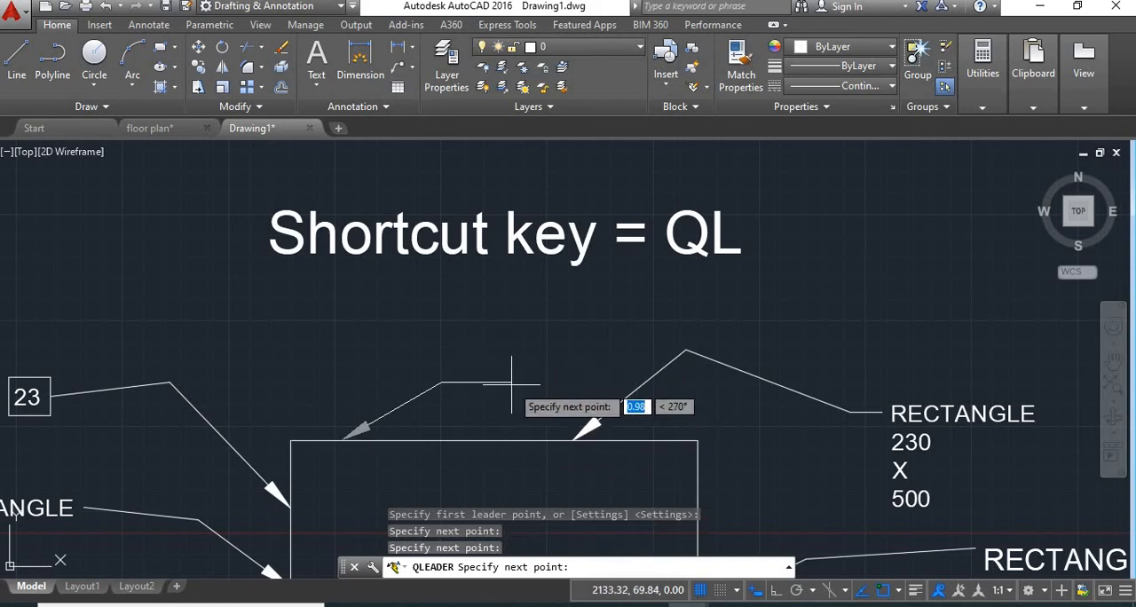
key("Return")
key("Escape")
Set the quick leader's multi-line text attachment for text on the right side to Top of top line
type("ql")
key("Return")
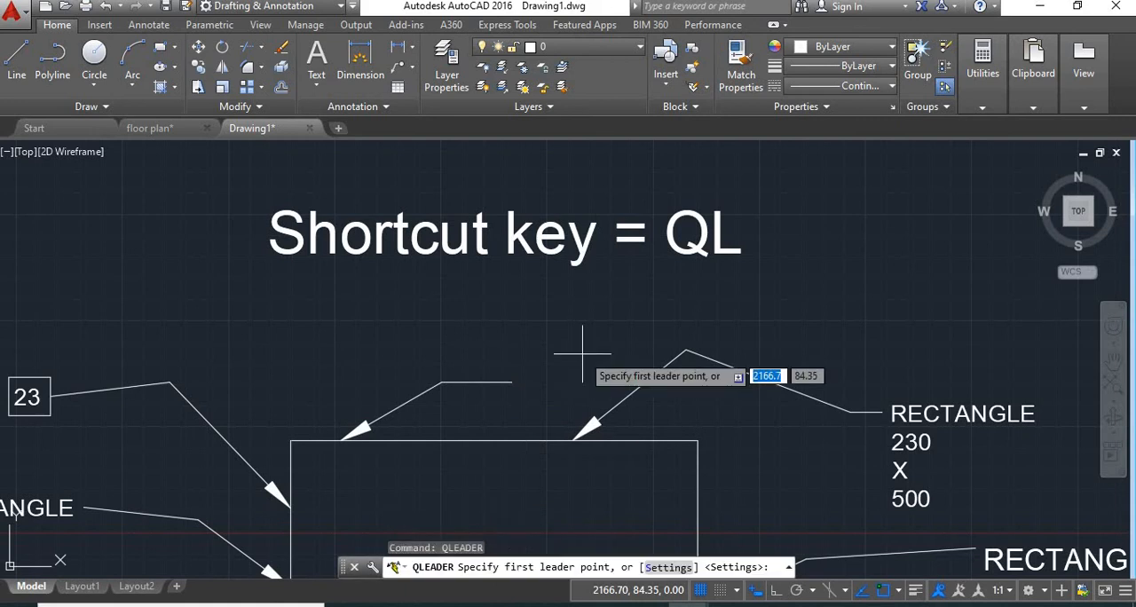
type("s")
key("Return")
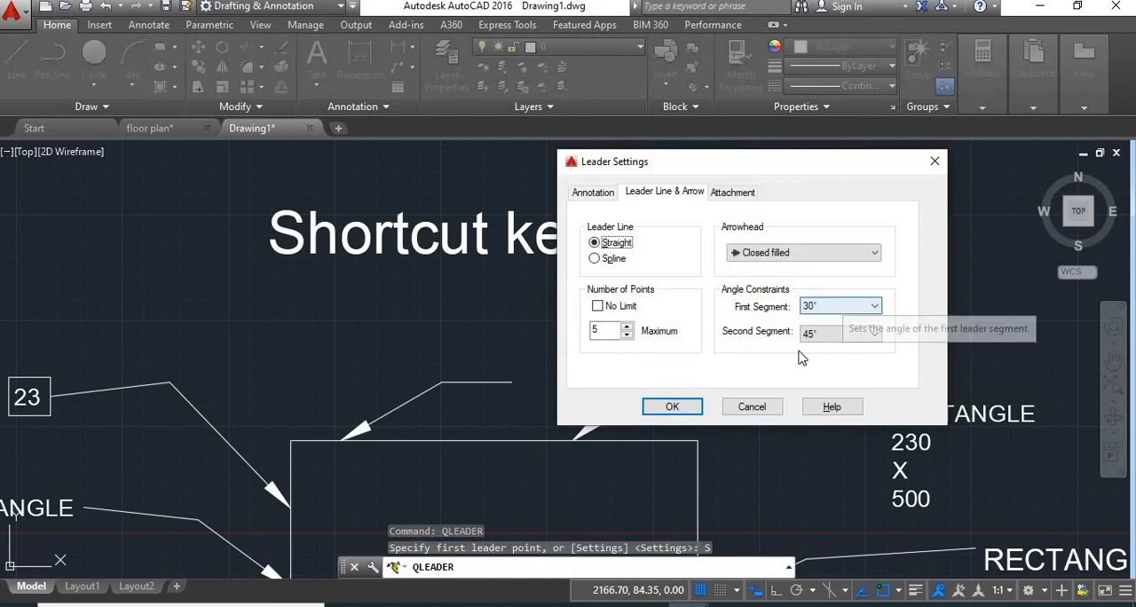
left_click(745, 197)
left_click(733, 193)
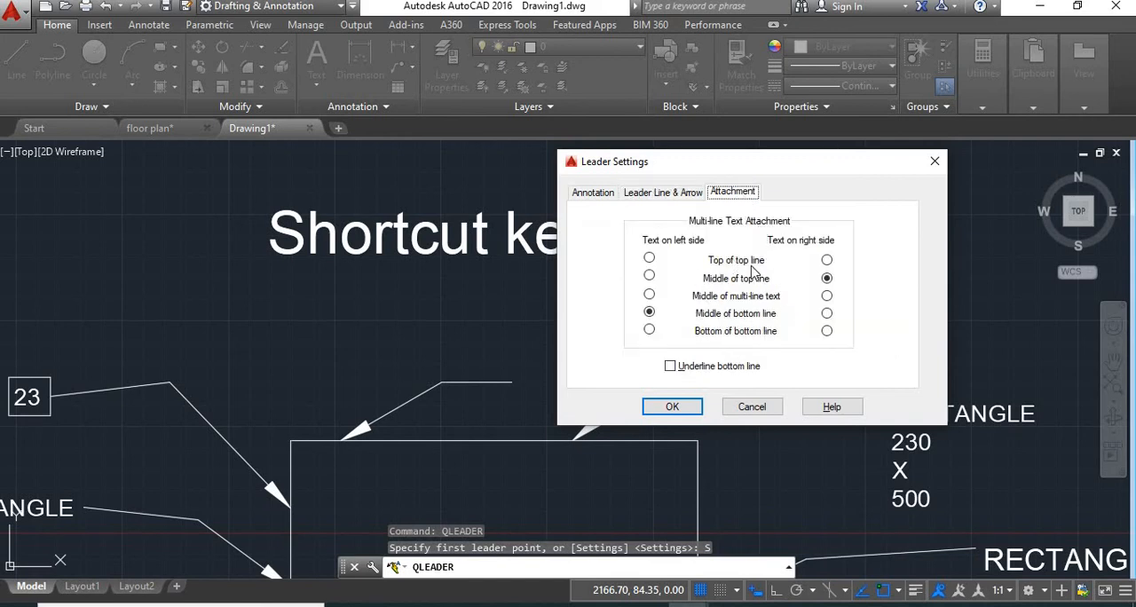
left_click(829, 264)
left_click(682, 402)
Draw a quick leader from slightly right of the top edge's middle, rising steeply right and then running horizontally
middle_click_drag(504, 411, 452, 353)
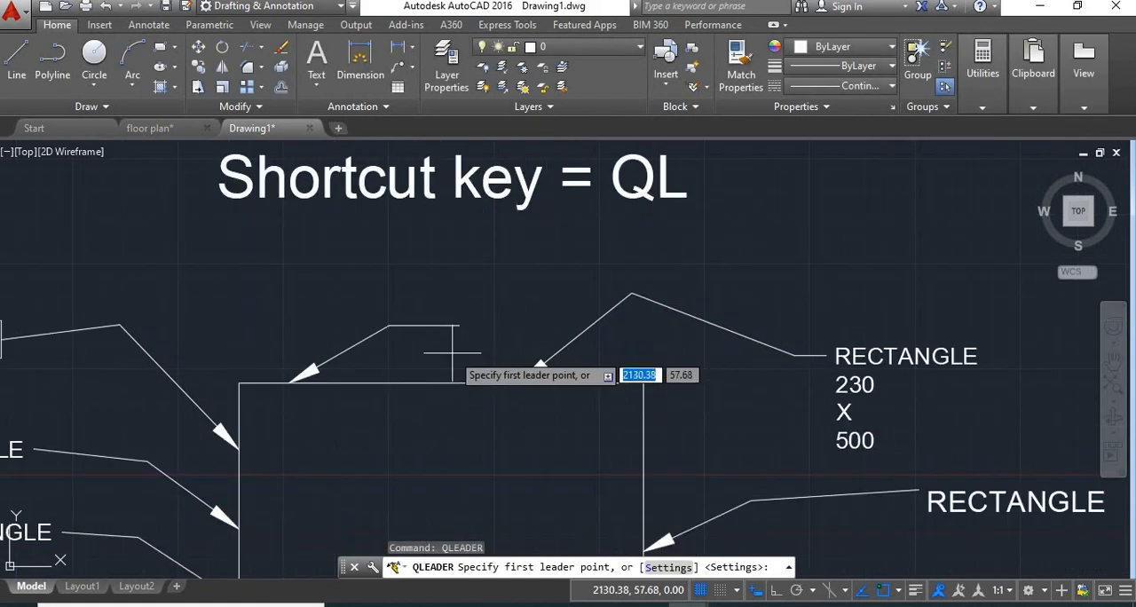
left_click(457, 384)
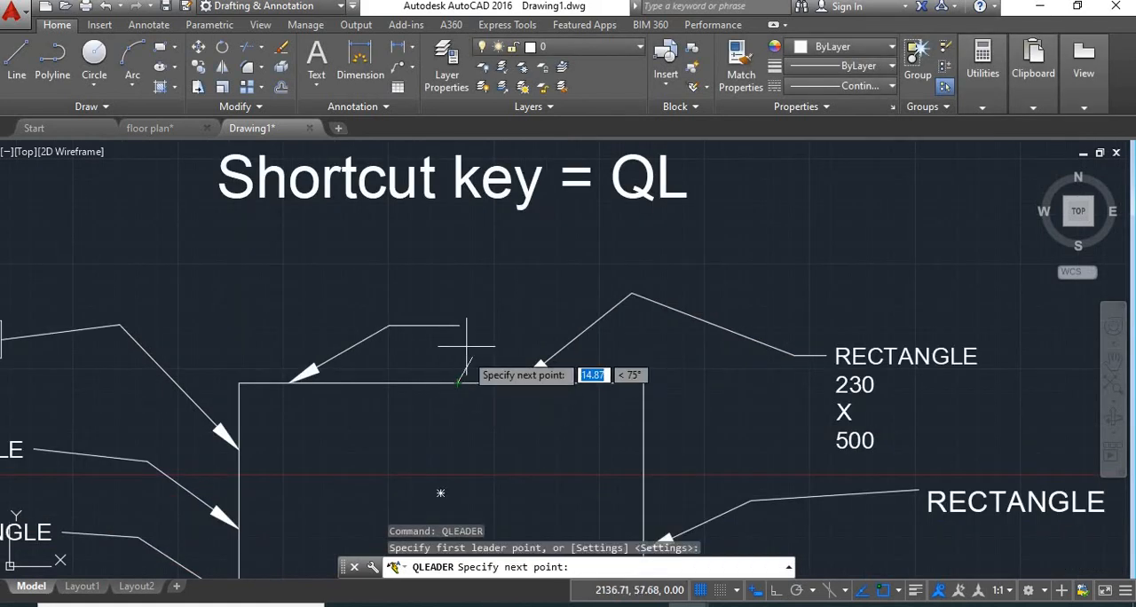
left_click(517, 278)
left_click(631, 276)
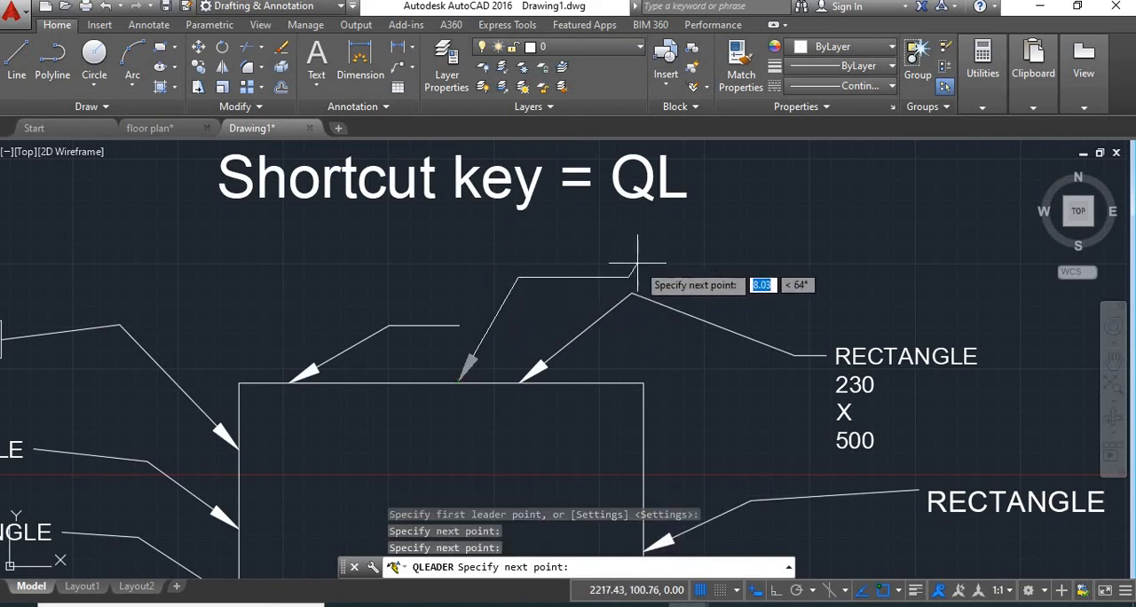
key("Return")
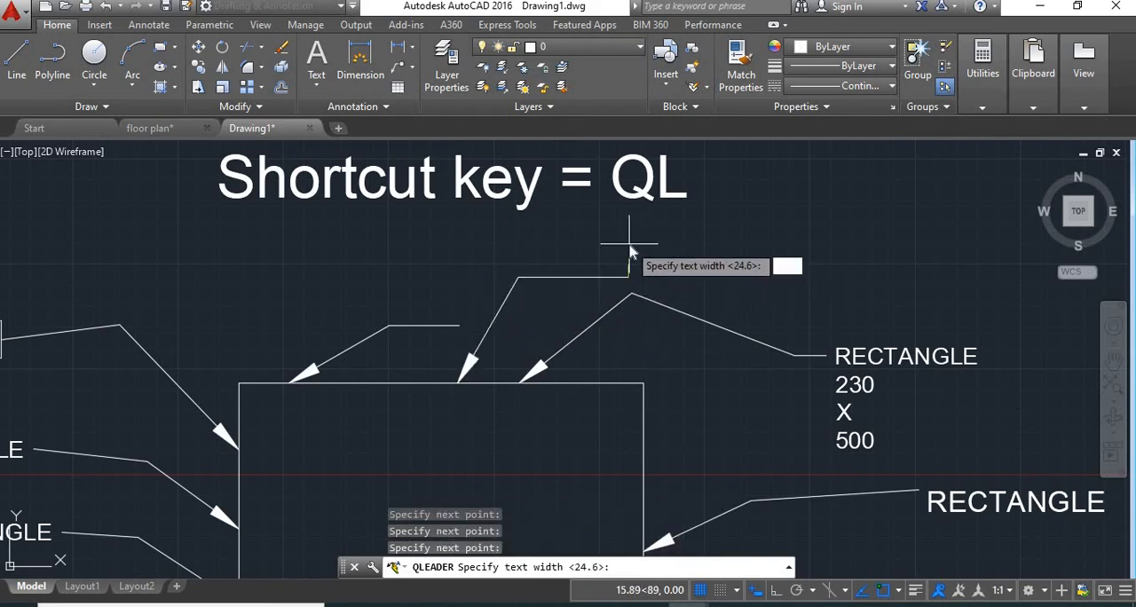
Give the new leader a text width of 10 and the single-line annotation REC
type("10")
key("Return")
type("REC")
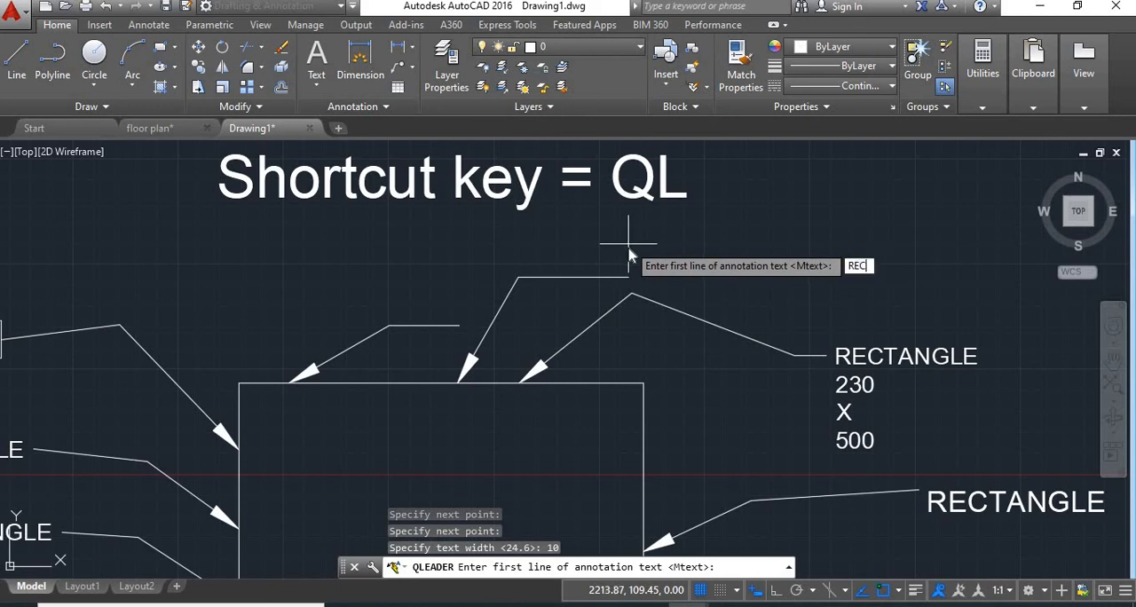
key("Return")
key("Return")
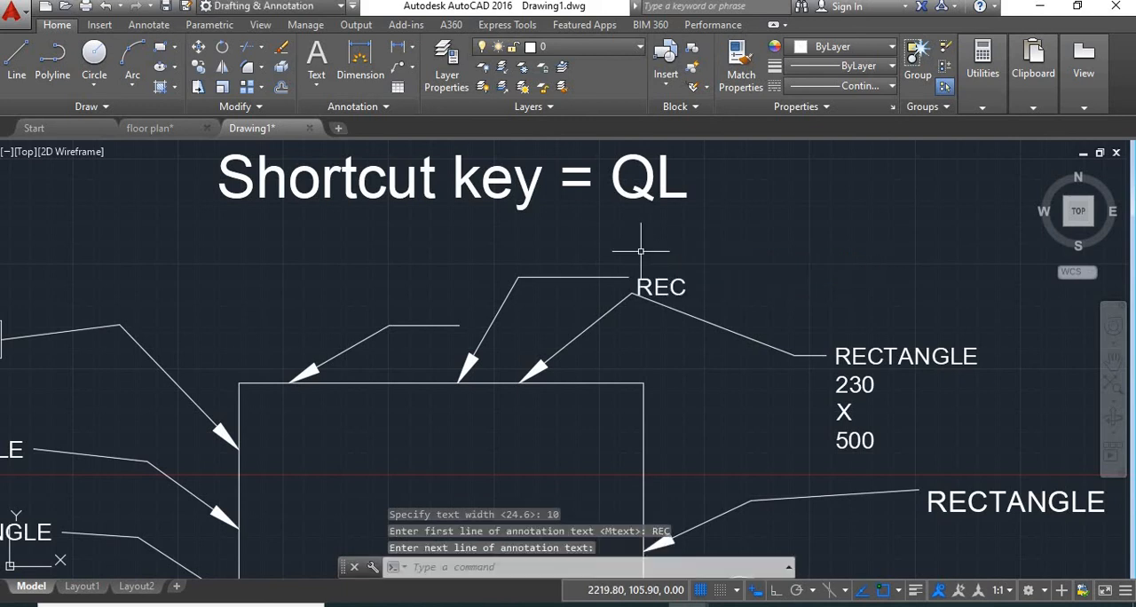
scroll(635, 240, "up", 2)
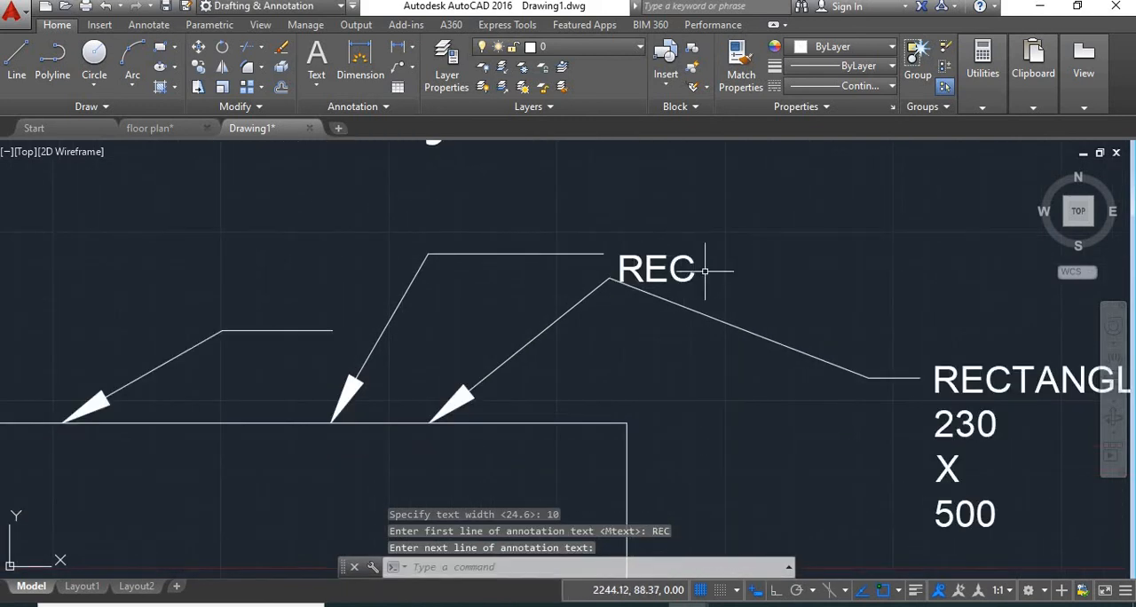
scroll(628, 258, "up", 5)
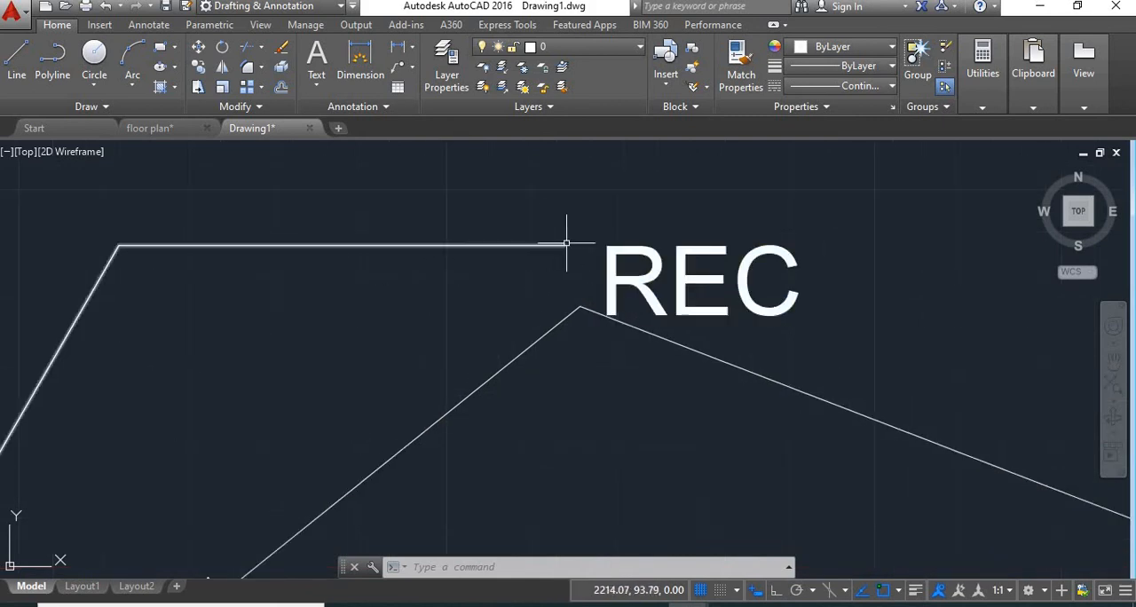
Set the quick leader's text attachment to Middle of multi-line text for both left-side and right-side text
key("Return")
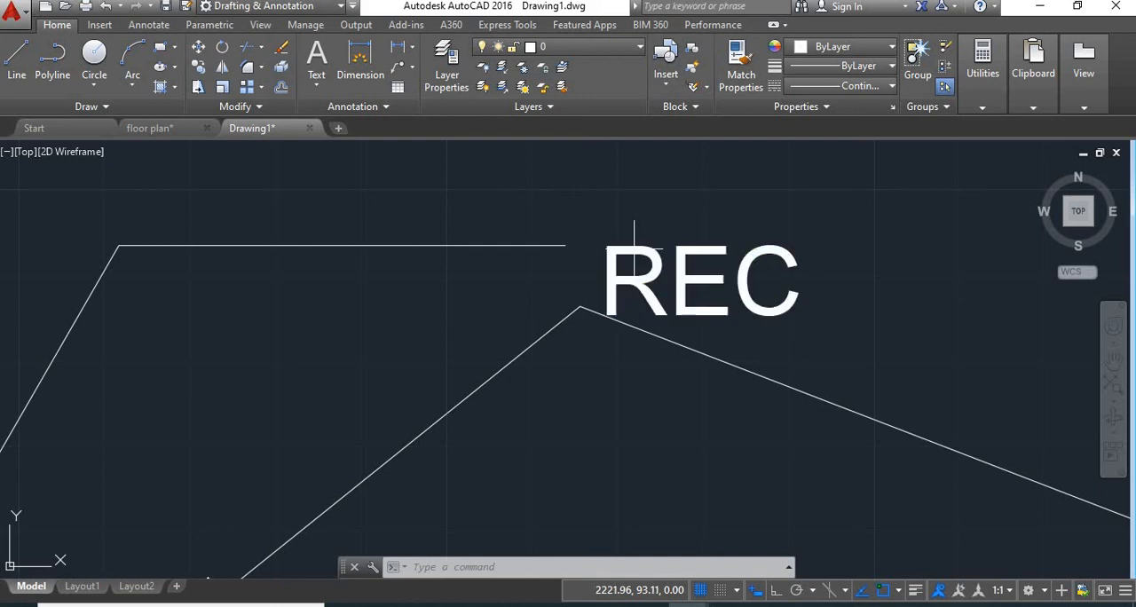
type("s")
key("Return")
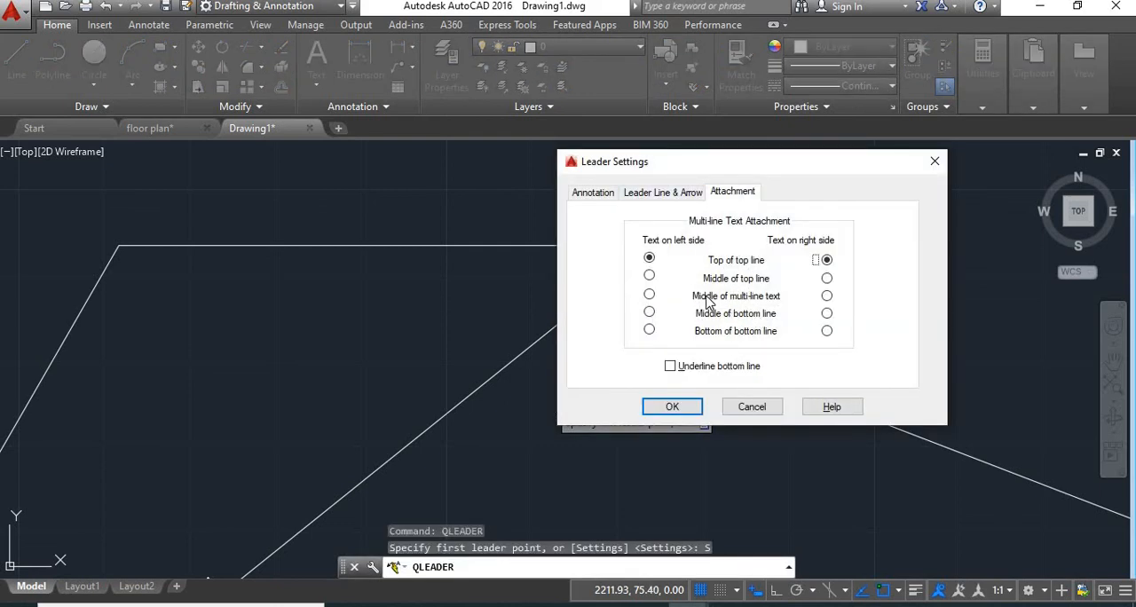
left_click(649, 296)
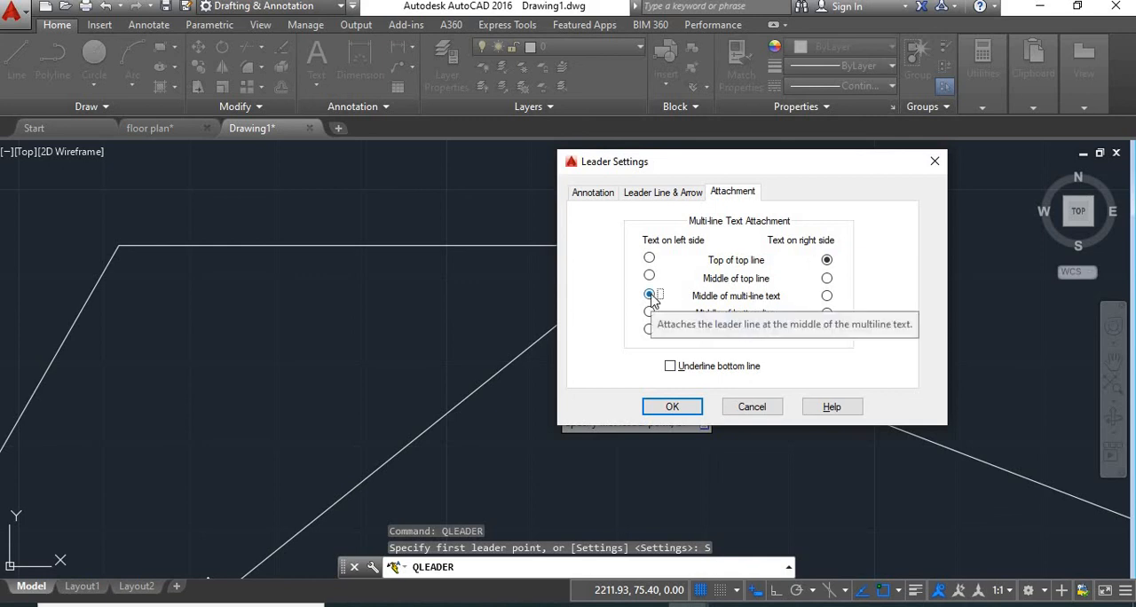
left_click(672, 407)
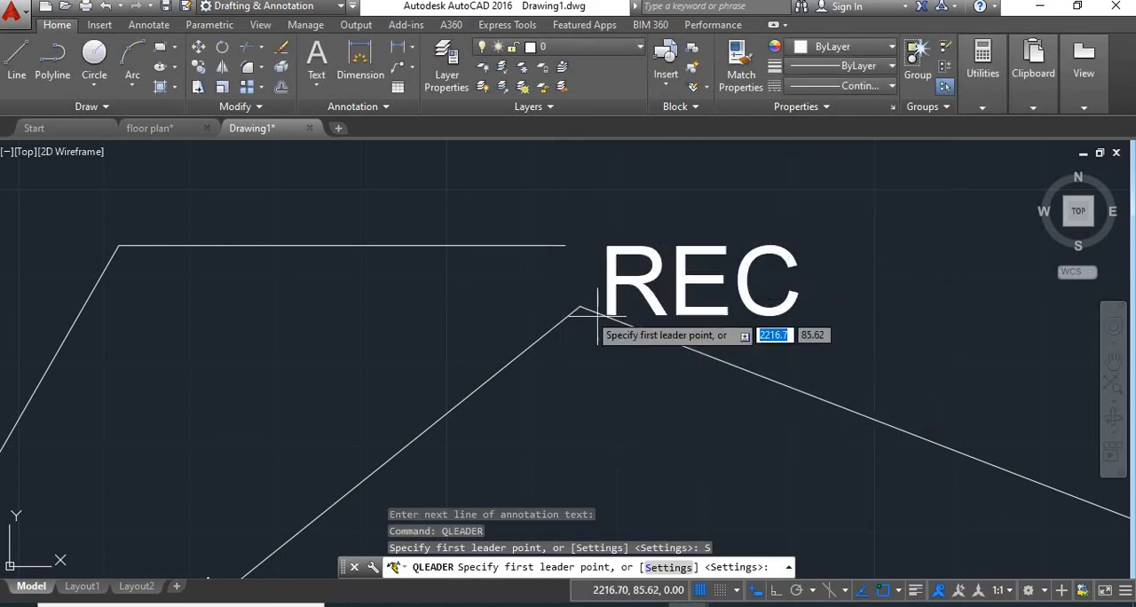
Draw a quick leader in the empty area right of the rectangle, rising right and then running horizontally, annotated RECT
scroll(589, 323, "down", 6)
mouse_move(674, 380)
middle_mouse_down()
mouse_move(592, 316)
mouse_move(210, 276)
middle_mouse_up()
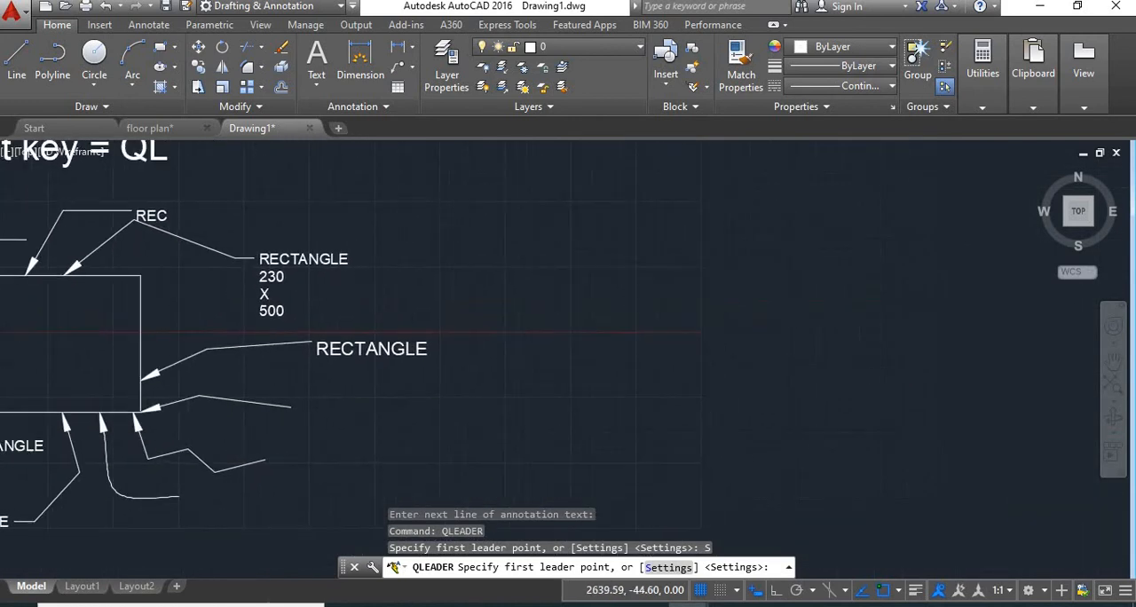
left_click(569, 377)
left_click(673, 316)
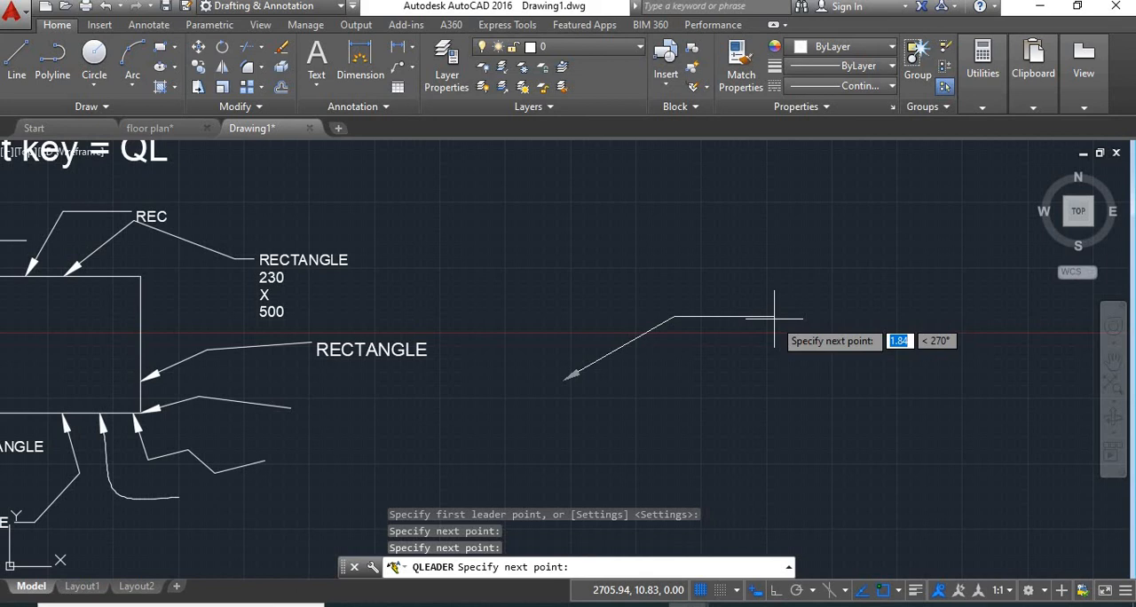
left_click(774, 317)
key("Return")
type("RECT")
key("Return")
key("Return")
scroll(795, 317, "up", 3)
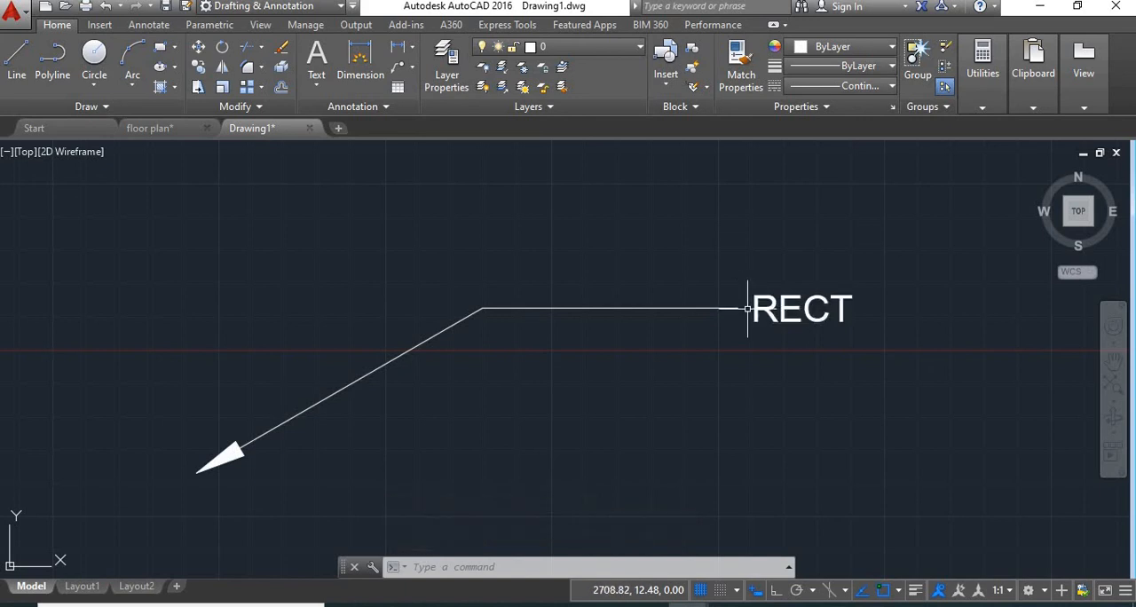
Turn on Underline bottom line in the quick leader's attachment settings
key("Return")
type("s")
key("Return")
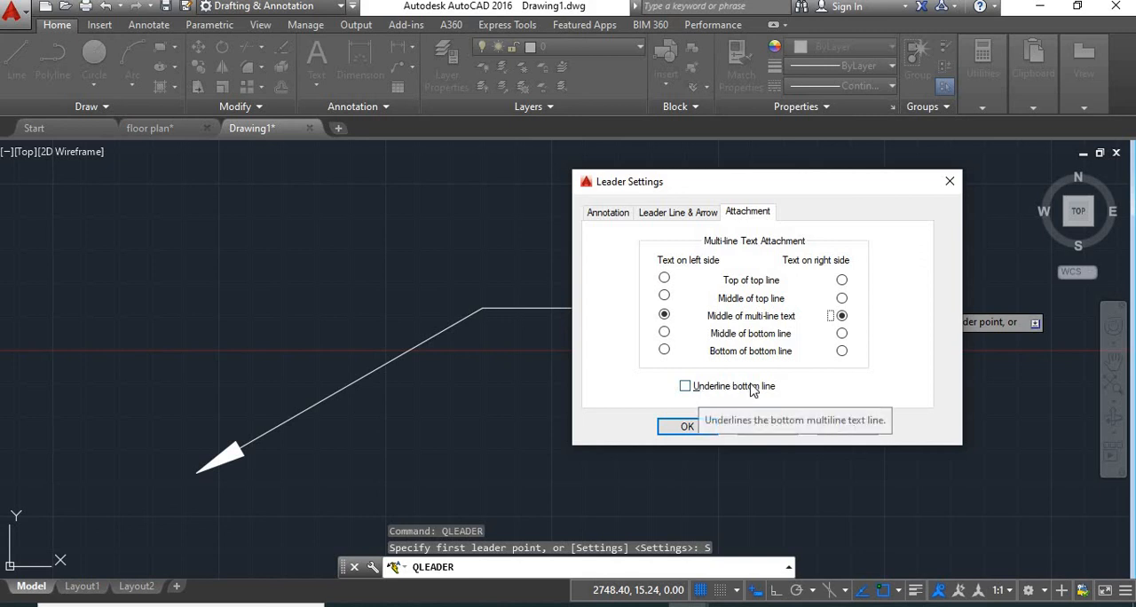
left_click(685, 387)
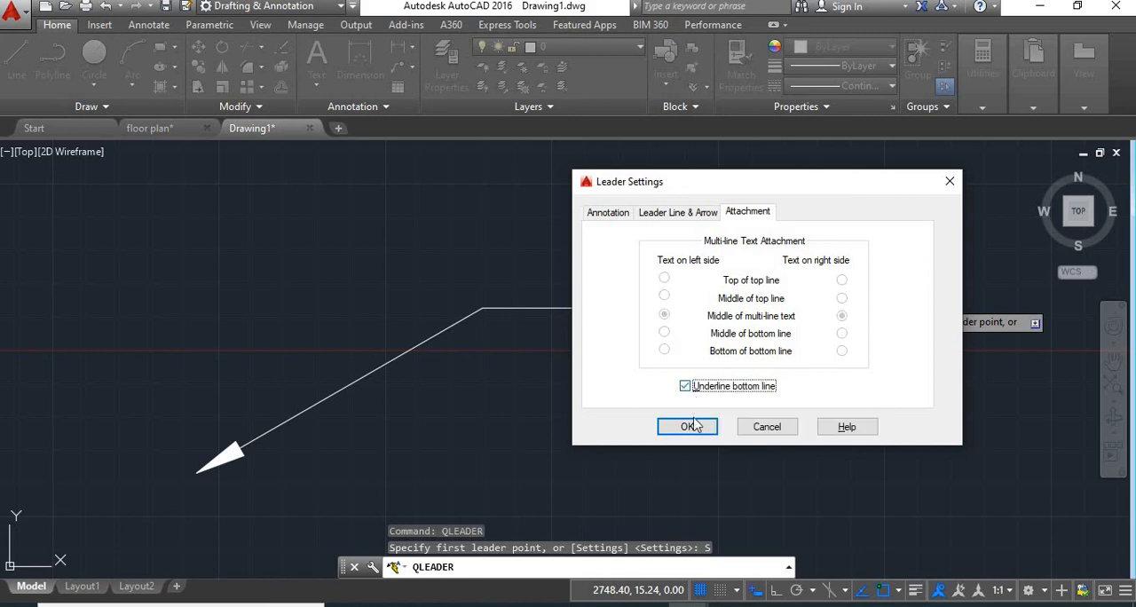
left_click(687, 427)
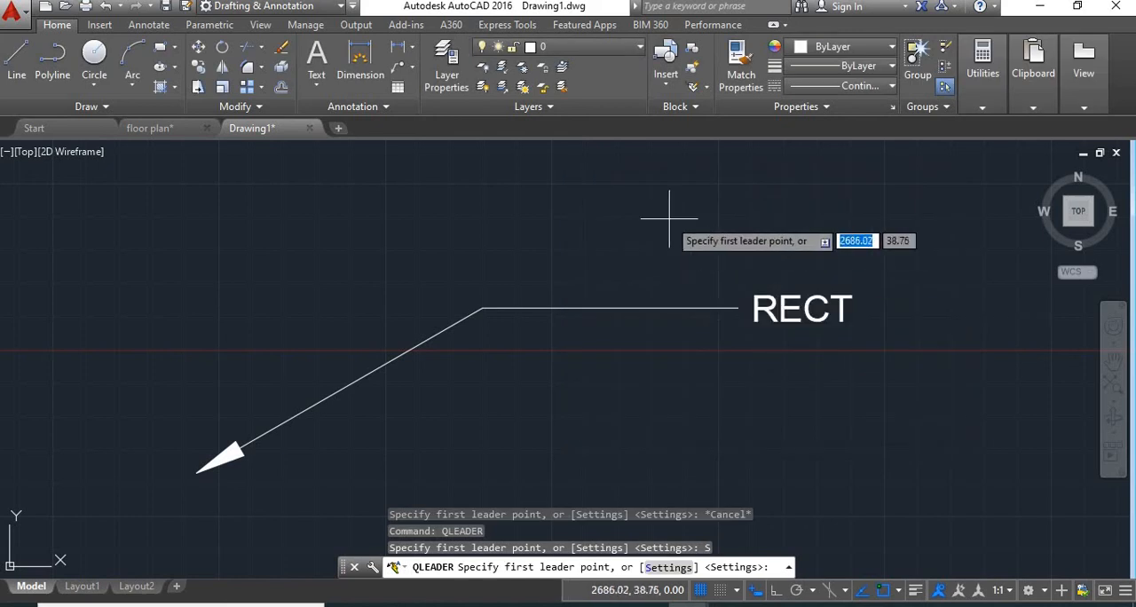
Draw a quick leader line below the RECT leader, rising right and then running horizontally
scroll(586, 380, "down", 1)
middle_click_drag(601, 383, 582, 238)
left_click(485, 389)
left_click(583, 335)
left_click(672, 327)
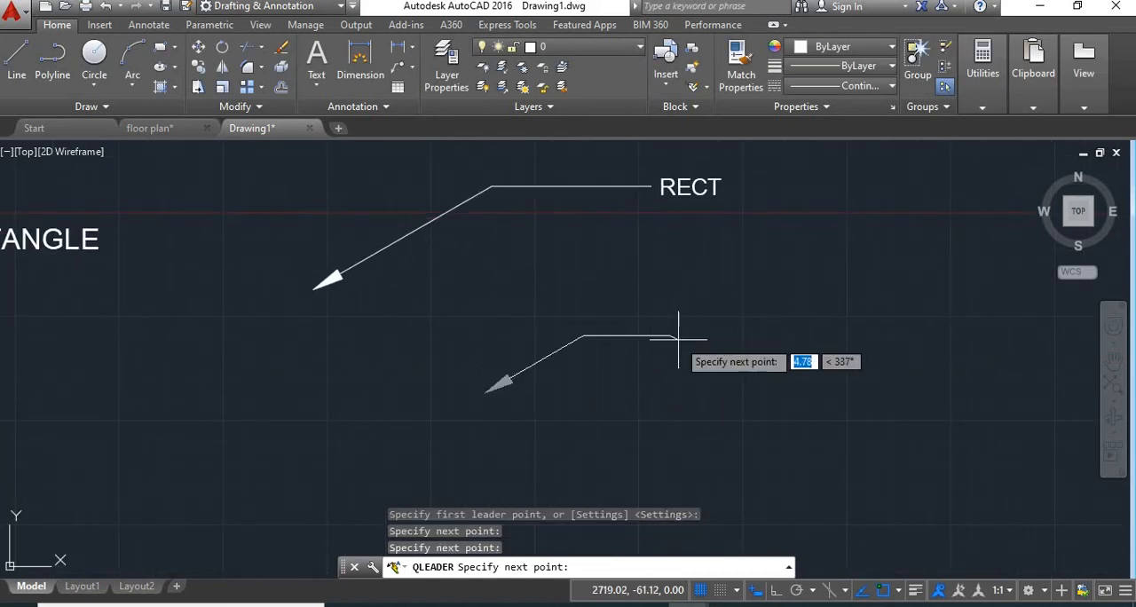
key("Return")
key("Return")
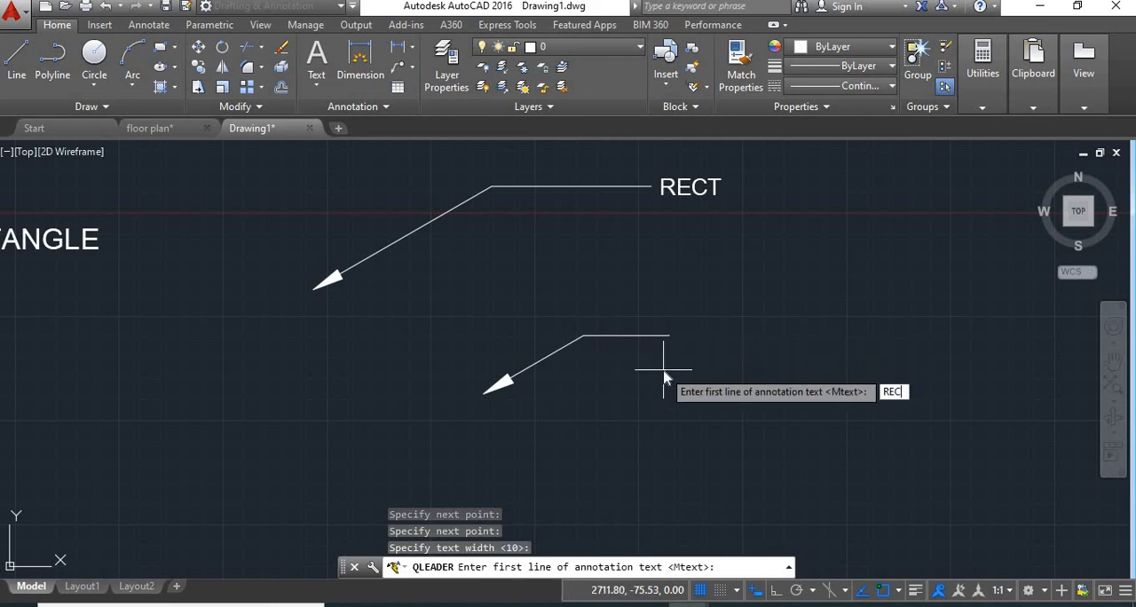
Keep the default text width and annotate the lower leader with the single line RECT
type("RECT")
key("Return")
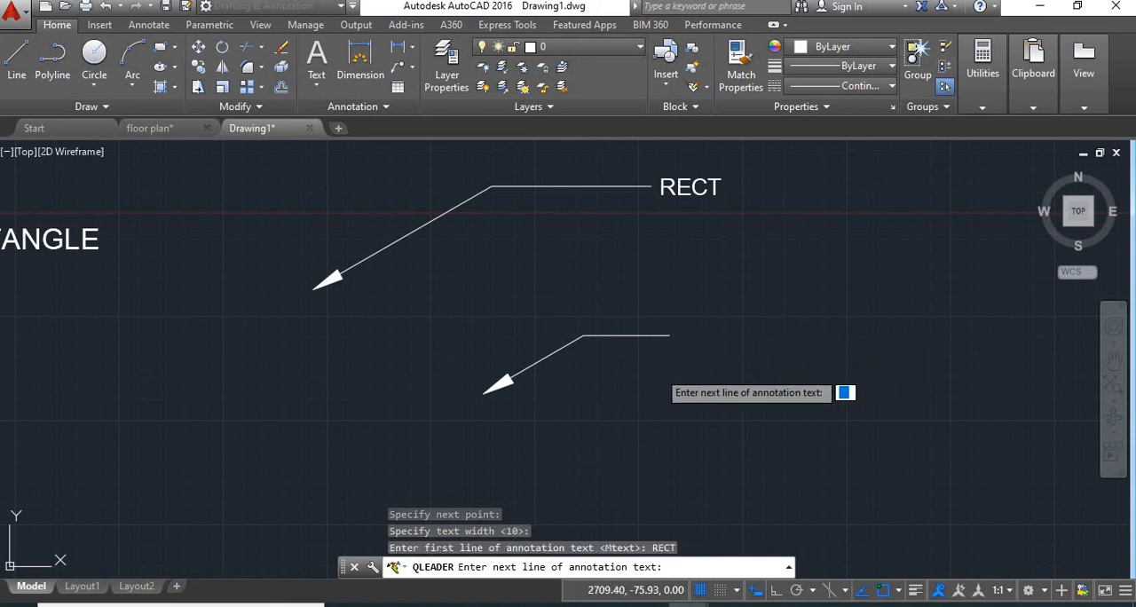
key("Return")
scroll(723, 310, "up", 2)
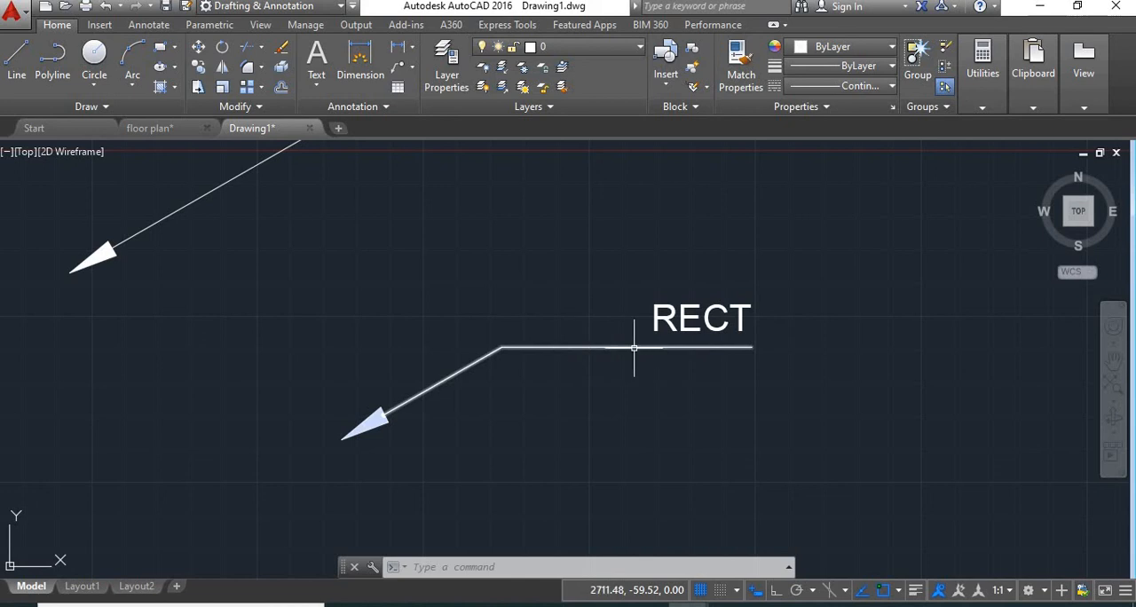
mouse_move(723, 348)
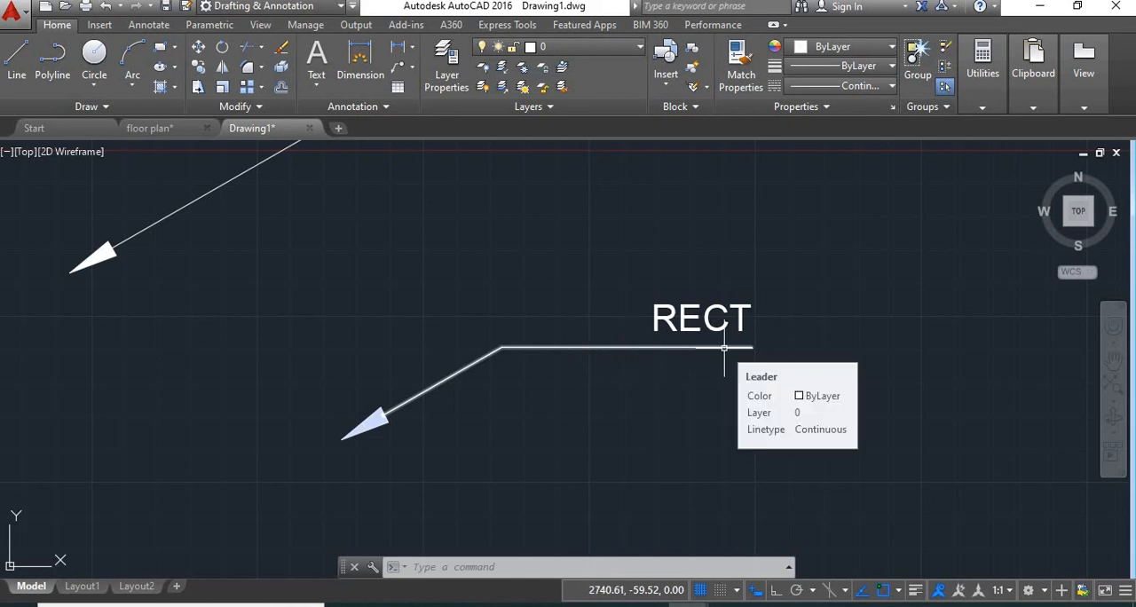
scroll(729, 357, "down", 6)
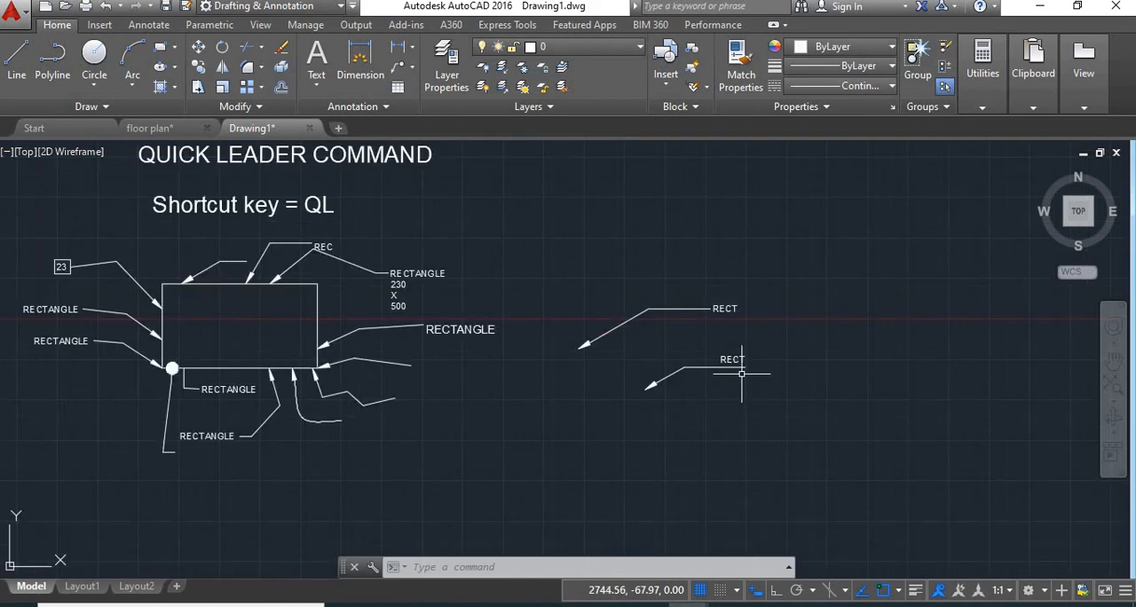
middle_click_drag(754, 376, 811, 386)
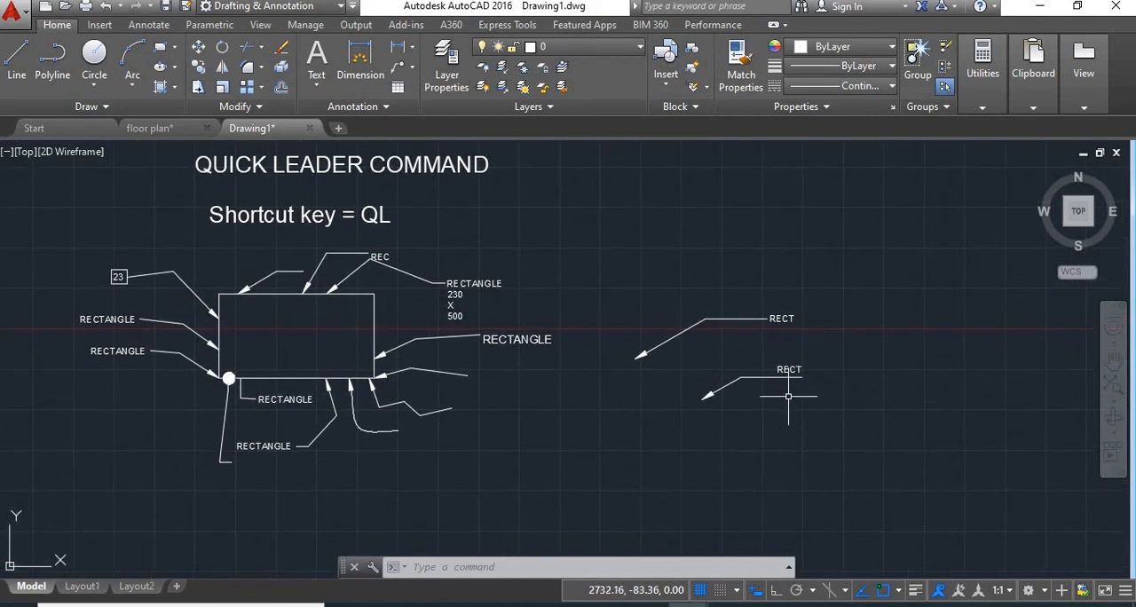